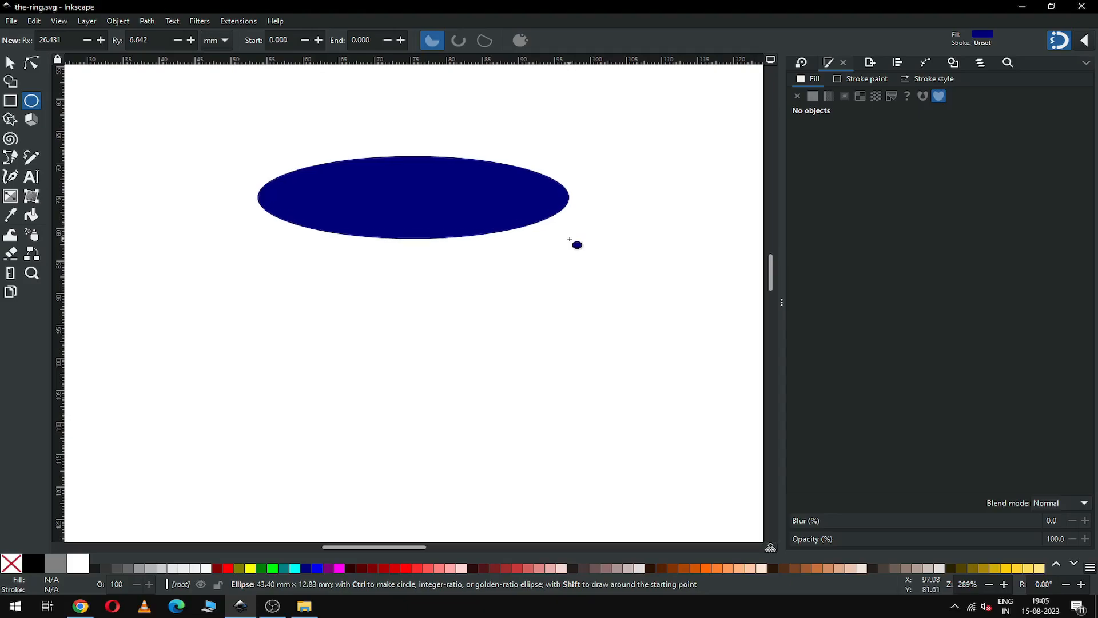
- Draw a rectangle about 46 mm wide beneath the blue ellipse and reduce its height to about 12.5 mm
{"action": "key", "text": "r"}
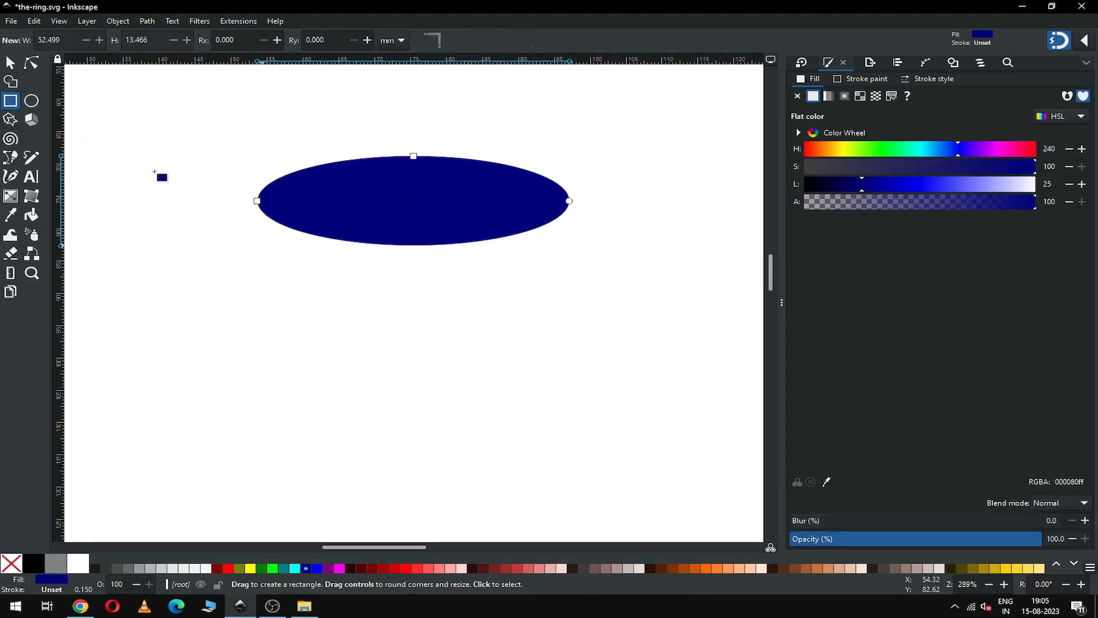
{"action": "left_click_drag", "start_coordinate": [258, 270], "coordinate": [586, 372]}
{"action": "key", "text": "s"}
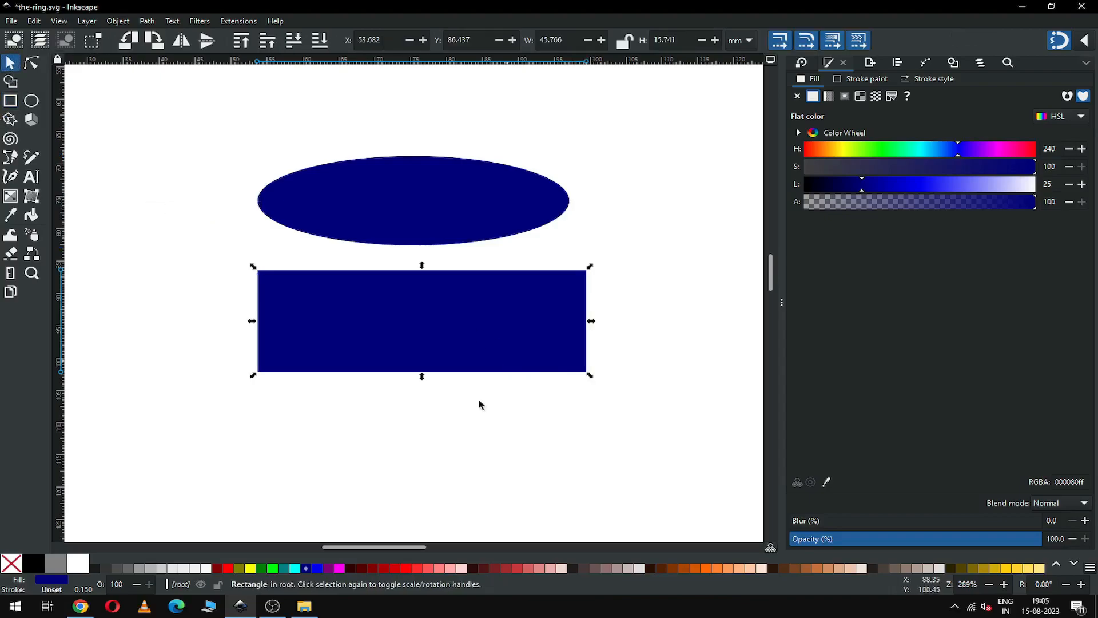
{"action": "left_click_drag", "start_coordinate": [422, 372], "coordinate": [422, 360]}
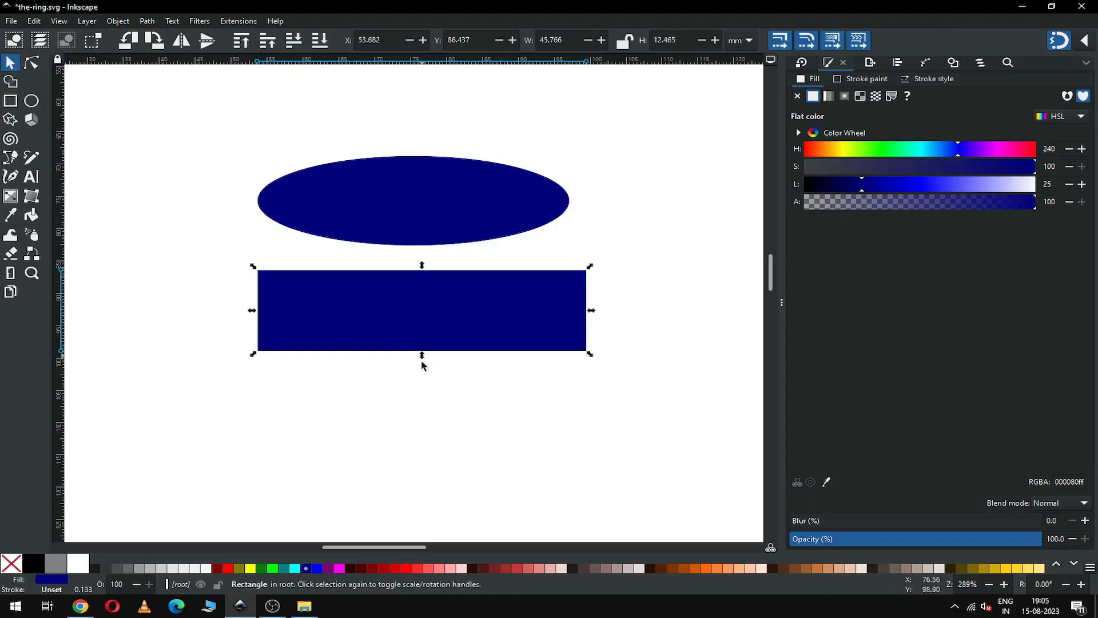
- Convert both the ellipse and the rectangle from shape objects to paths
{"action": "left_click", "coordinate": [403, 197], "text": "shift"}
{"action": "key", "text": "Escape"}
{"action": "key", "text": "r"}
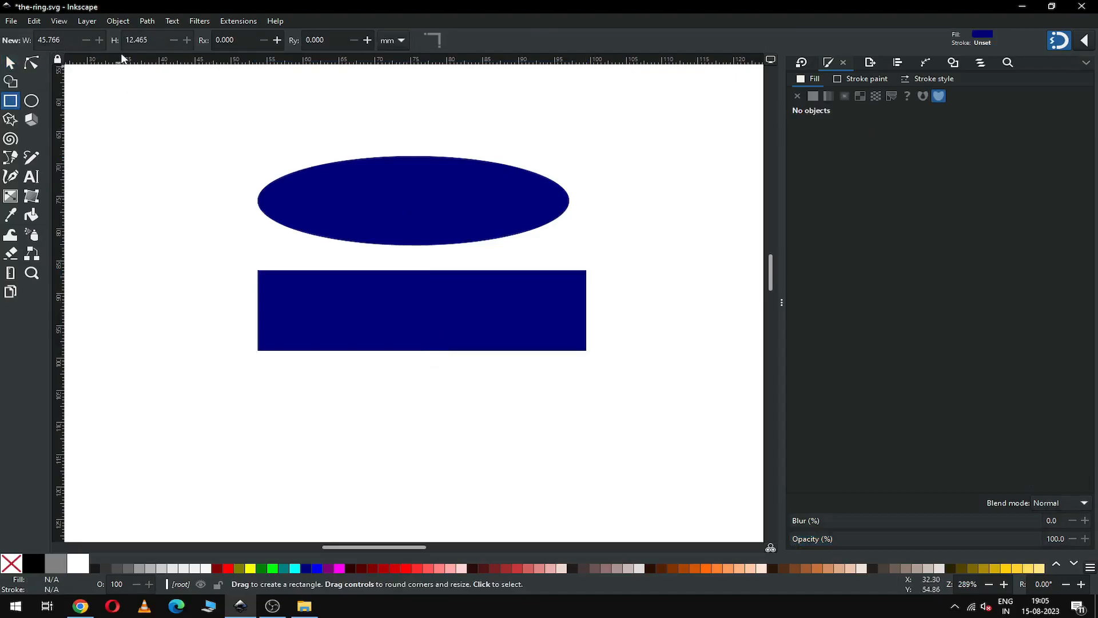
{"action": "key", "text": "s"}
{"action": "left_click_drag", "start_coordinate": [167, 123], "coordinate": [661, 393]}
{"action": "left_click", "coordinate": [145, 23]}
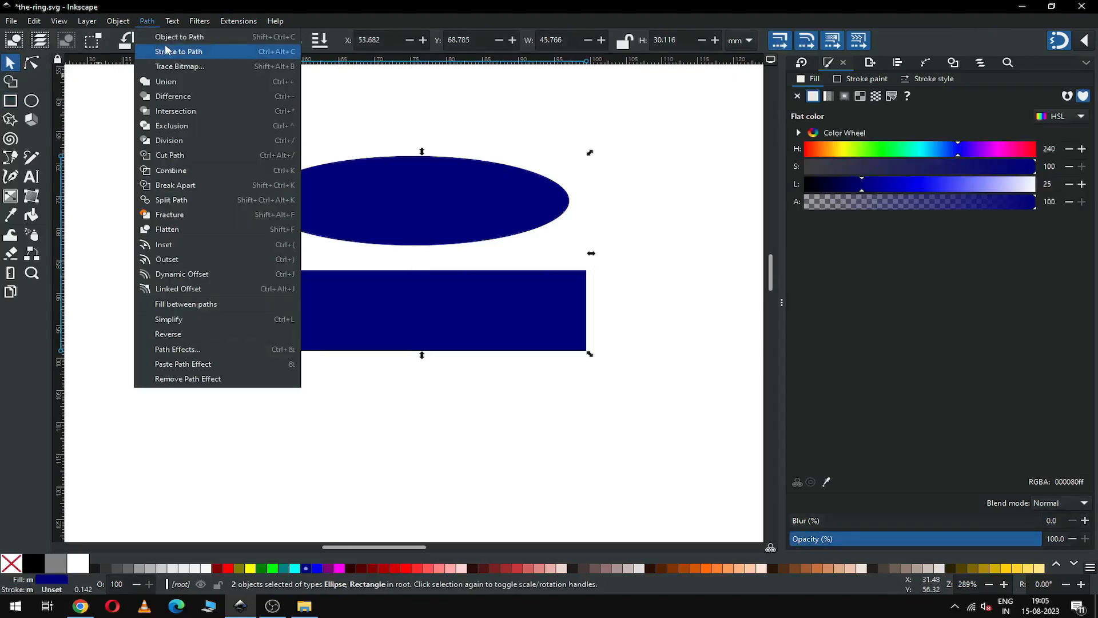
{"action": "left_click", "coordinate": [222, 36]}
{"action": "left_click", "coordinate": [191, 162]}
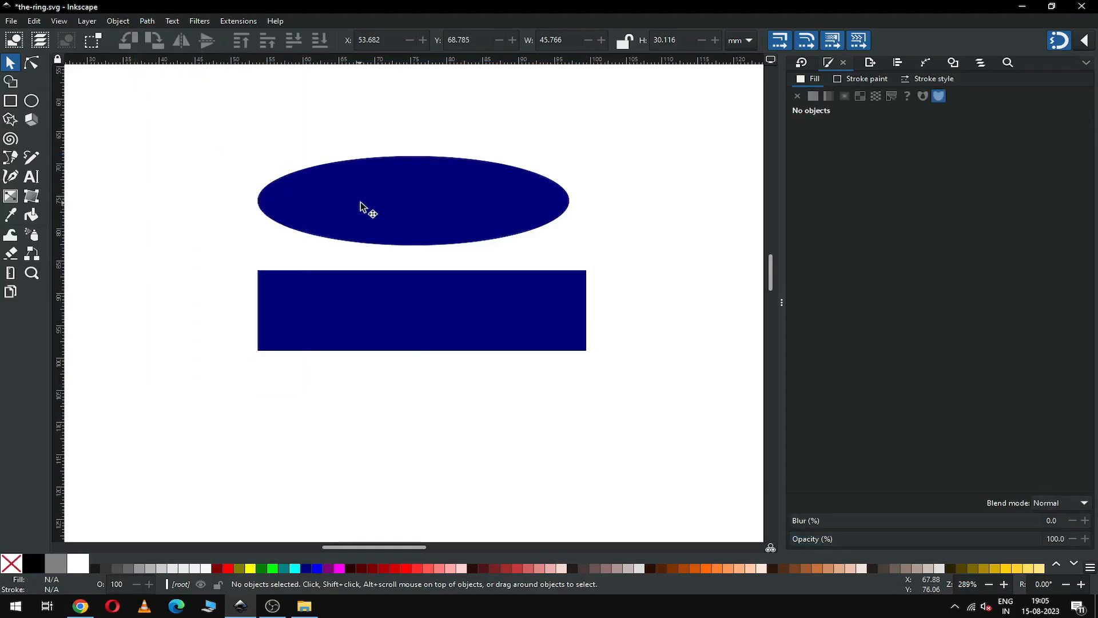
- Set the width of the ellipse and of the rectangle to 40 mm each, leaving their heights unlocked
{"action": "left_click", "coordinate": [401, 217]}
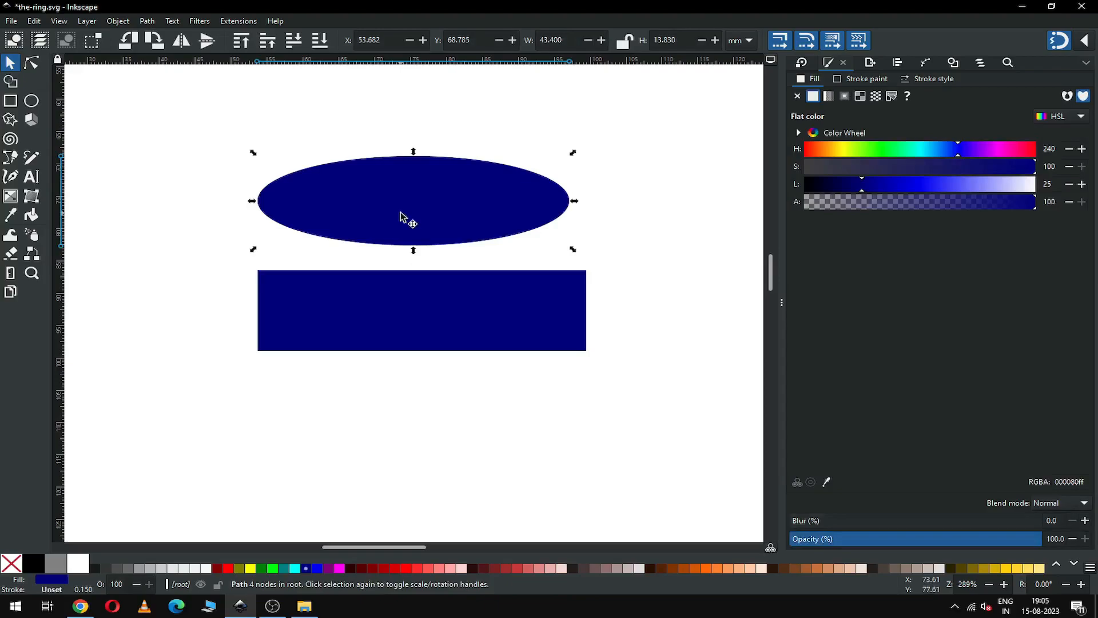
{"action": "left_click_drag", "start_coordinate": [568, 39], "coordinate": [521, 44]}
{"action": "type", "text": "40"}
{"action": "key", "text": "Return"}
{"action": "left_click", "coordinate": [483, 292]}
{"action": "left_click_drag", "start_coordinate": [565, 39], "coordinate": [483, 40]}
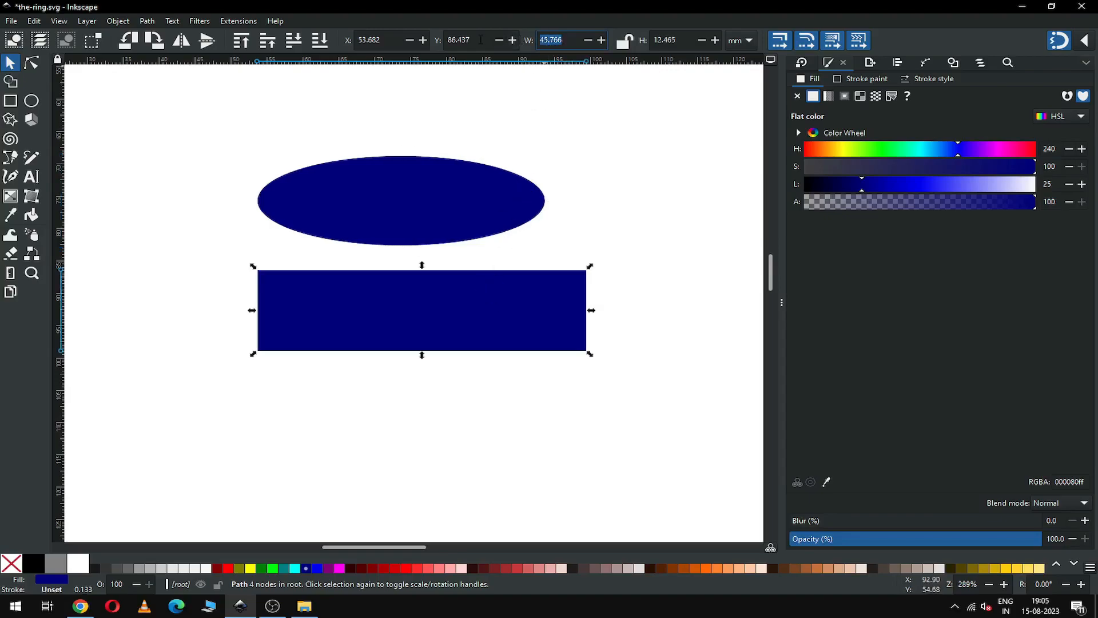
{"action": "type", "text": "40"}
{"action": "key", "text": "Return"}
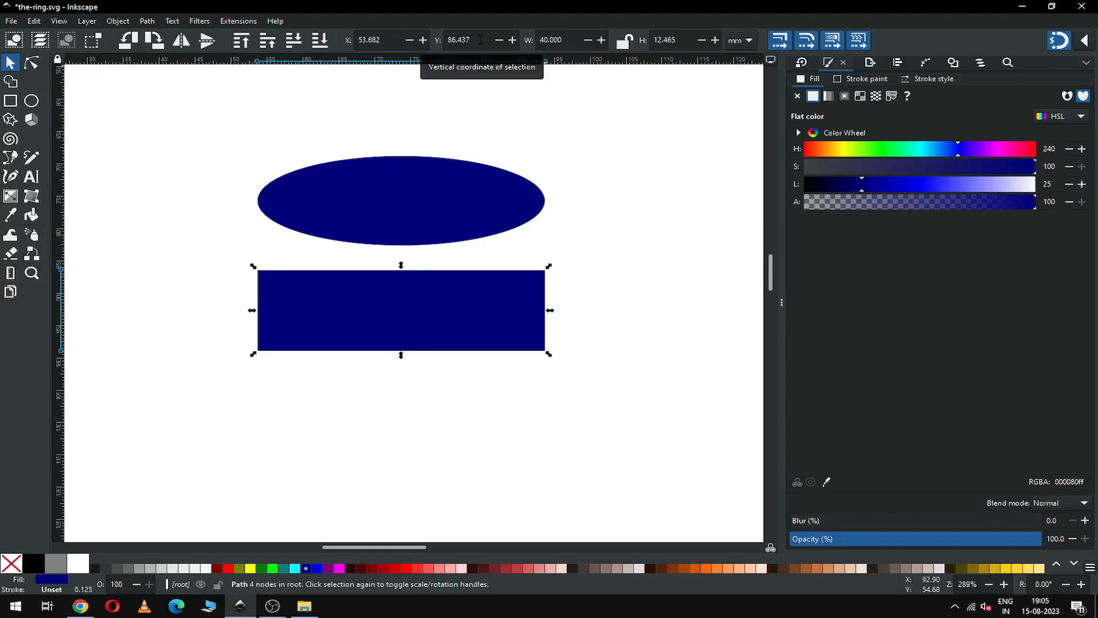
- Align the ellipse and the rectangle on a common vertical axis, relative to the last selected object
{"action": "left_click", "coordinate": [445, 223], "text": "shift"}
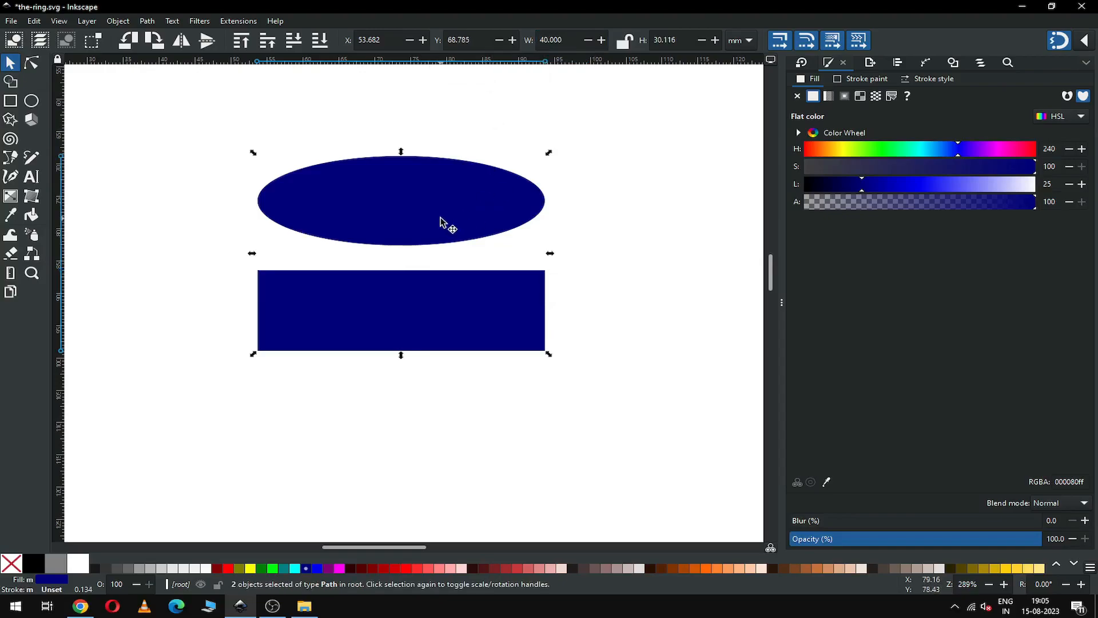
{"action": "left_click", "coordinate": [900, 62]}
{"action": "left_click", "coordinate": [862, 159]}
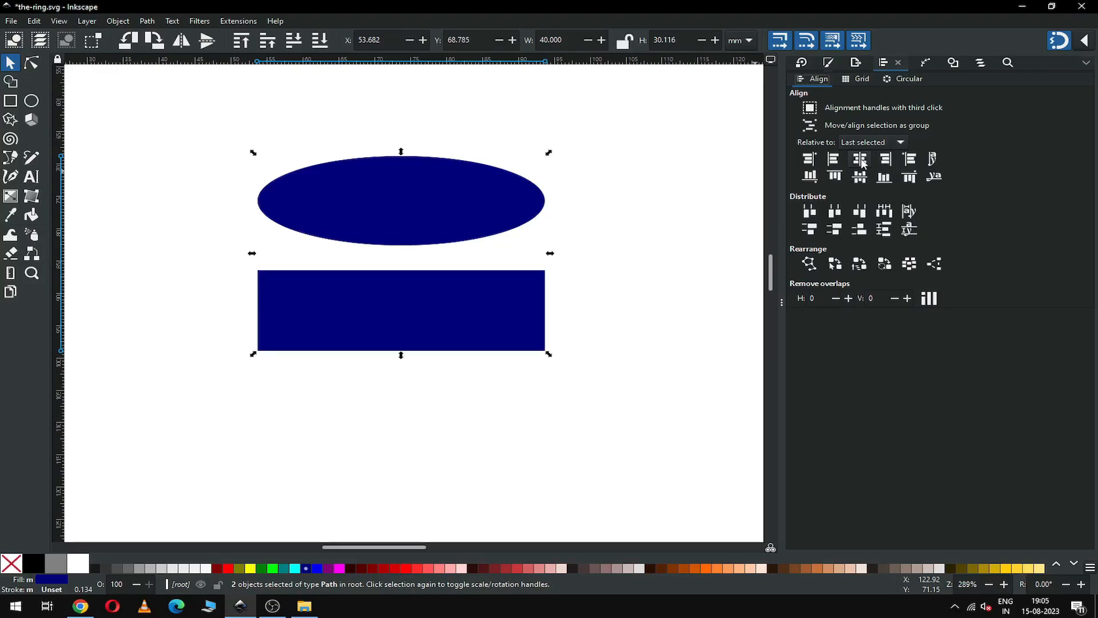
- Move the rectangle up so its top edge snaps to the ellipse's horizontal midline, and fill it green (#008000)
{"action": "left_click", "coordinate": [465, 289]}
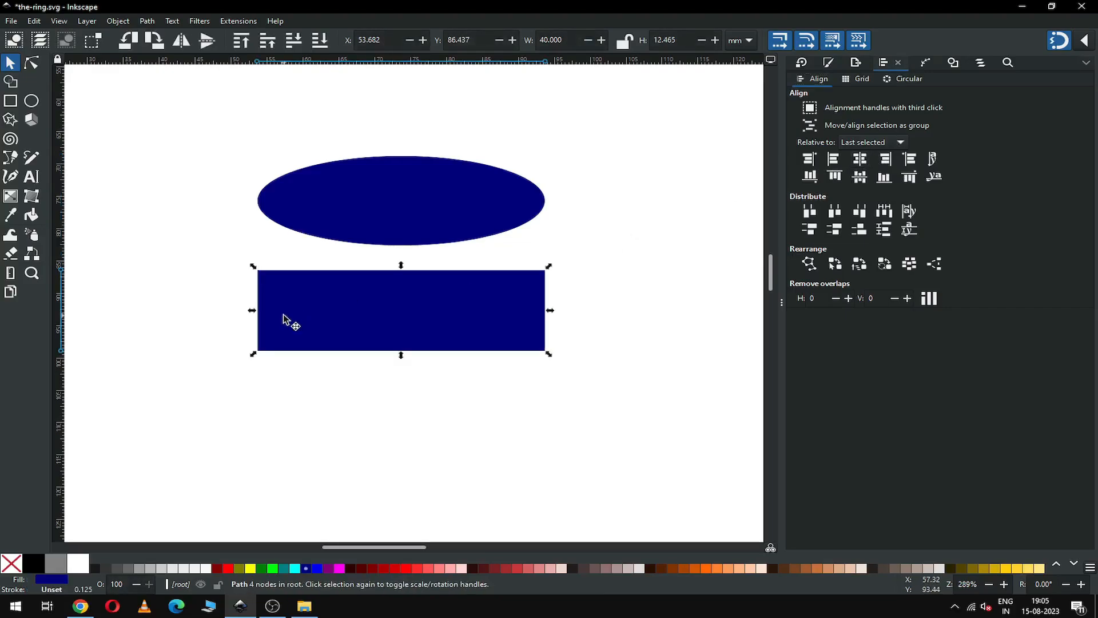
{"action": "left_click", "coordinate": [1087, 41]}
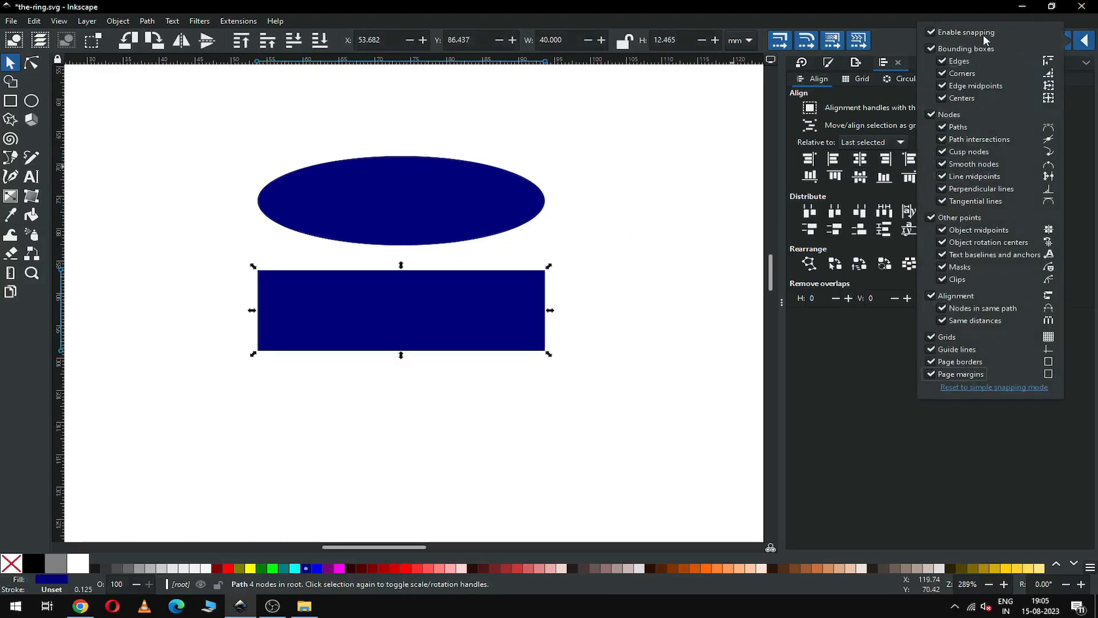
{"action": "left_click", "coordinate": [1086, 43]}
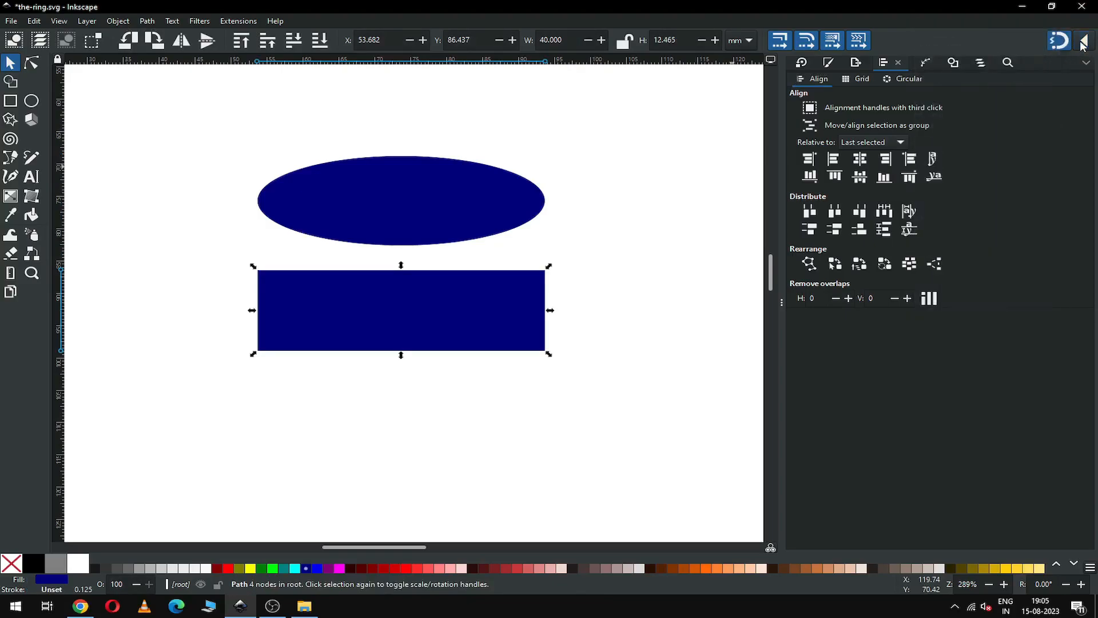
{"action": "left_click_drag", "start_coordinate": [282, 297], "coordinate": [277, 228]}
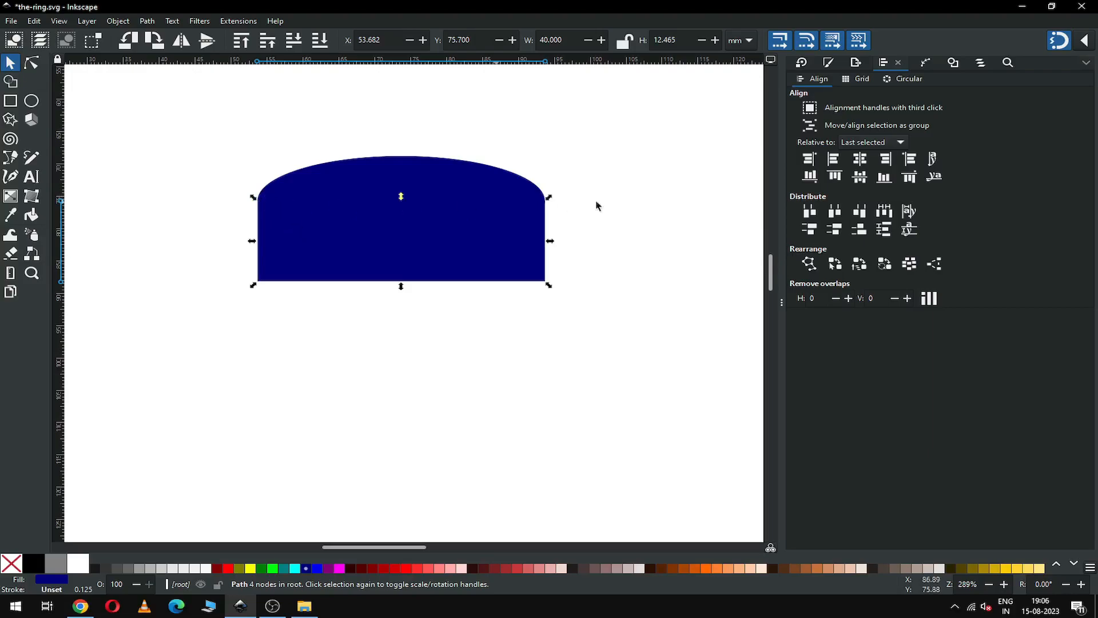
{"action": "left_click", "coordinate": [260, 568]}
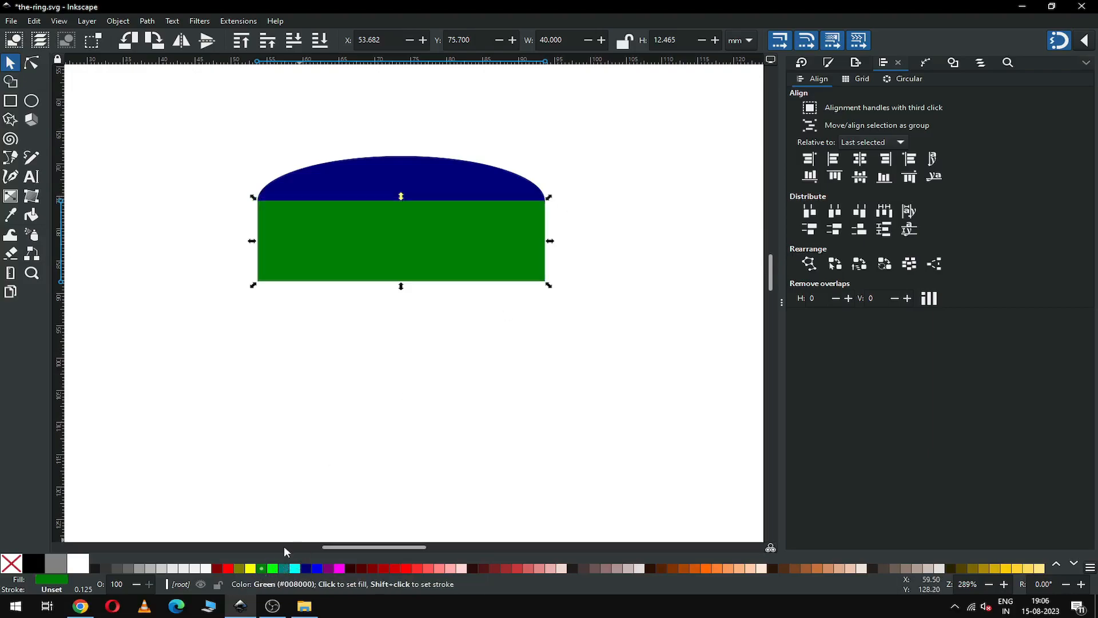
{"action": "left_click", "coordinate": [605, 252]}
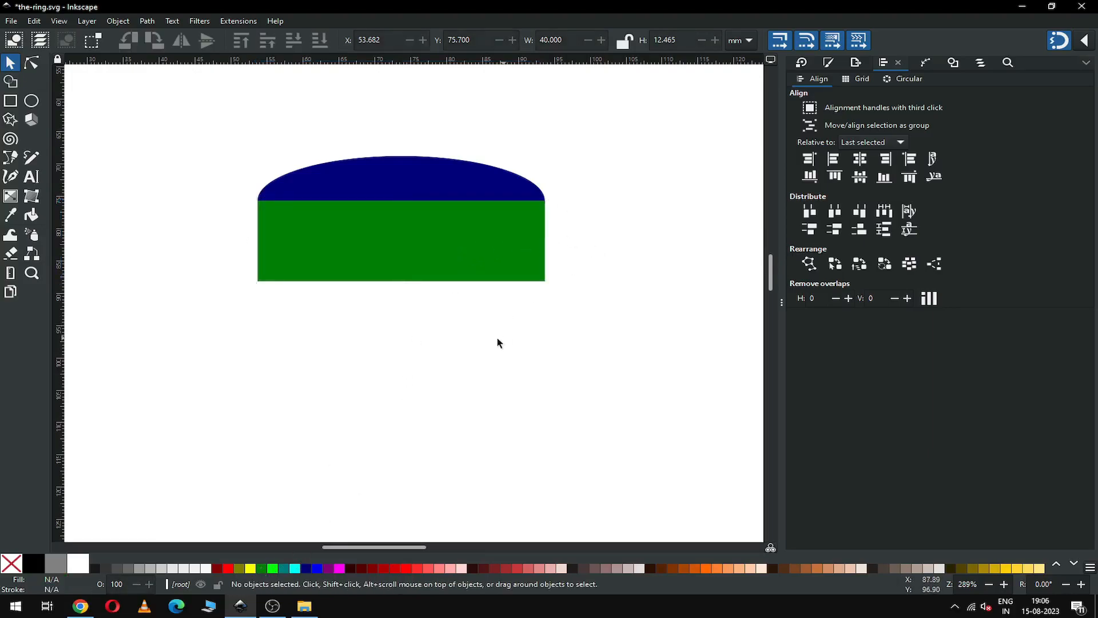
- Duplicate the blue ellipse and move the copy straight down over the green rectangle
{"action": "left_click", "coordinate": [412, 171]}
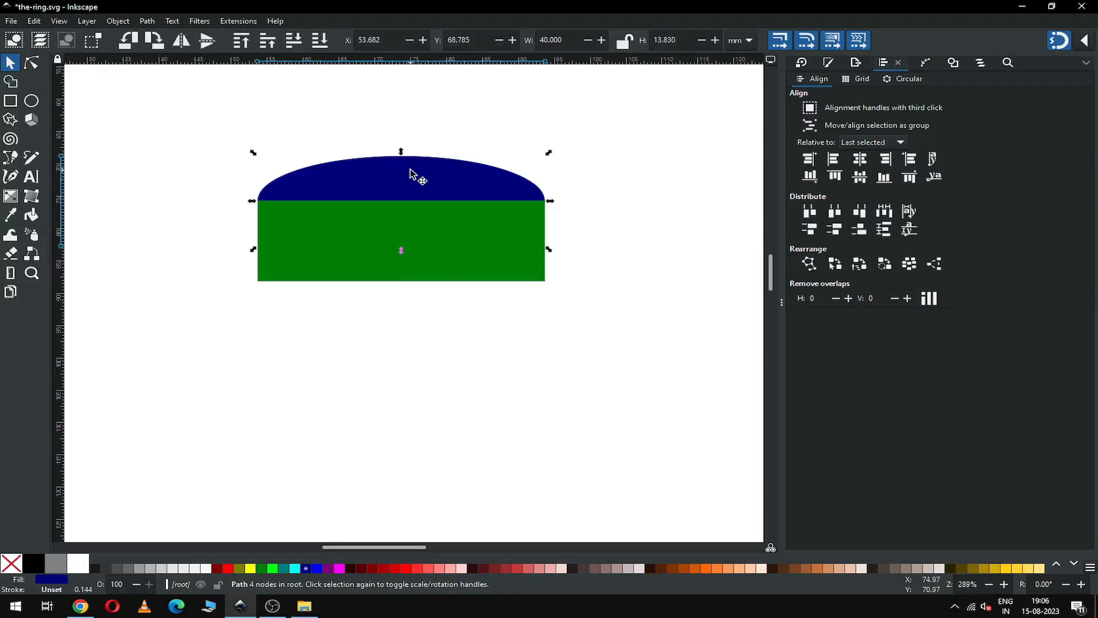
{"action": "right_click", "coordinate": [415, 171]}
{"action": "left_click", "coordinate": [458, 223]}
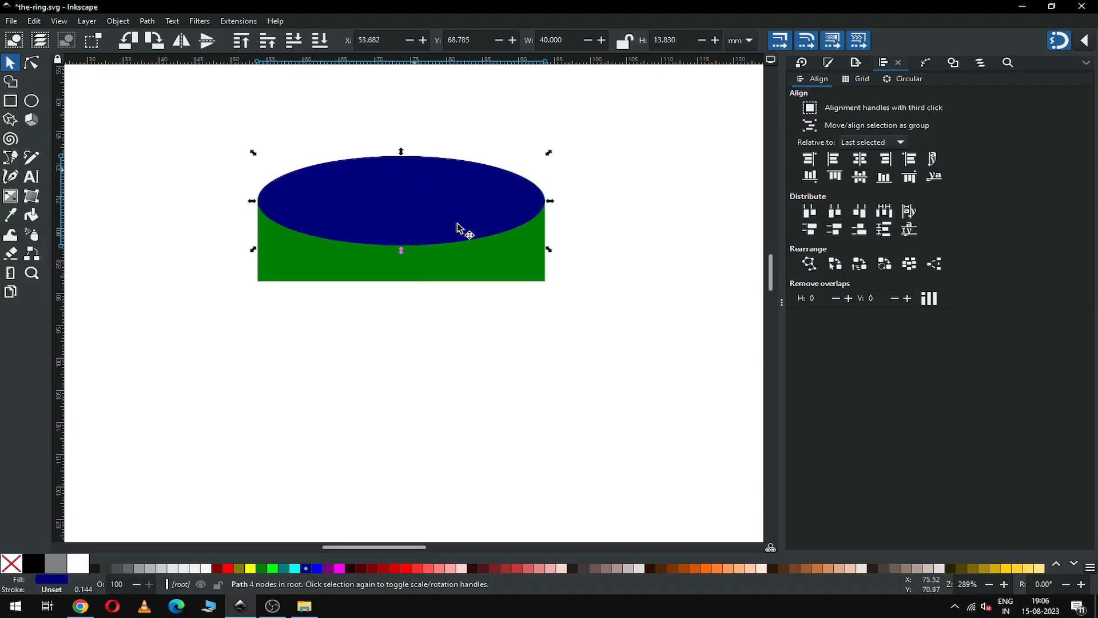
{"action": "left_click_drag", "start_coordinate": [449, 187], "coordinate": [442, 226]}
- Fill the lower ellipse copy purple and align its bottom edge with the green rectangle's bottom edge
{"action": "key", "text": "z"}
{"action": "left_click_drag", "start_coordinate": [239, 147], "coordinate": [598, 327]}
{"action": "left_click", "coordinate": [10, 63]}
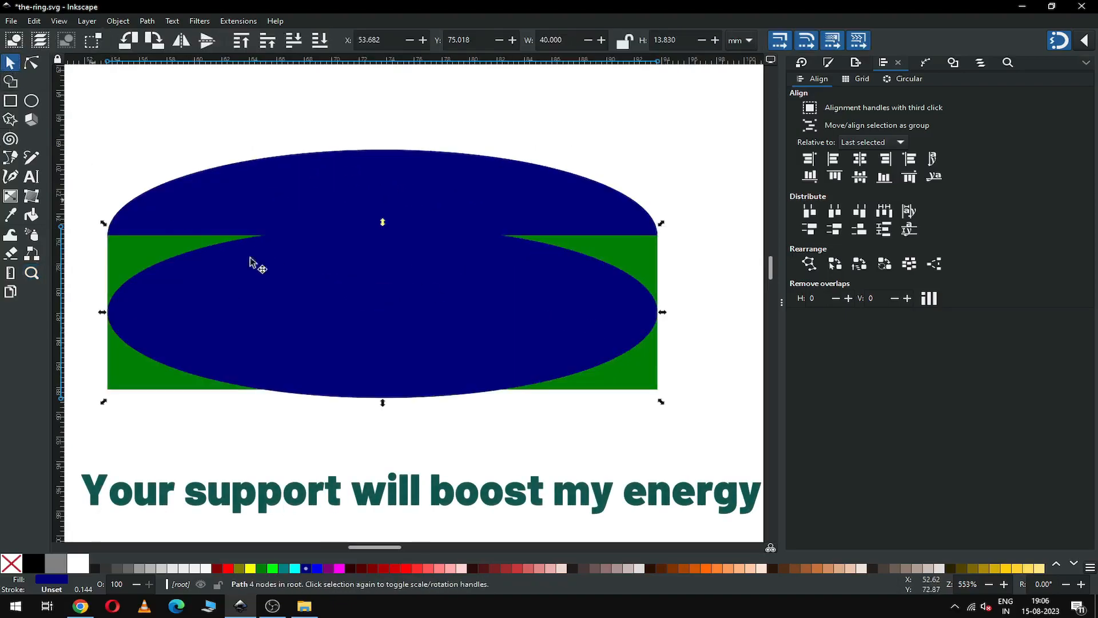
{"action": "left_click", "coordinate": [244, 422]}
{"action": "left_click", "coordinate": [492, 345]}
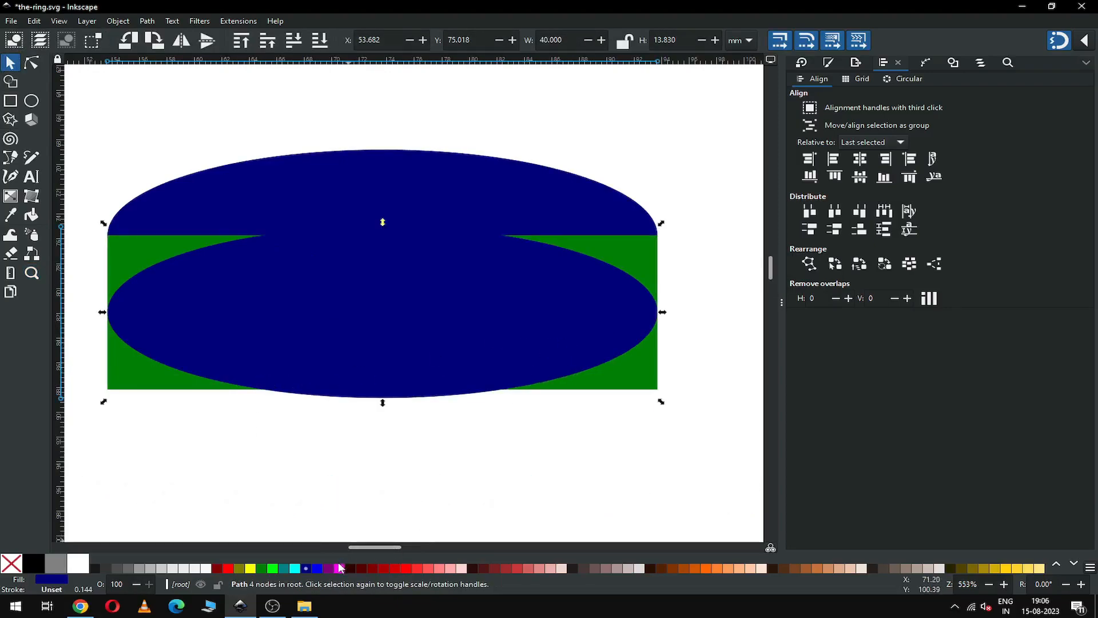
{"action": "left_click", "coordinate": [328, 568]}
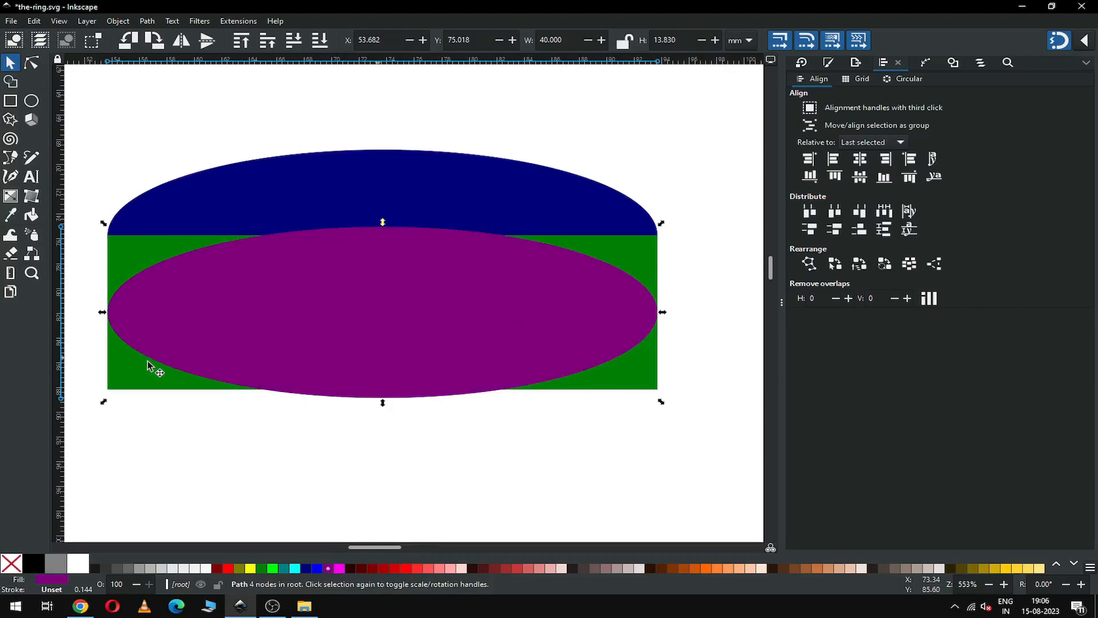
{"action": "left_click", "coordinate": [136, 377], "text": "shift"}
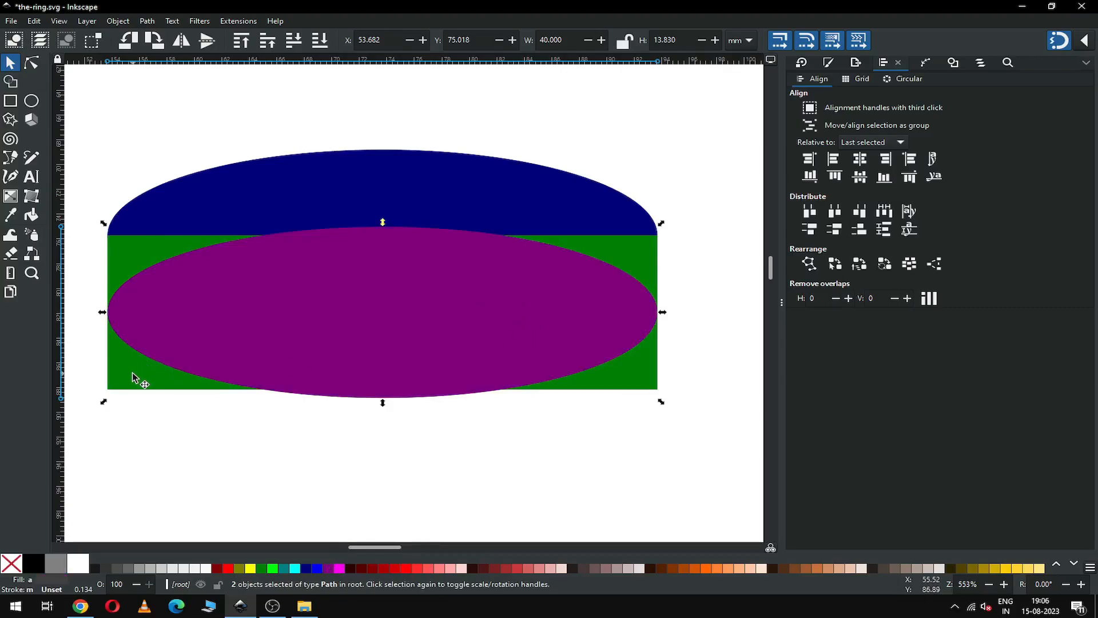
{"action": "left_click", "coordinate": [885, 177]}
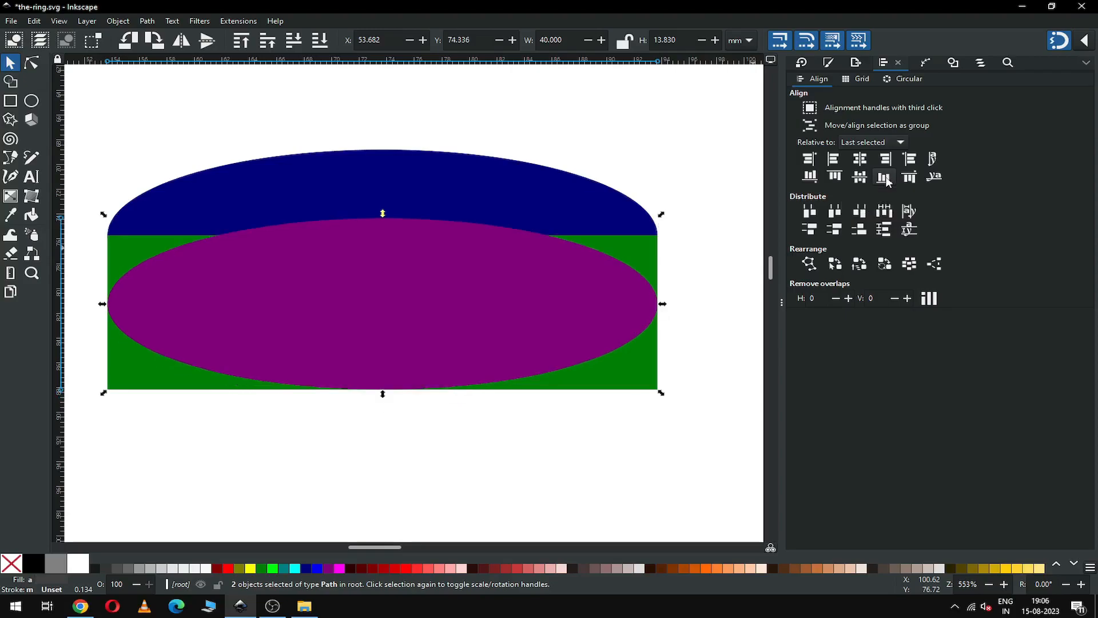
{"action": "left_click", "coordinate": [364, 437]}
- Duplicate the blue ellipse, fill the copy green, and set it aside above the other shapes
{"action": "left_click", "coordinate": [329, 186]}
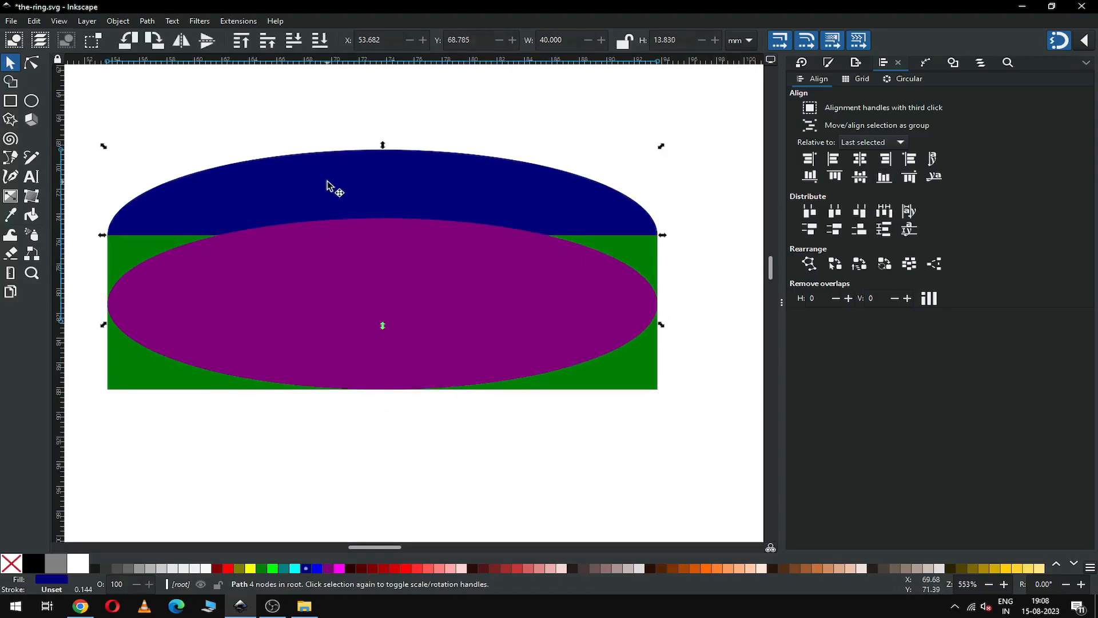
{"action": "right_click", "coordinate": [328, 184]}
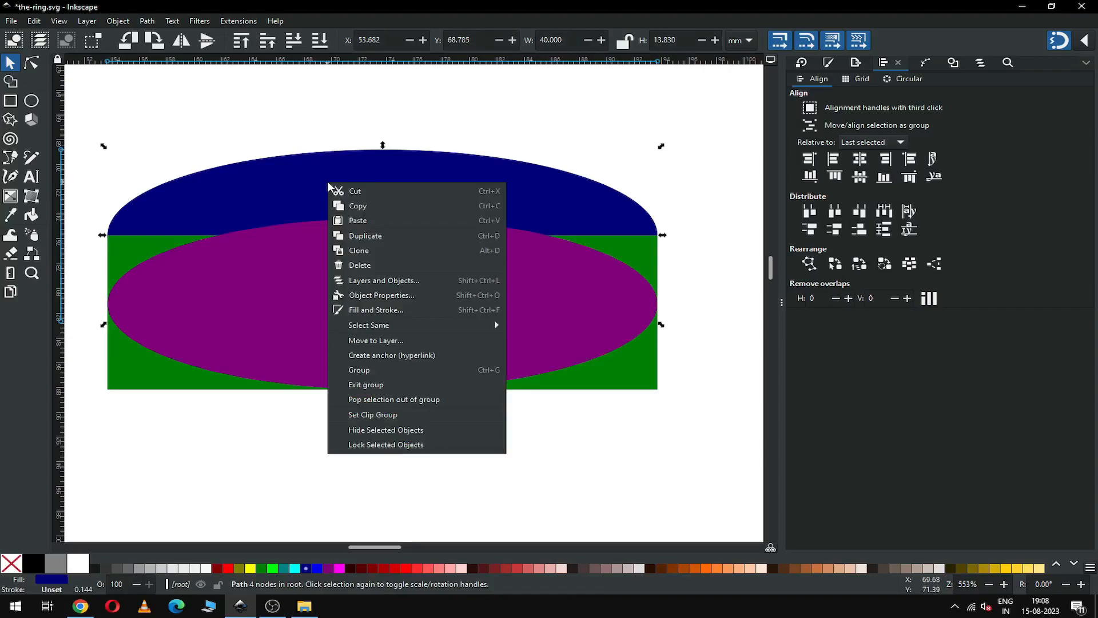
{"action": "left_click", "coordinate": [366, 236]}
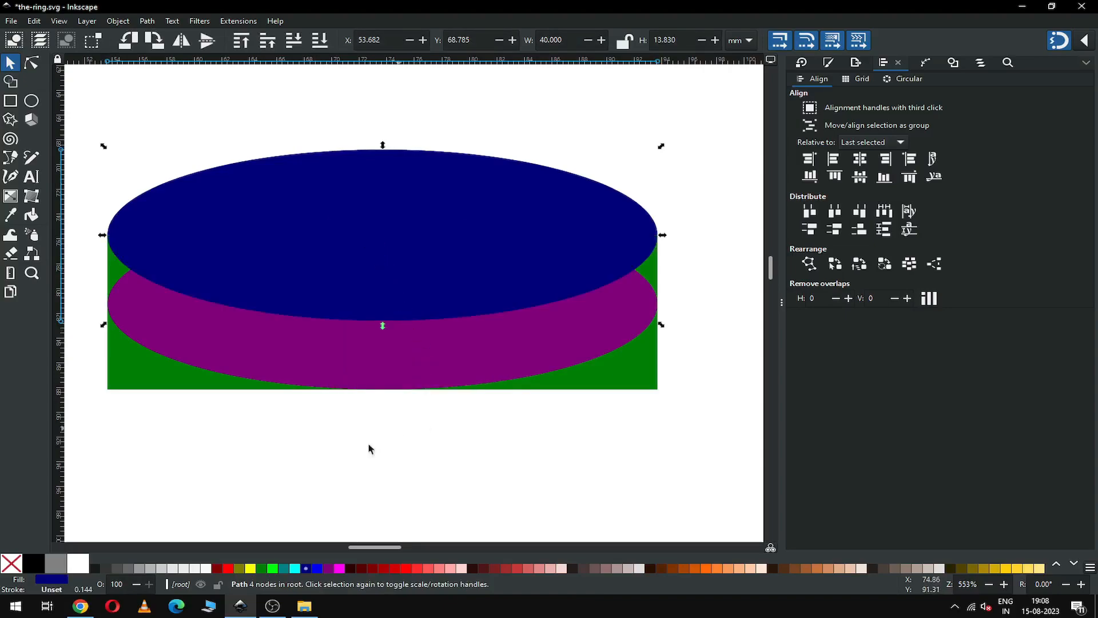
{"action": "left_click", "coordinate": [262, 569]}
{"action": "left_click_drag", "start_coordinate": [393, 304], "coordinate": [421, 114]}
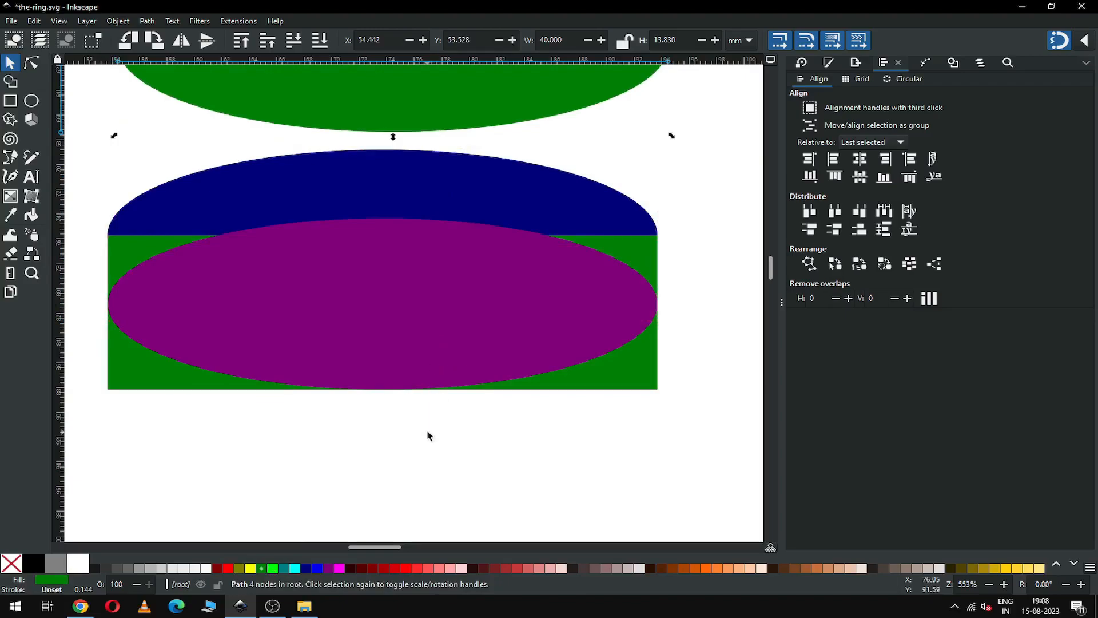
{"action": "left_click", "coordinate": [558, 425]}
- Use the Shape Builder on the ellipses and rectangle to keep only the ring's bands and side fragments, discarding the centre opening and lower corners
{"action": "left_click_drag", "start_coordinate": [696, 427], "coordinate": [84, 142]}
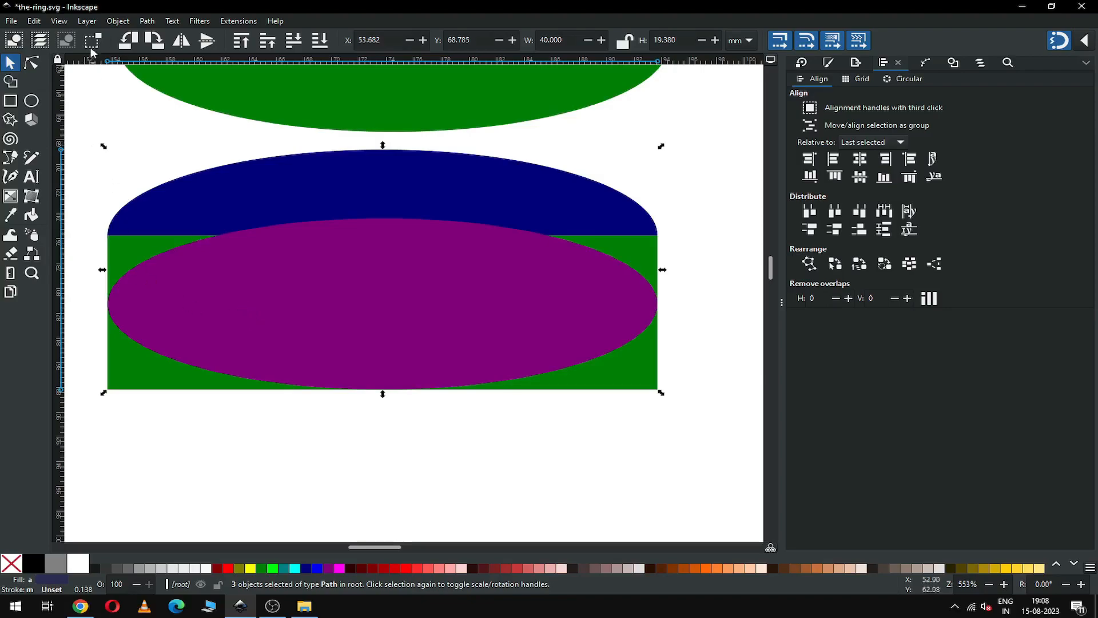
{"action": "left_click", "coordinate": [11, 83]}
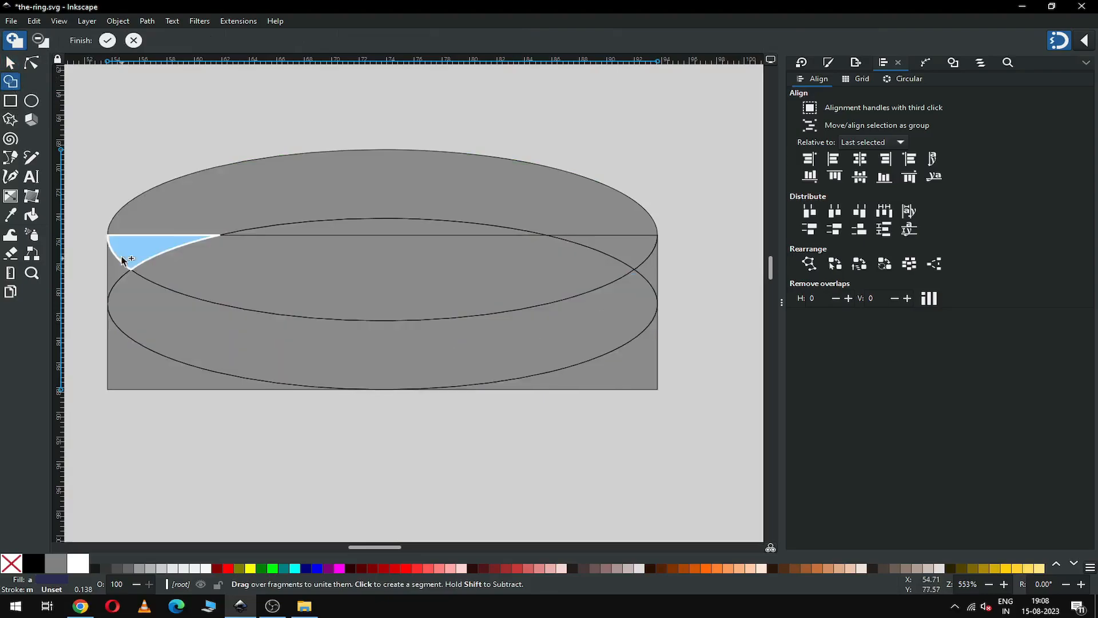
{"action": "left_click", "coordinate": [114, 265]}
{"action": "left_click", "coordinate": [169, 327]}
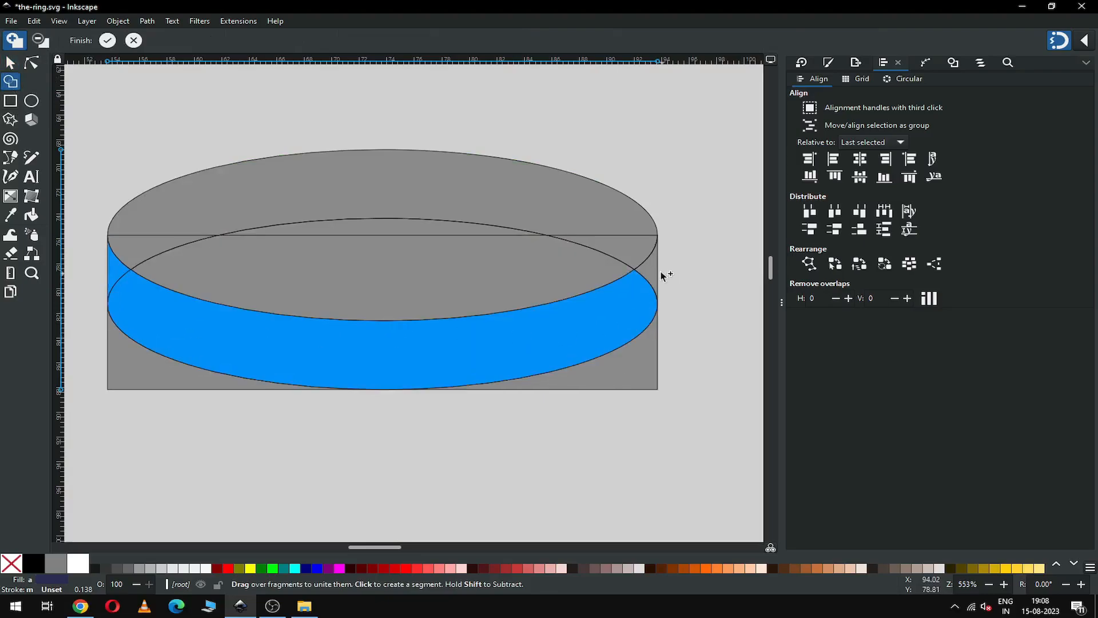
{"action": "mouse_move", "coordinate": [608, 247]}
{"action": "left_mouse_down"}
{"action": "mouse_move", "coordinate": [565, 201]}
{"action": "mouse_move", "coordinate": [282, 200]}
{"action": "mouse_move", "coordinate": [155, 245]}
{"action": "left_mouse_up"}
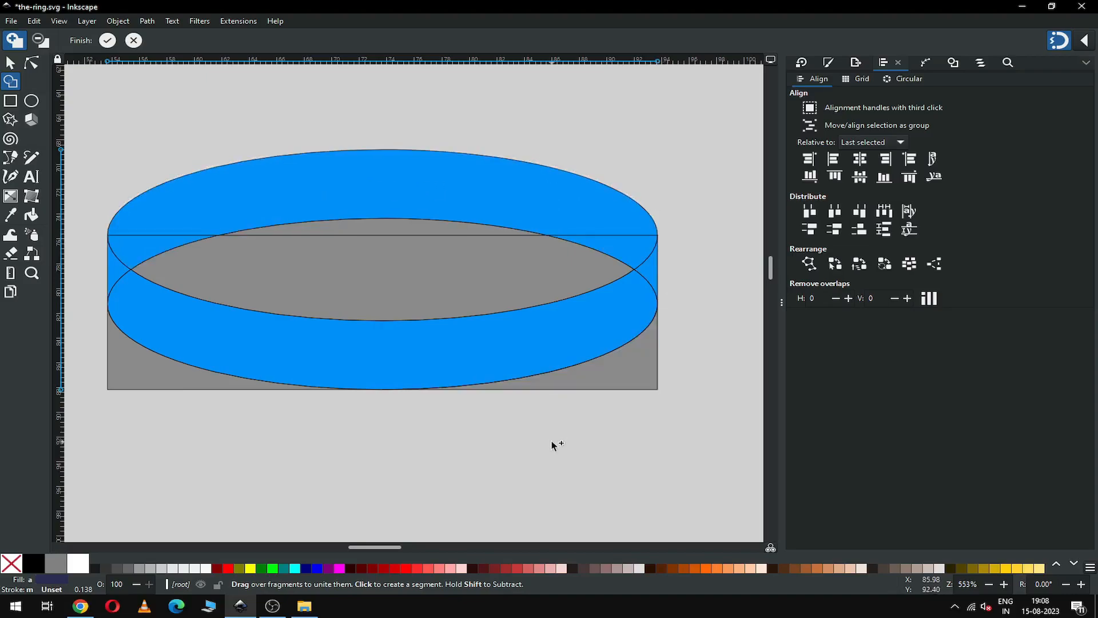
{"action": "left_click", "coordinate": [108, 40]}
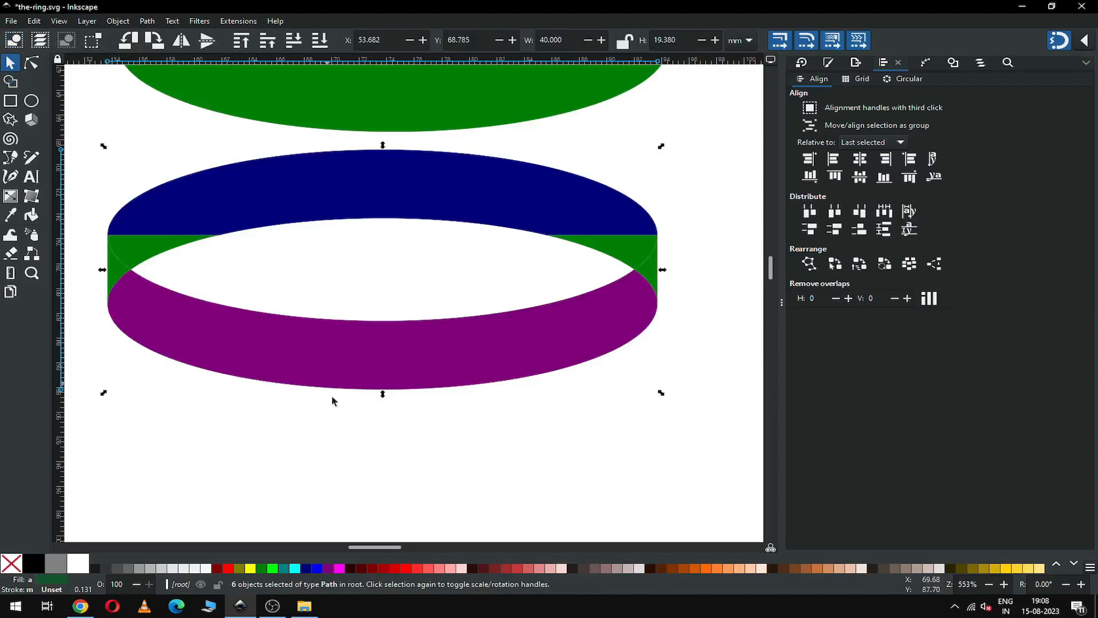
{"action": "left_click", "coordinate": [338, 437]}
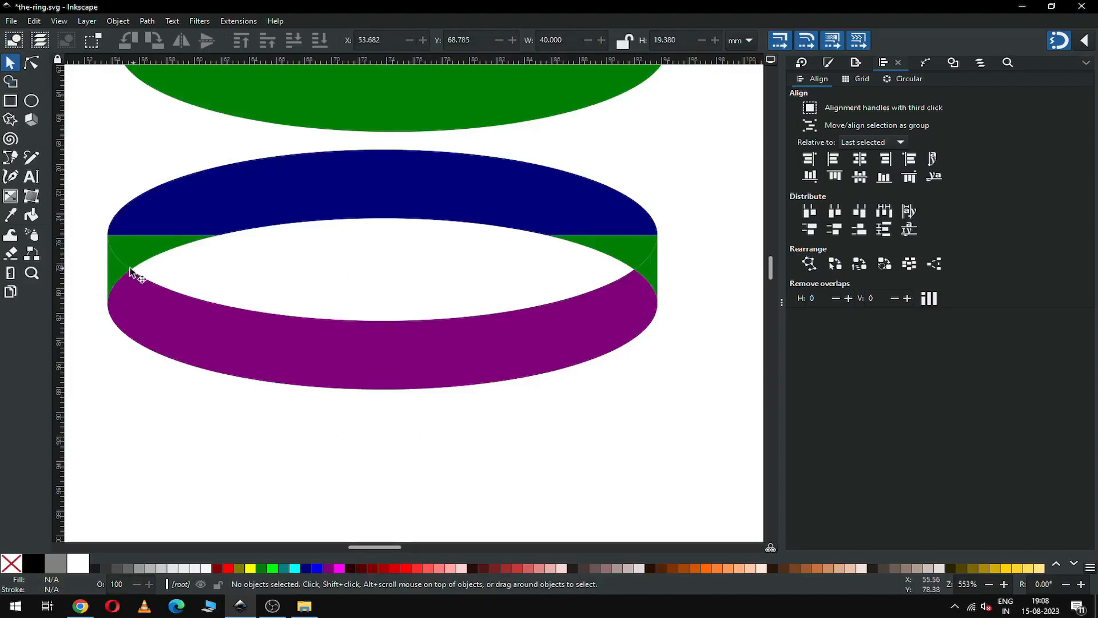
- Fill the blue back band and its two adjoining green side pieces maroon, and unite the three into one path
{"action": "left_click", "coordinate": [122, 249]}
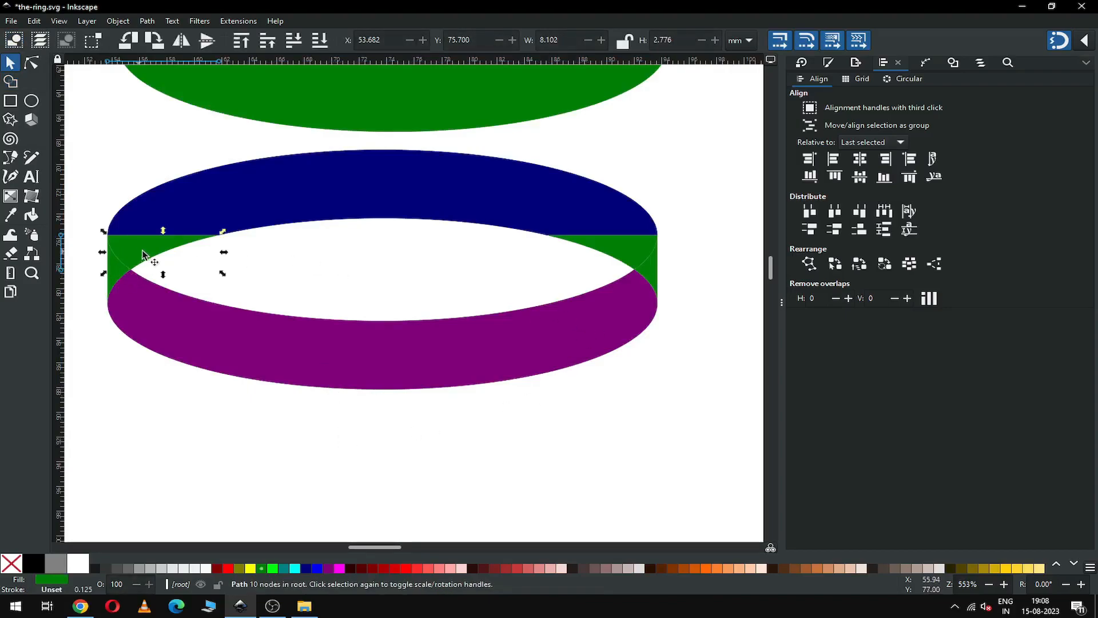
{"action": "left_click", "coordinate": [331, 206], "text": "shift"}
{"action": "left_click", "coordinate": [629, 249], "text": "shift"}
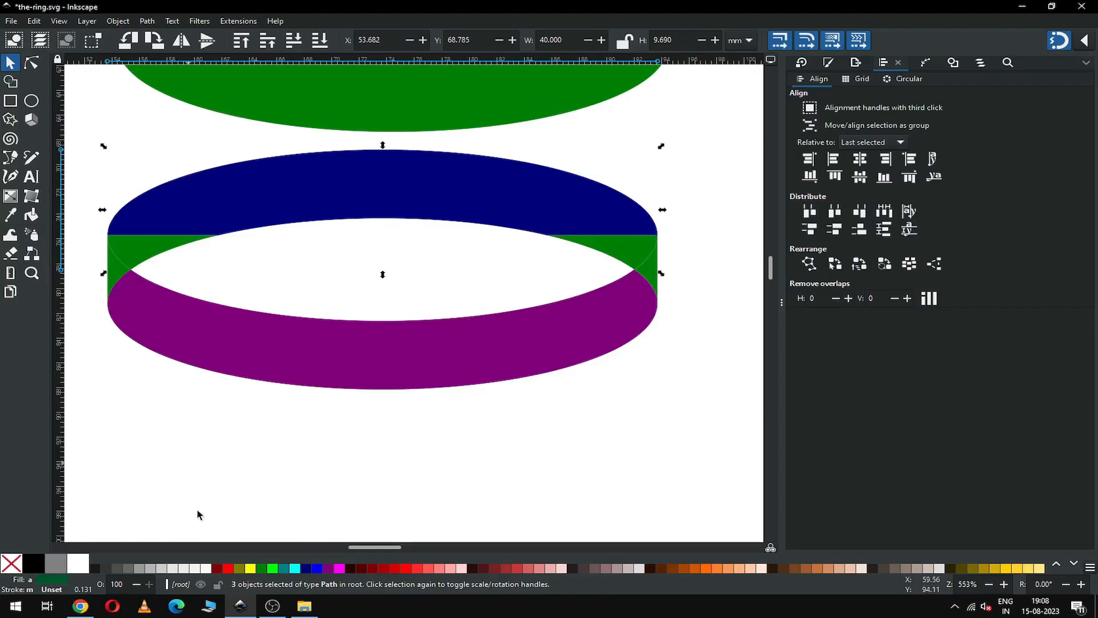
{"action": "left_click", "coordinate": [218, 570]}
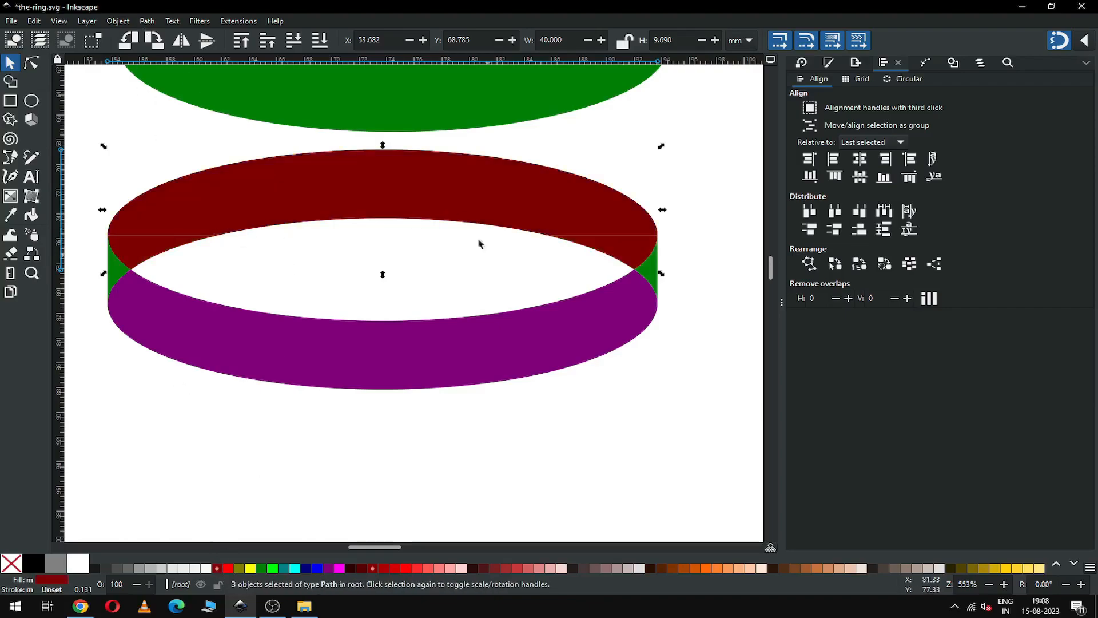
{"action": "left_click", "coordinate": [147, 22]}
{"action": "left_click", "coordinate": [150, 83]}
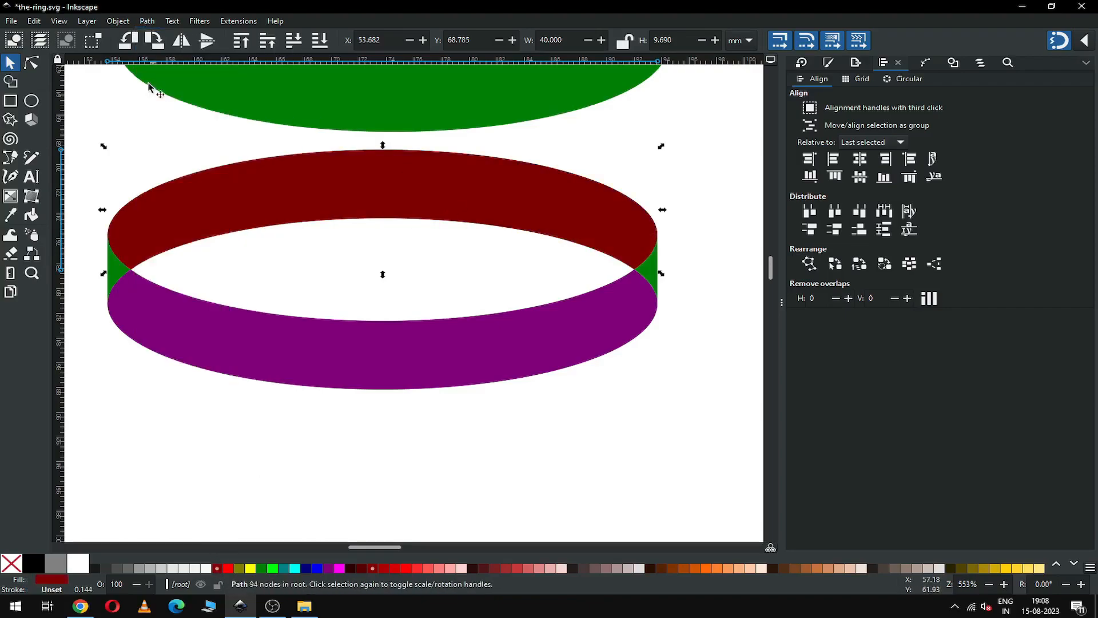
{"action": "left_click", "coordinate": [589, 429]}
- Unite the purple front band with the two remaining green side fragments into one path, and save the document
{"action": "left_click_drag", "start_coordinate": [707, 428], "coordinate": [94, 209]}
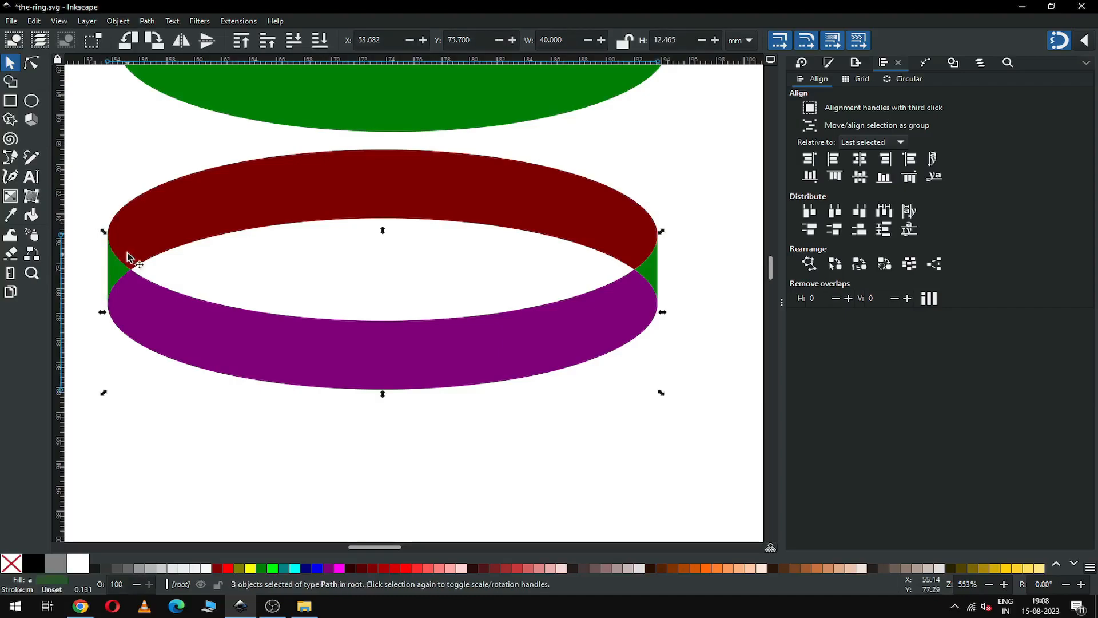
{"action": "left_click", "coordinate": [143, 24]}
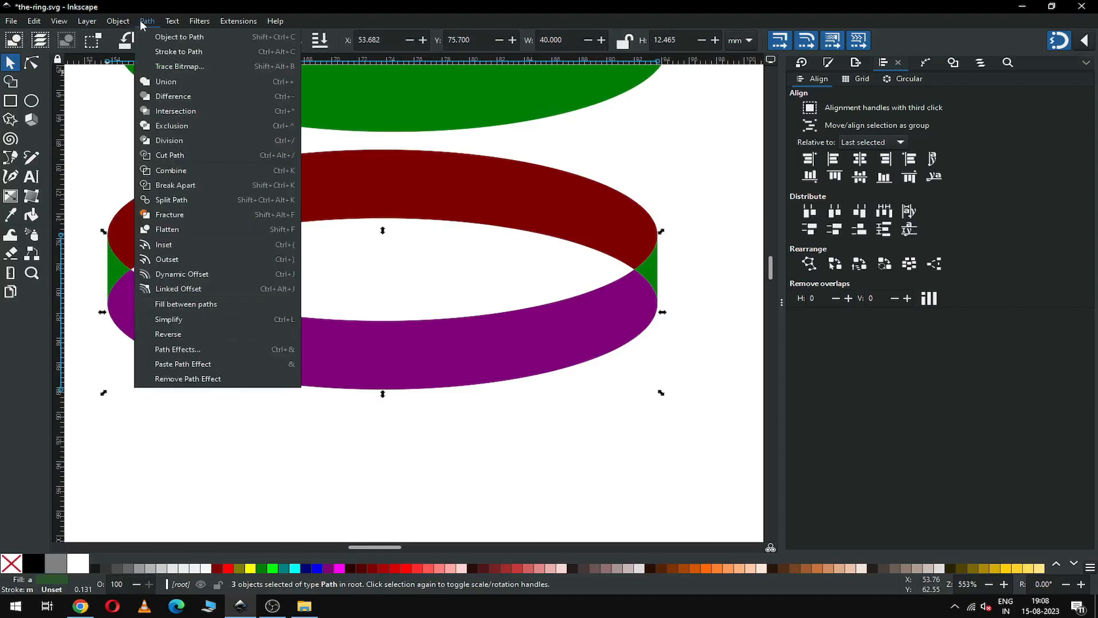
{"action": "left_click", "coordinate": [169, 83]}
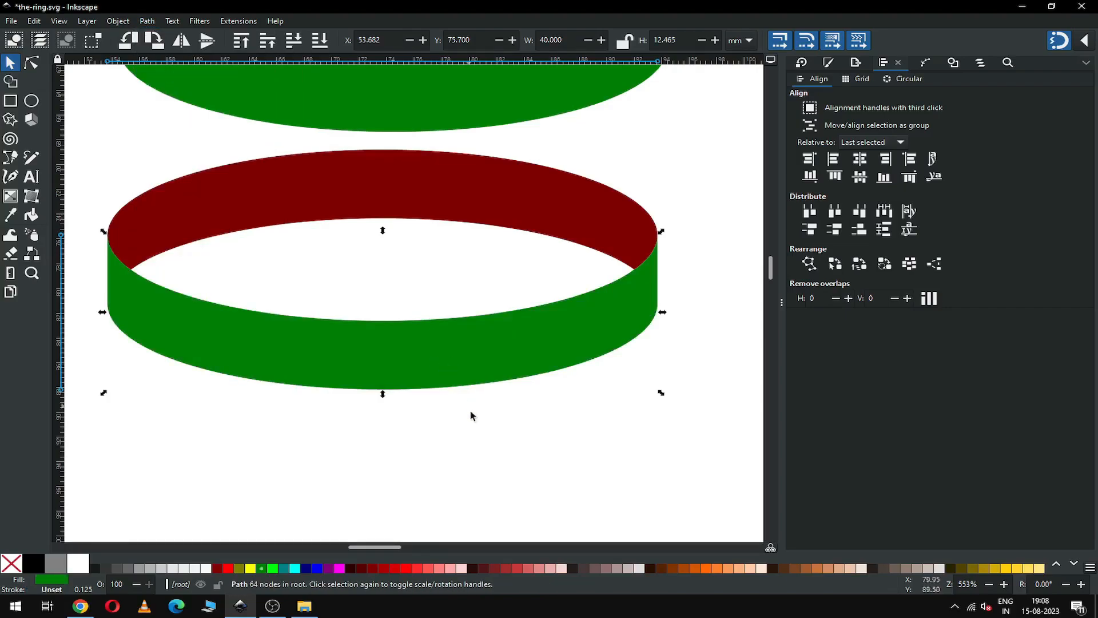
{"action": "left_click", "coordinate": [475, 430]}
{"action": "key", "text": "ctrl+s"}
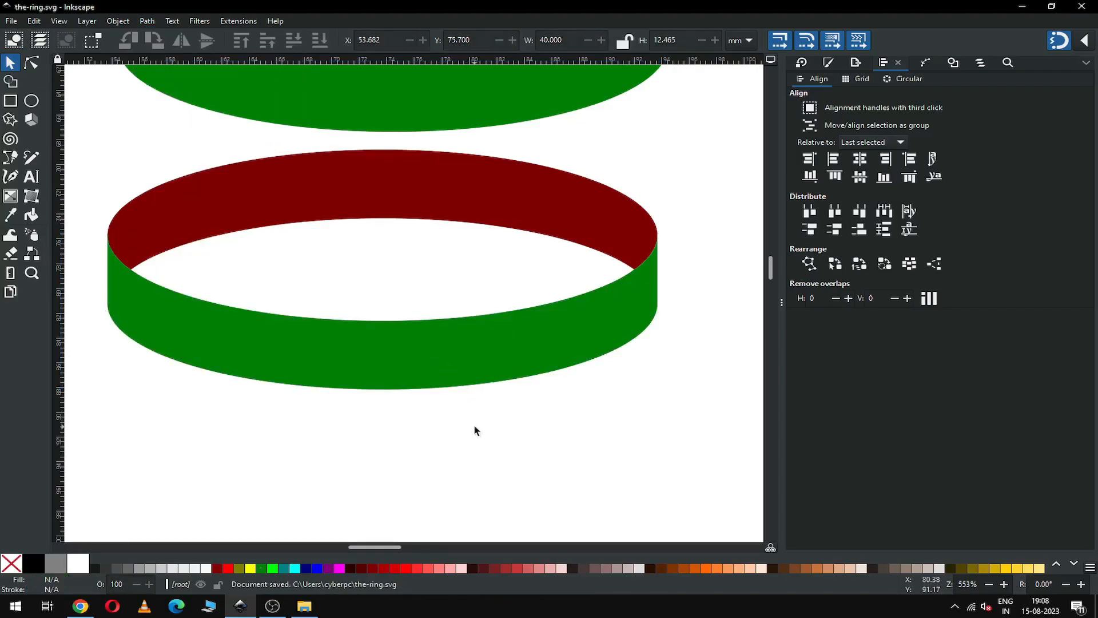
- Duplicate the maroon back band in place and fill the copy navy
{"action": "left_click", "coordinate": [366, 200]}
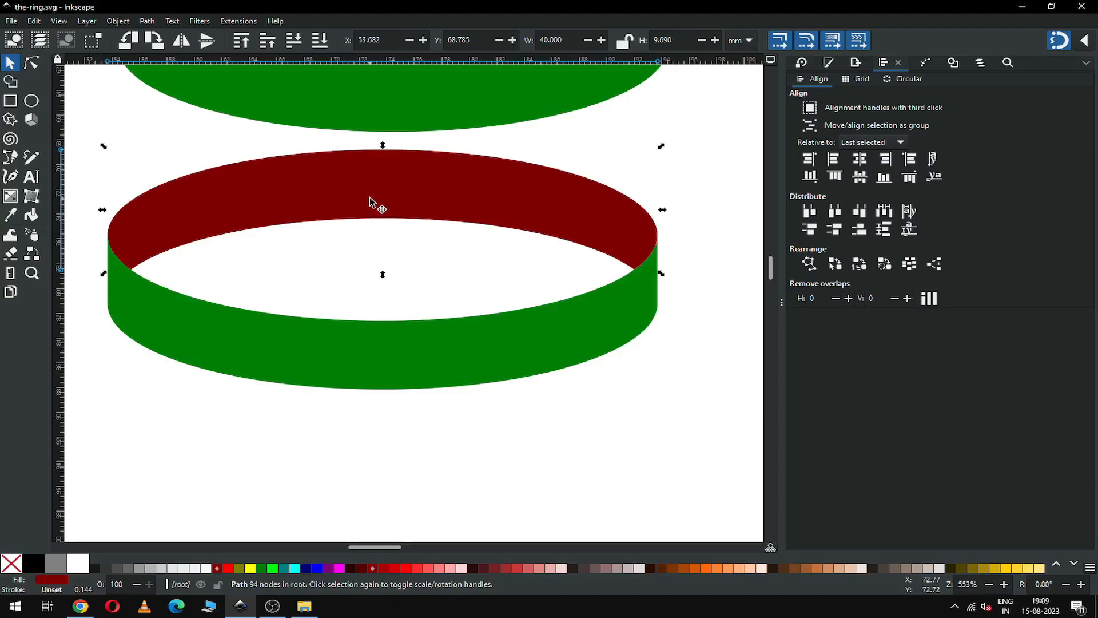
{"action": "right_click", "coordinate": [369, 200]}
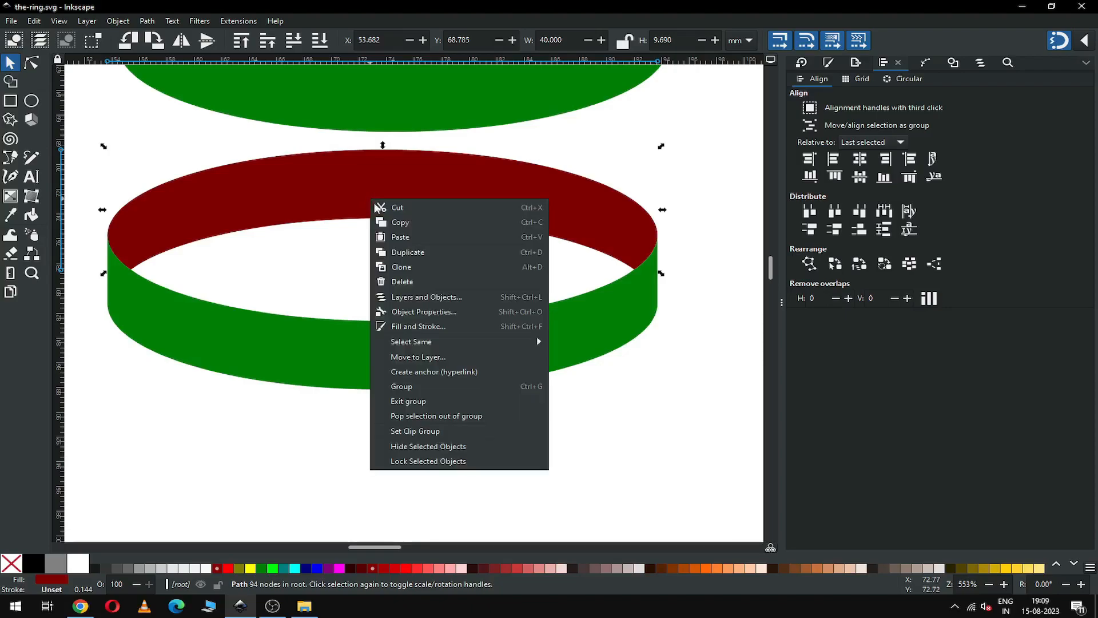
{"action": "left_click", "coordinate": [405, 258]}
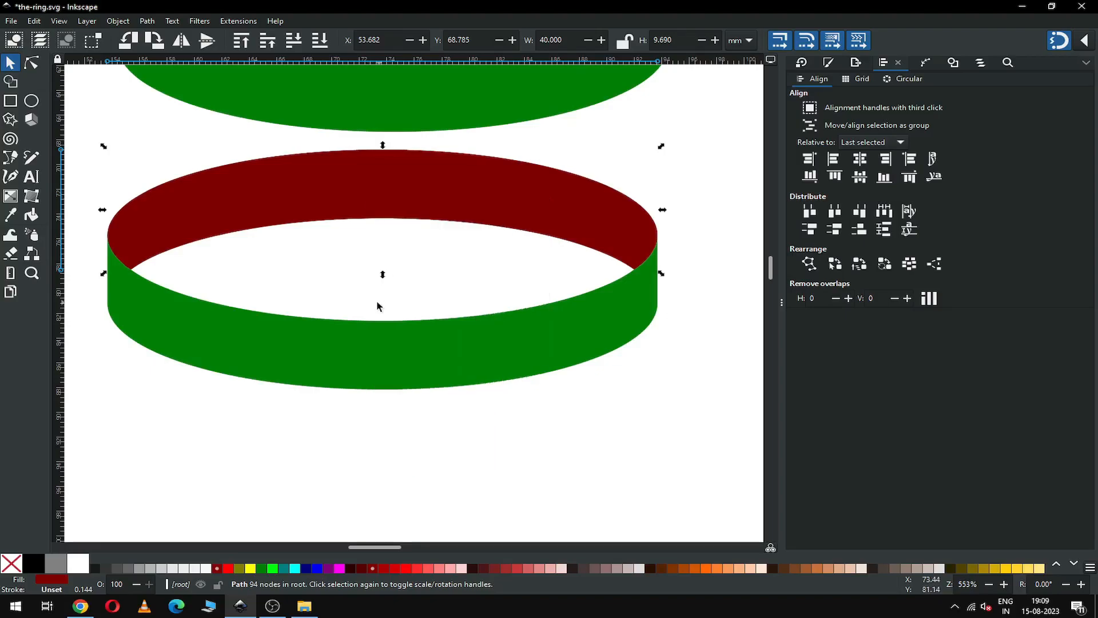
{"action": "left_click", "coordinate": [304, 568]}
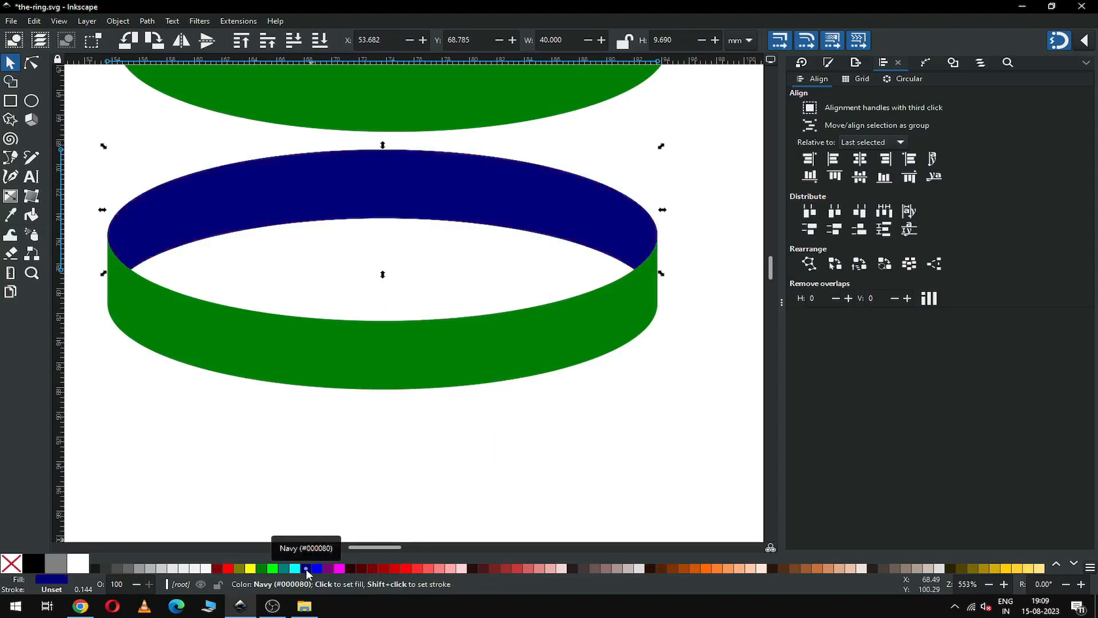
- Duplicate the navy band, fill the copy olive, and move it straight down to about Y 72.2 mm
{"action": "right_click", "coordinate": [401, 170]}
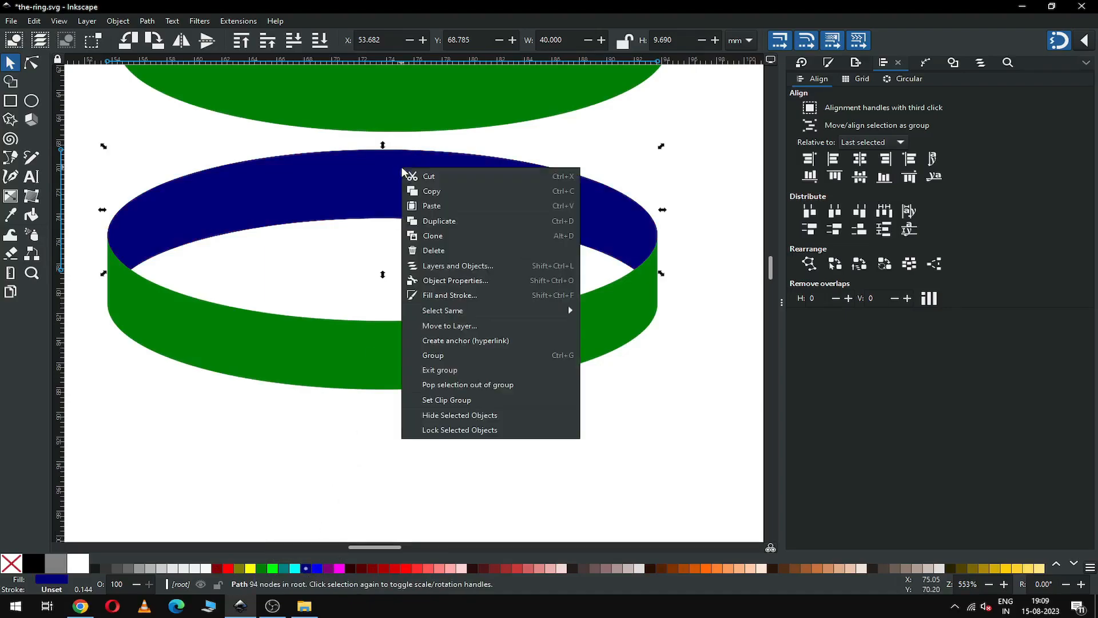
{"action": "left_click", "coordinate": [444, 222]}
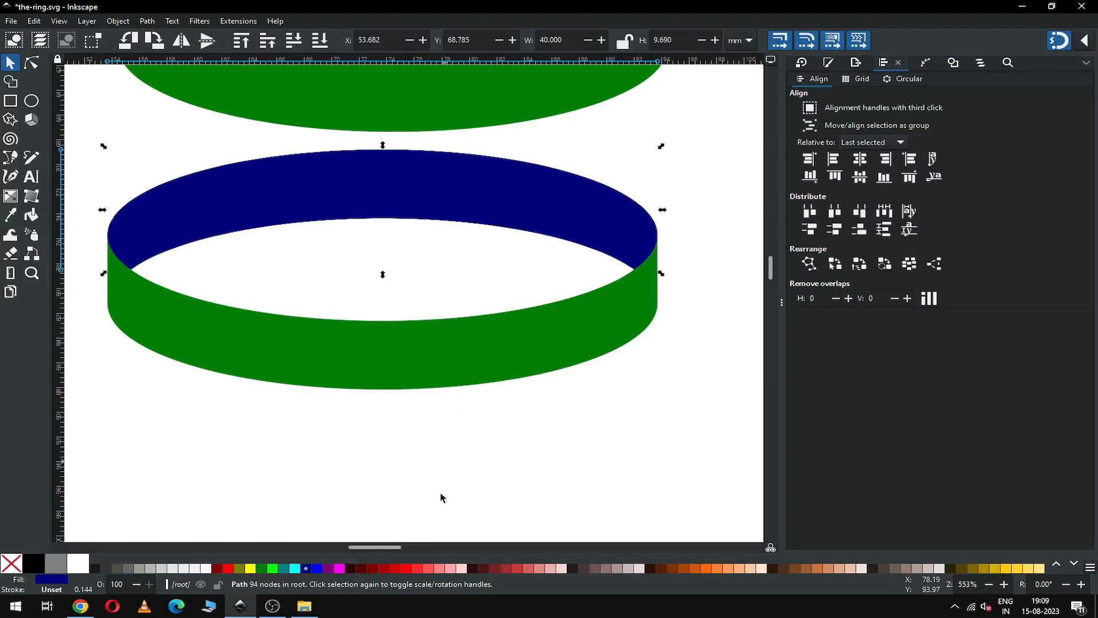
{"action": "left_click", "coordinate": [350, 568]}
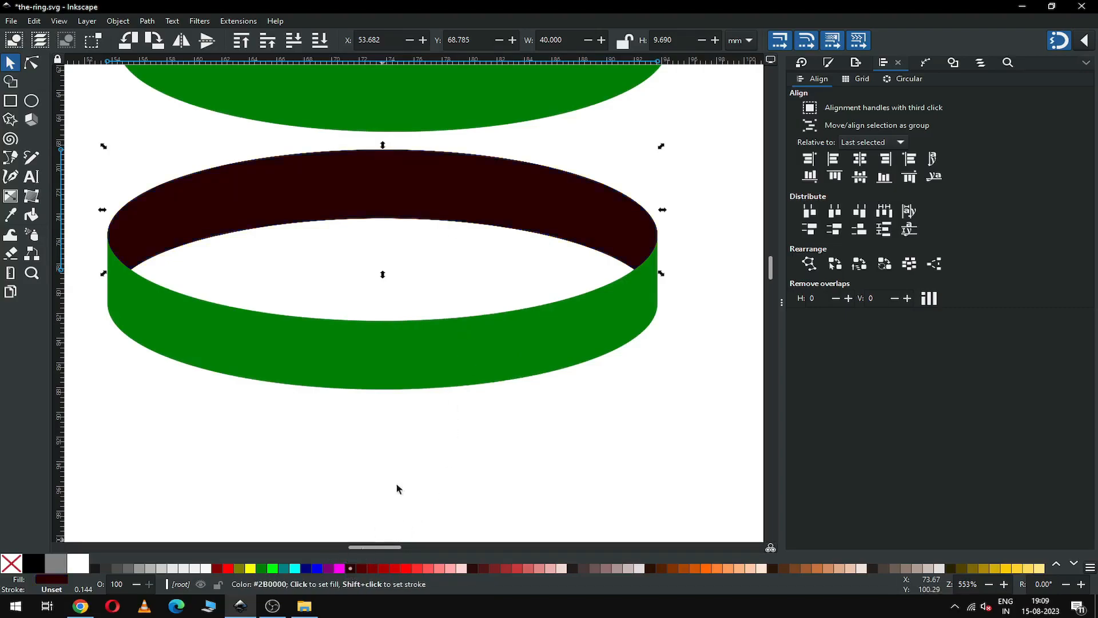
{"action": "left_click", "coordinate": [239, 568]}
{"action": "left_click_drag", "start_coordinate": [372, 179], "coordinate": [364, 212]}
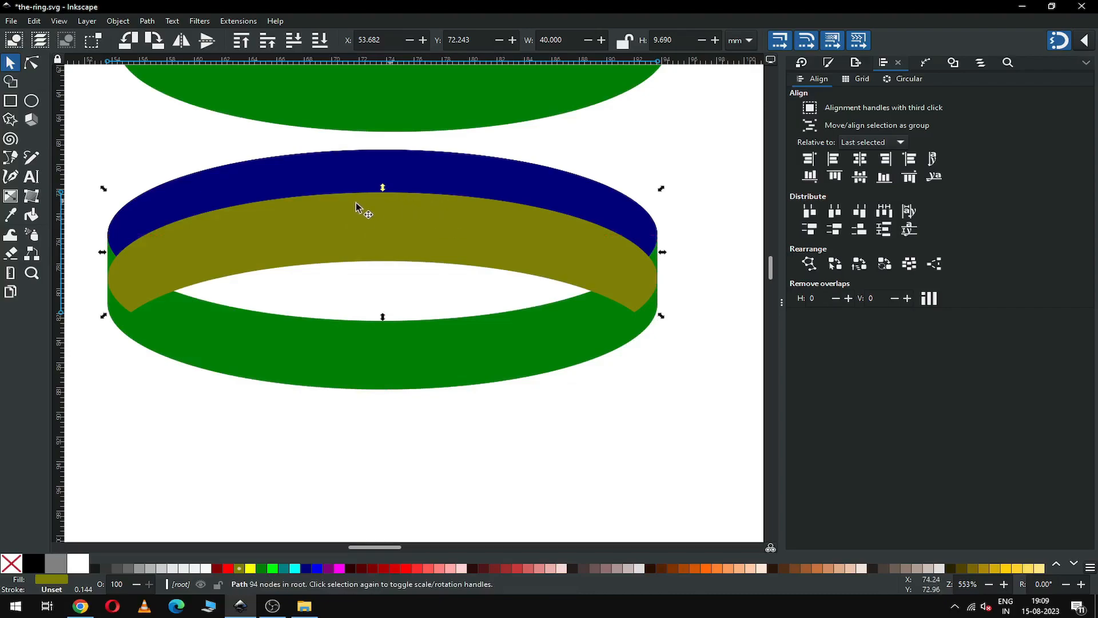
- Select all four ring bands and reduce their opacity to about 60%
{"action": "left_click_drag", "start_coordinate": [85, 143], "coordinate": [696, 404]}
{"action": "left_click", "coordinate": [828, 63]}
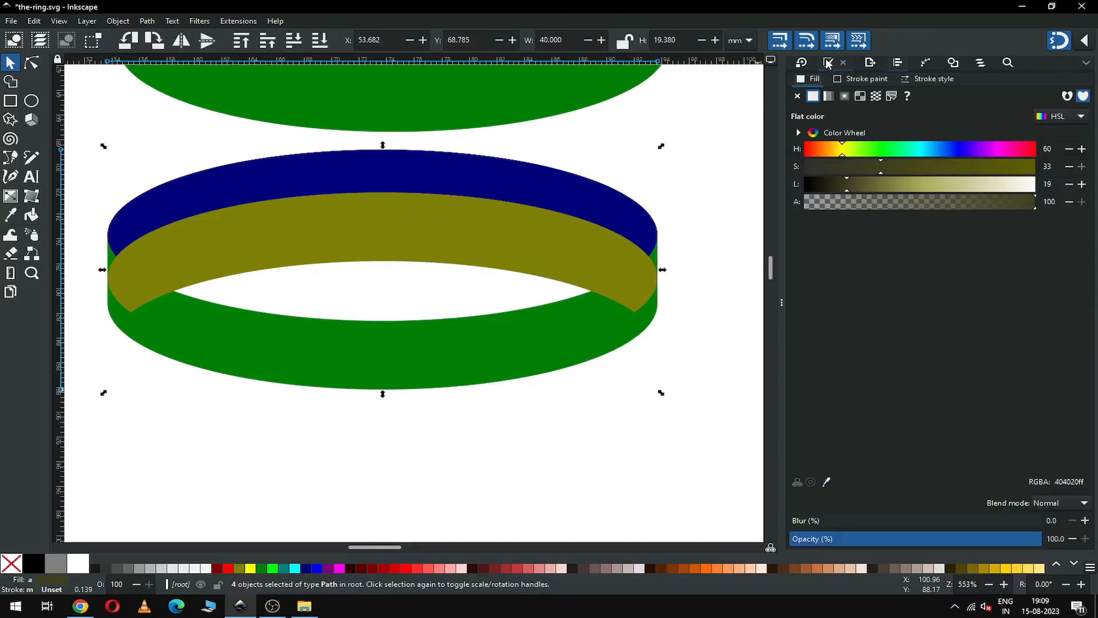
{"action": "left_click", "coordinate": [941, 537]}
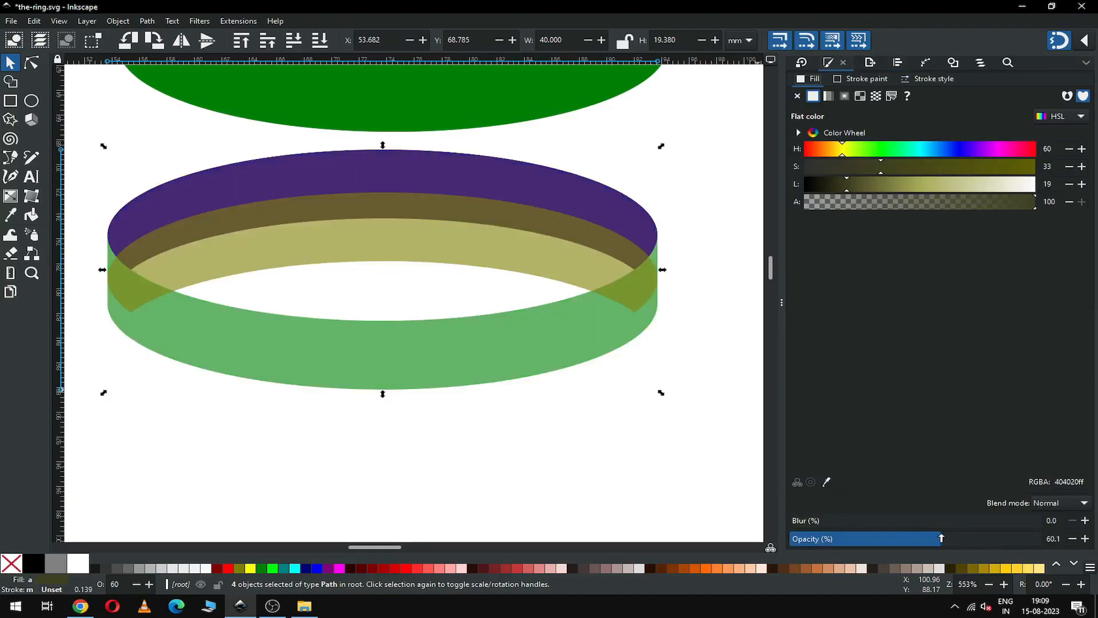
{"action": "left_click", "coordinate": [561, 413]}
- Move the olive band slightly straight up to about Y 71.7 mm
{"action": "left_click", "coordinate": [368, 241]}
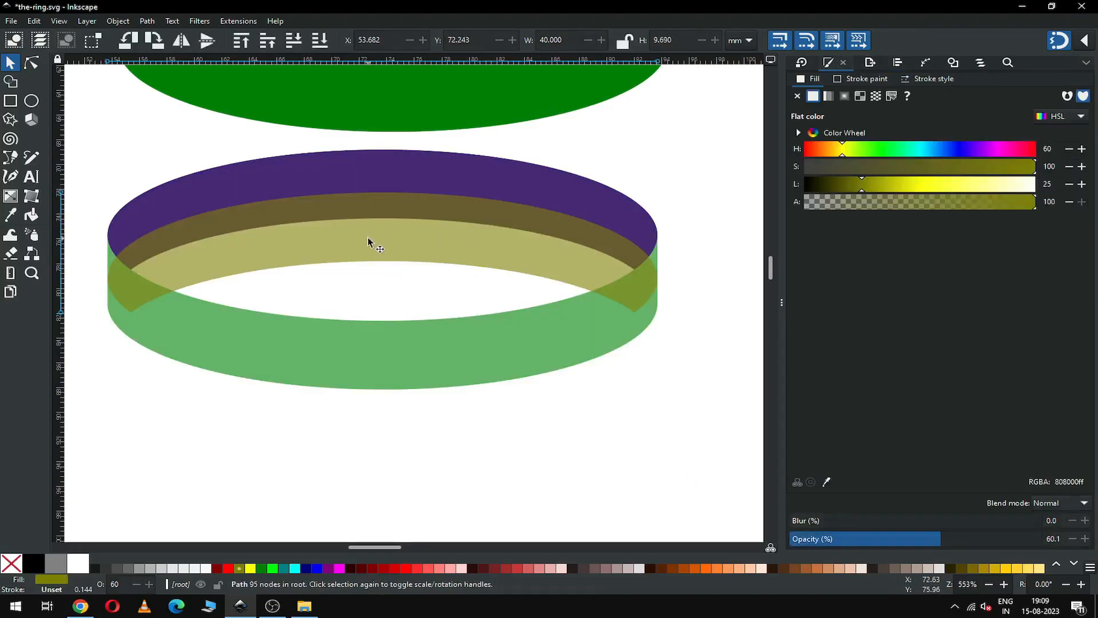
{"action": "left_click_drag", "start_coordinate": [369, 241], "coordinate": [368, 228]}
{"action": "key", "text": "z"}
{"action": "left_click_drag", "start_coordinate": [104, 136], "coordinate": [693, 366]}
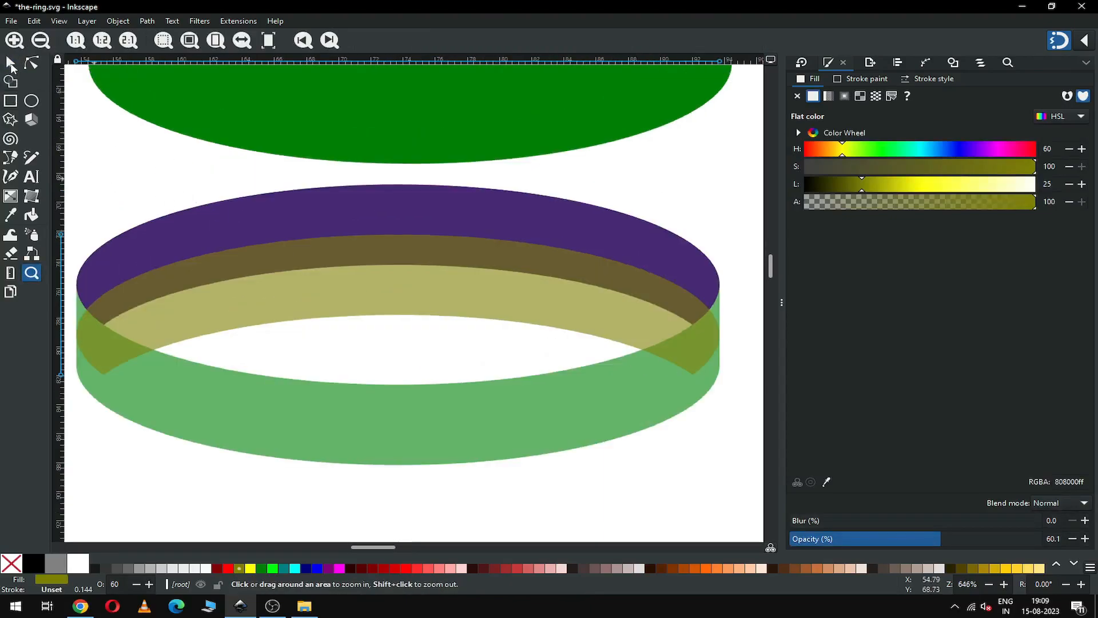
{"action": "left_click", "coordinate": [11, 66]}
{"action": "left_click", "coordinate": [406, 343]}
{"action": "left_click", "coordinate": [402, 304]}
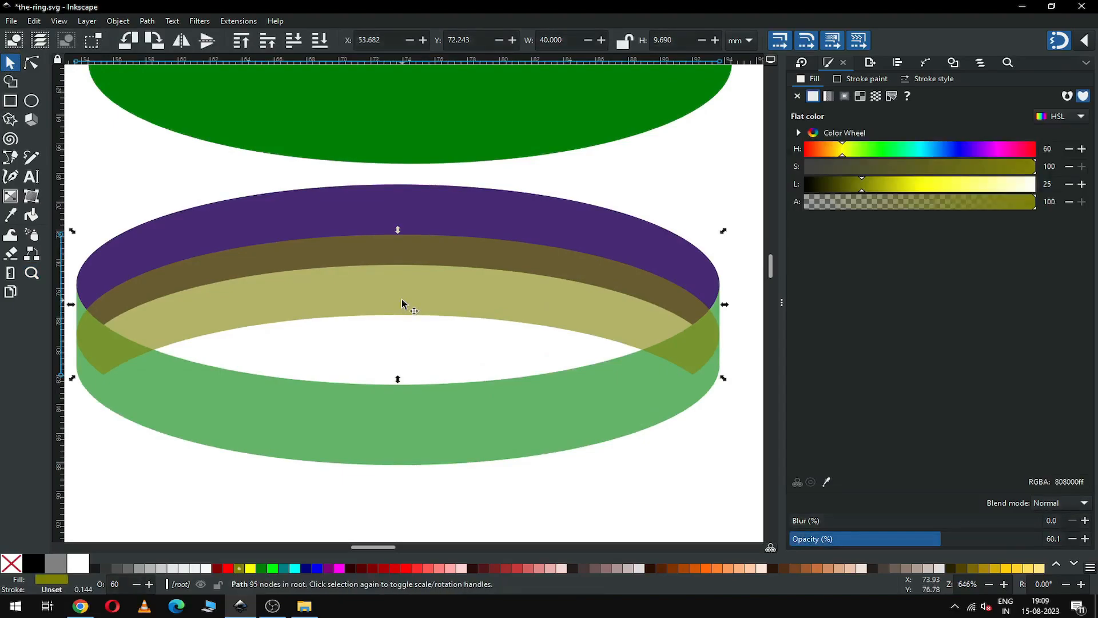
{"action": "left_click", "coordinate": [1085, 41]}
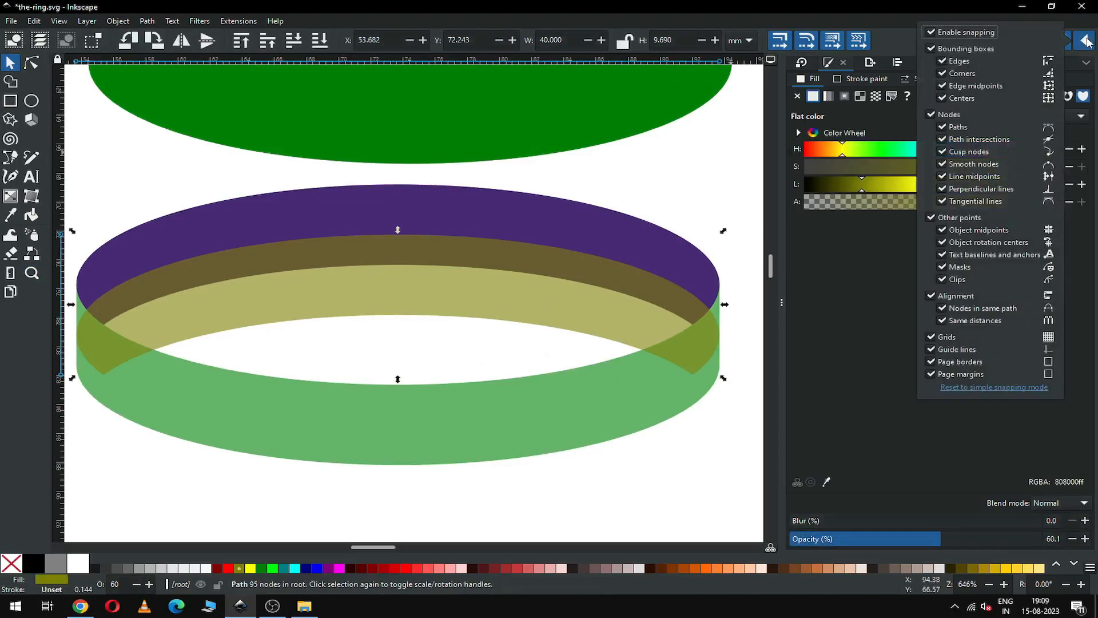
{"action": "left_click_drag", "start_coordinate": [395, 292], "coordinate": [396, 282]}
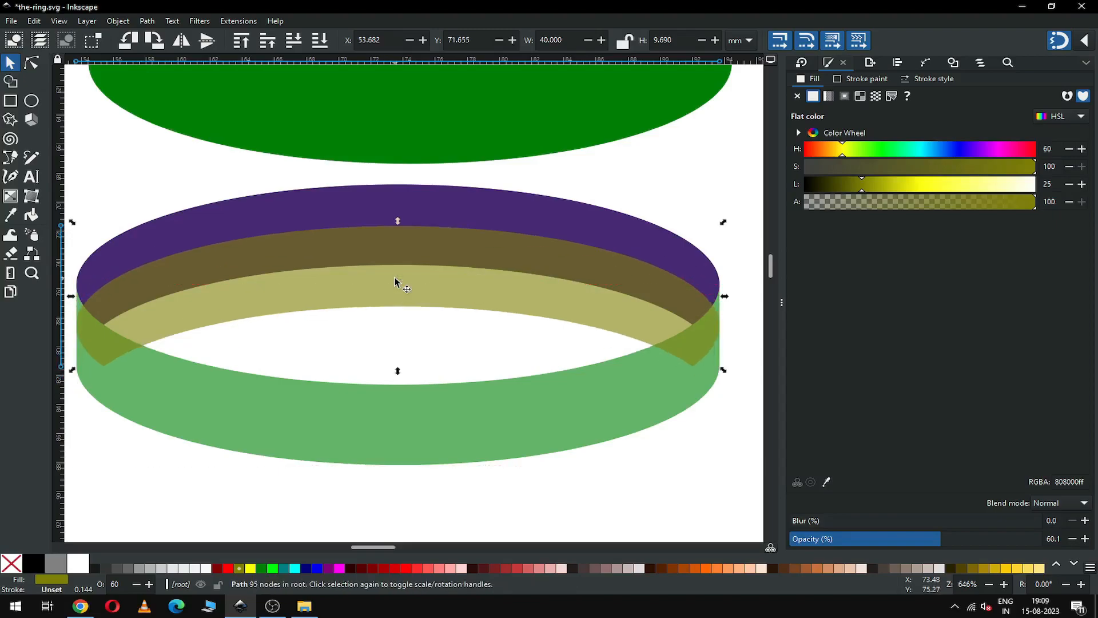
- Subtract the olive band from the navy band with the Difference operation
{"action": "left_click", "coordinate": [408, 350]}
{"action": "left_click", "coordinate": [405, 295]}
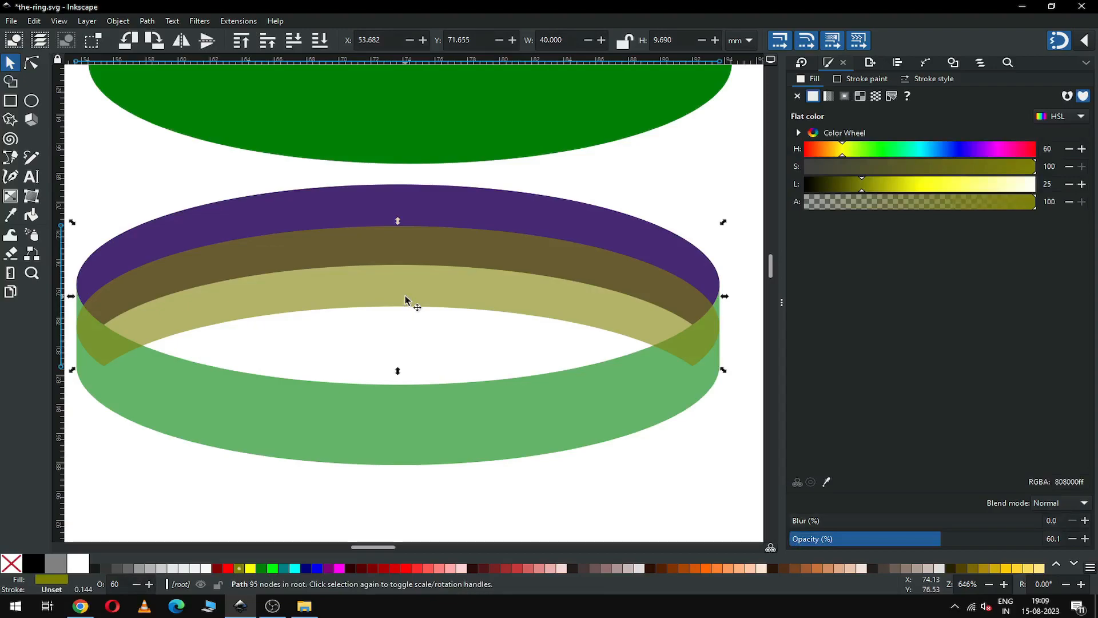
{"action": "left_click", "coordinate": [434, 215], "text": "shift"}
{"action": "left_click", "coordinate": [147, 22]}
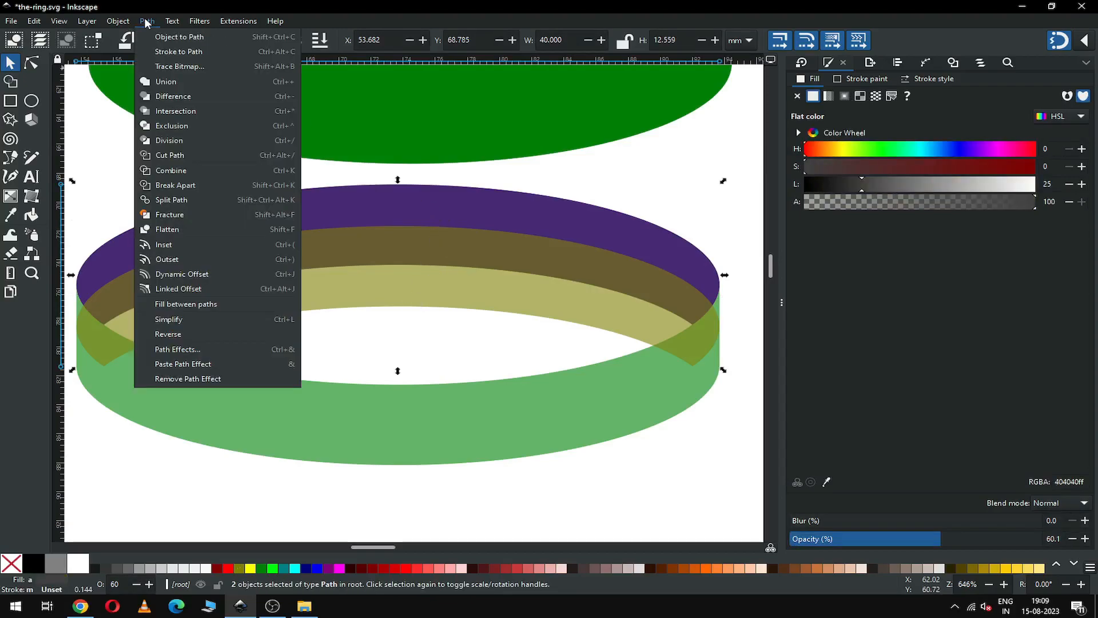
{"action": "left_click", "coordinate": [160, 95]}
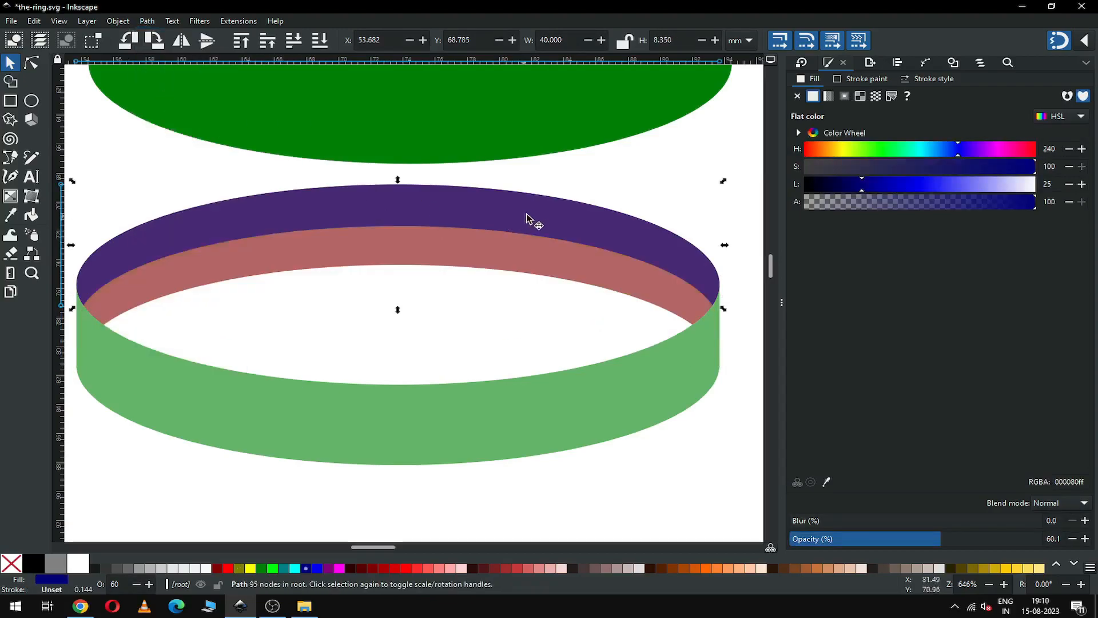
{"action": "left_click", "coordinate": [607, 186]}
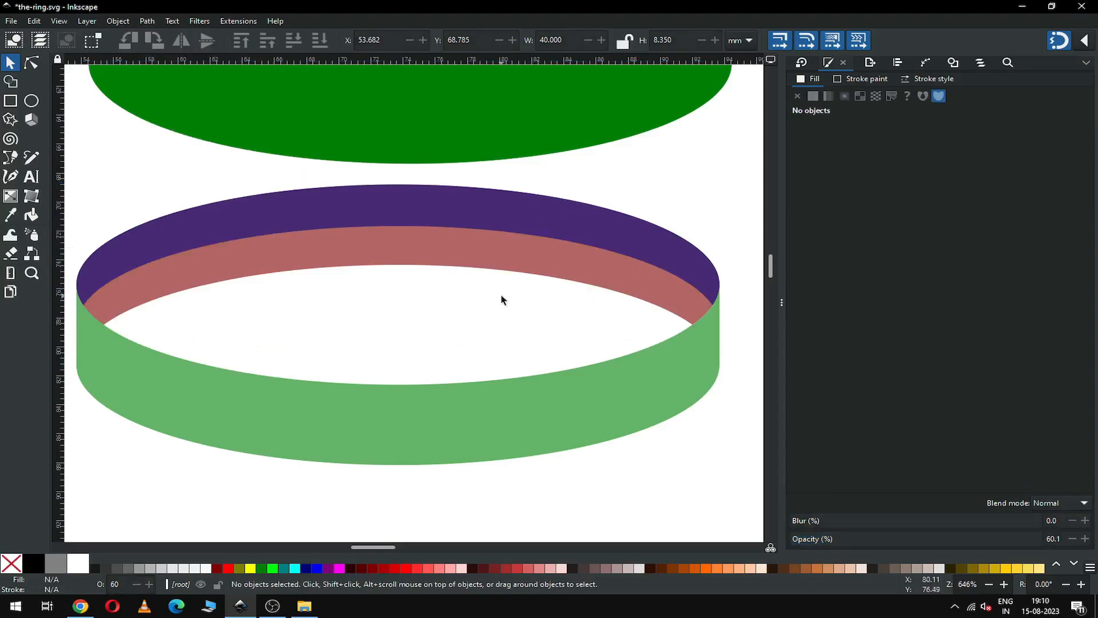
- Duplicate the green ellipse above the ring in place and fill the copy blue
{"action": "scroll", "coordinate": [502, 299], "scroll_direction": "down", "scroll_amount": 2}
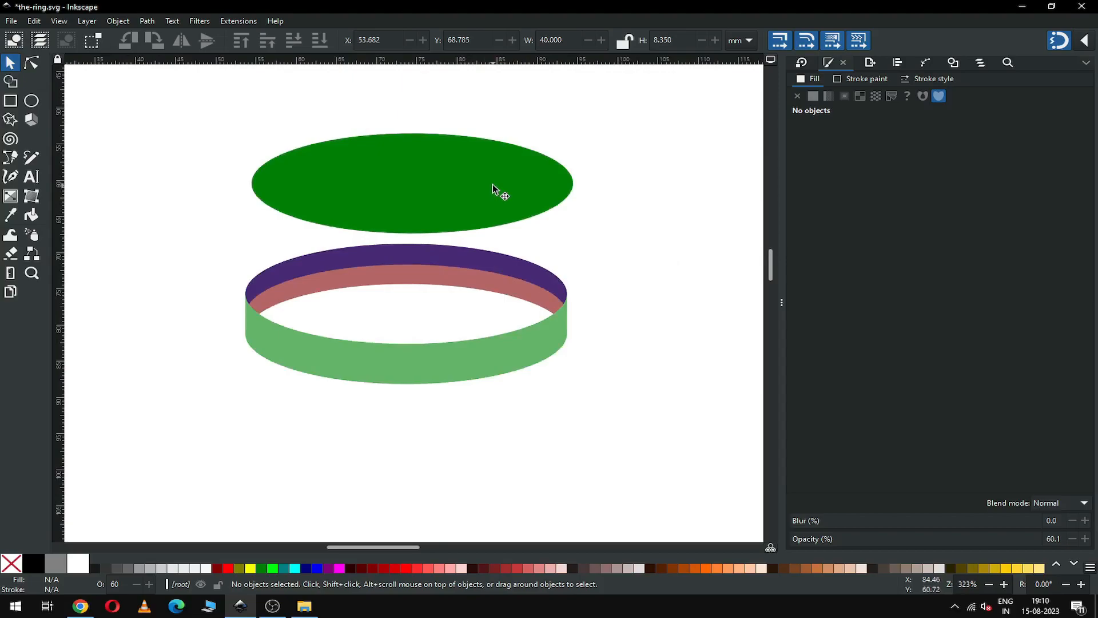
{"action": "left_click", "coordinate": [493, 185]}
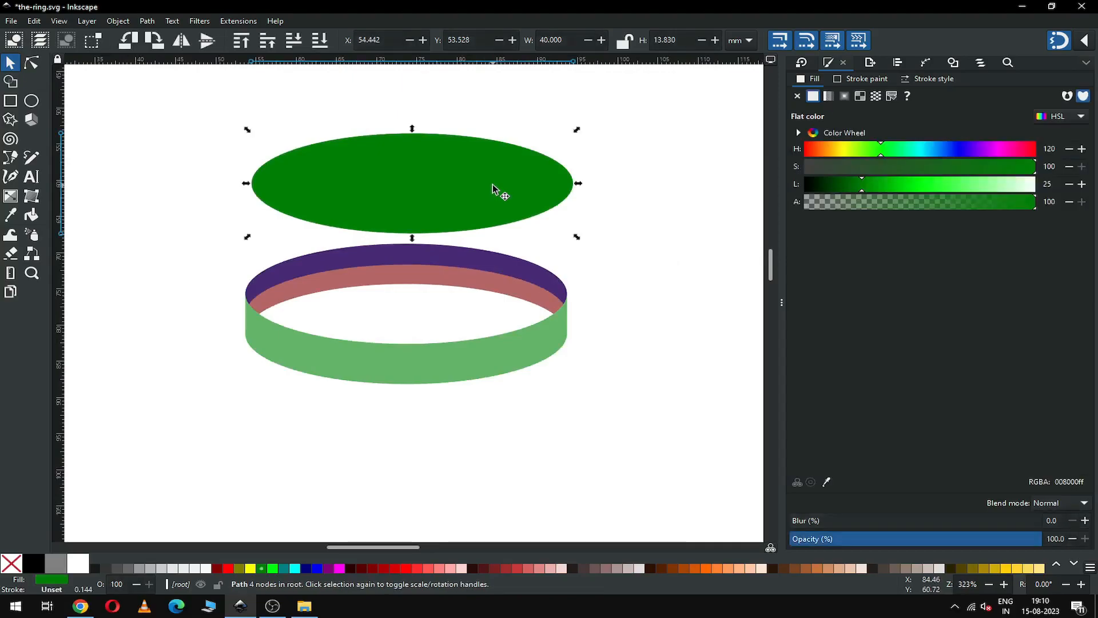
{"action": "right_click", "coordinate": [492, 186]}
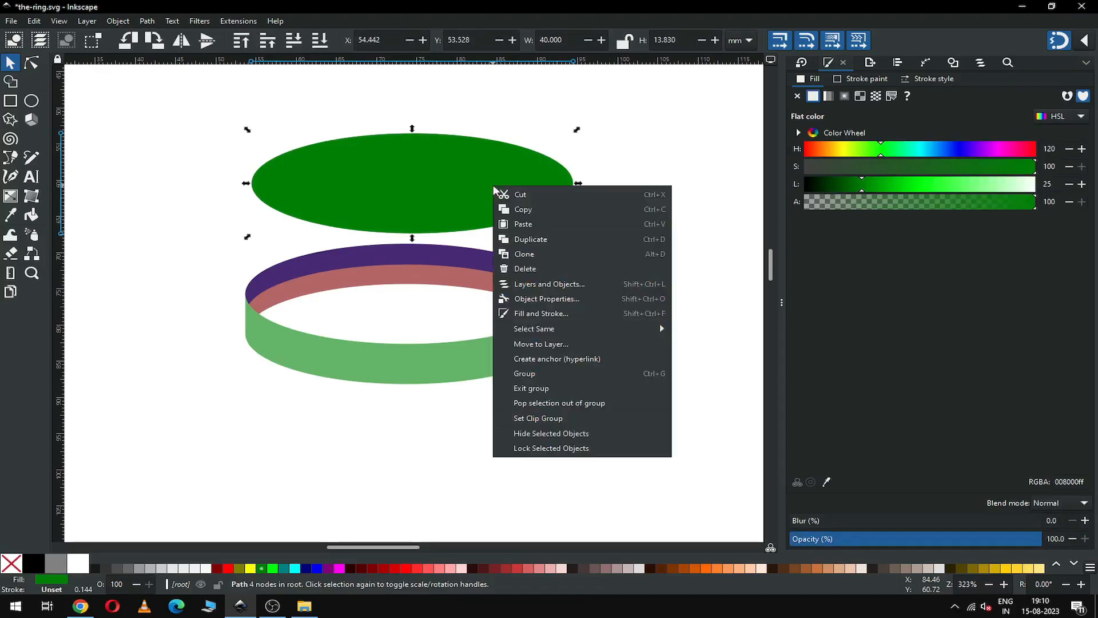
{"action": "left_click", "coordinate": [530, 240]}
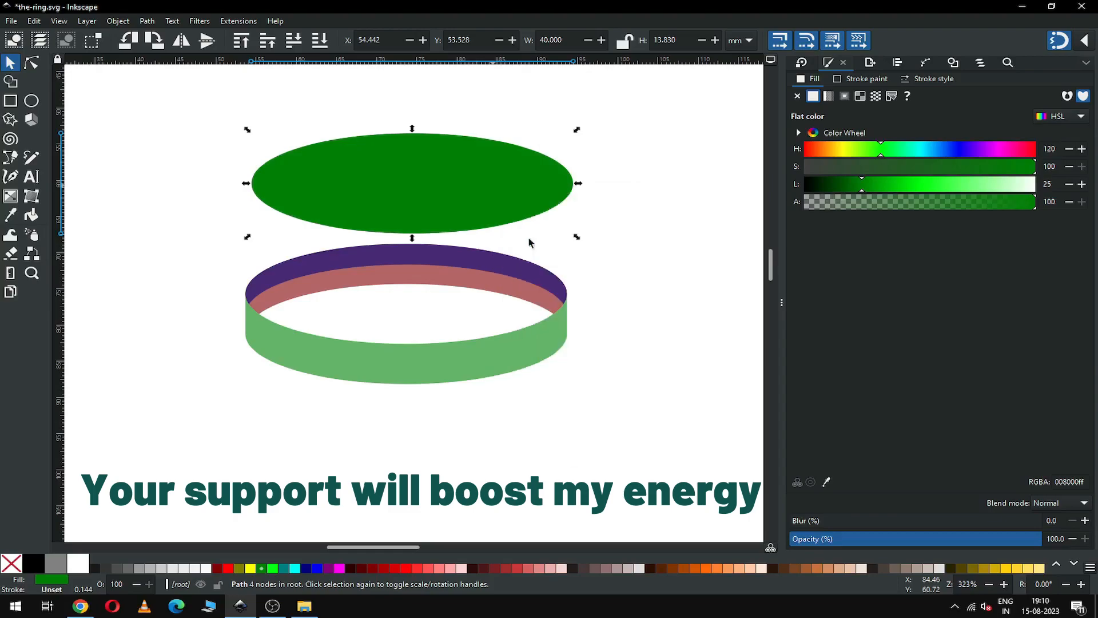
{"action": "left_click", "coordinate": [315, 570]}
- Try to scale the blue ellipse copy horizontally about its centre, and turn off snapping
{"action": "key", "text": "z"}
{"action": "left_click_drag", "start_coordinate": [253, 116], "coordinate": [627, 254]}
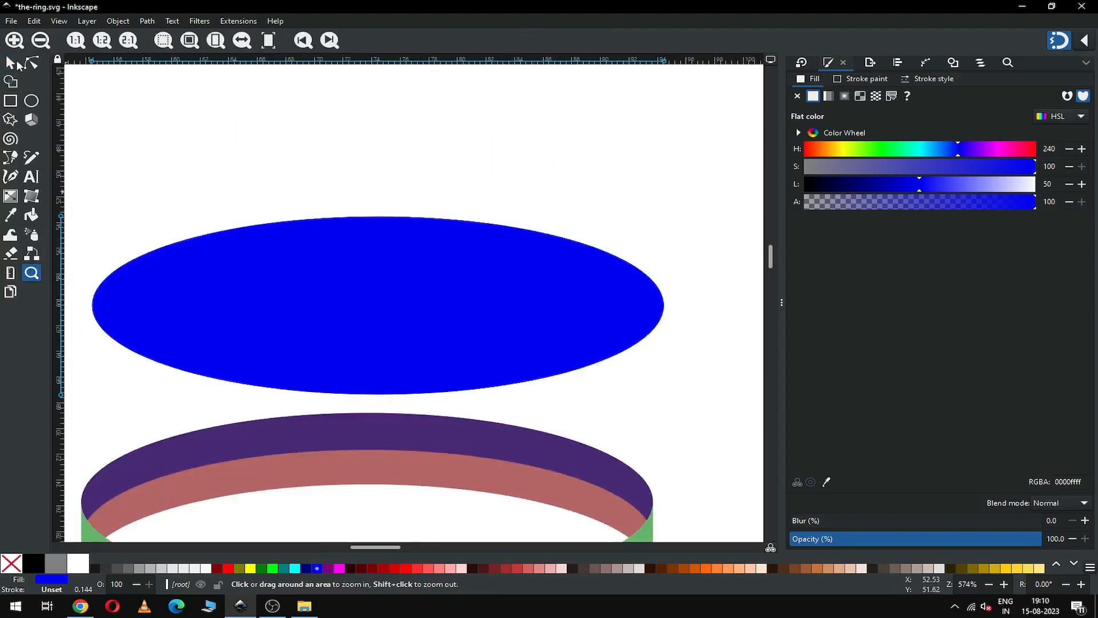
{"action": "left_click", "coordinate": [19, 65]}
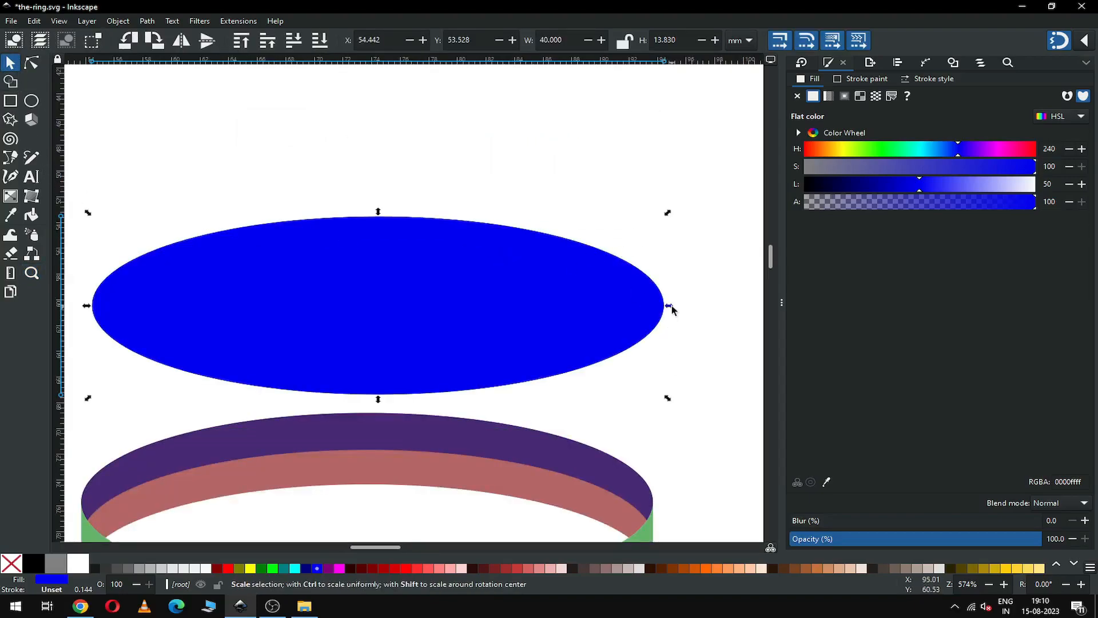
{"action": "left_click", "coordinate": [669, 305]}
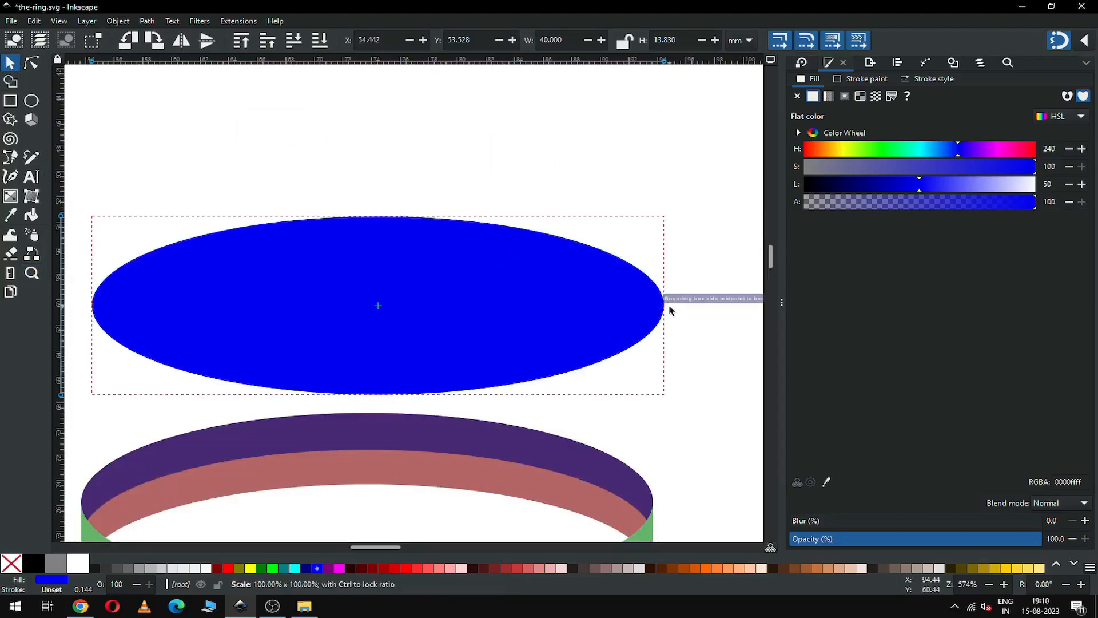
{"action": "left_click", "coordinate": [1085, 40]}
{"action": "left_click", "coordinate": [947, 34]}
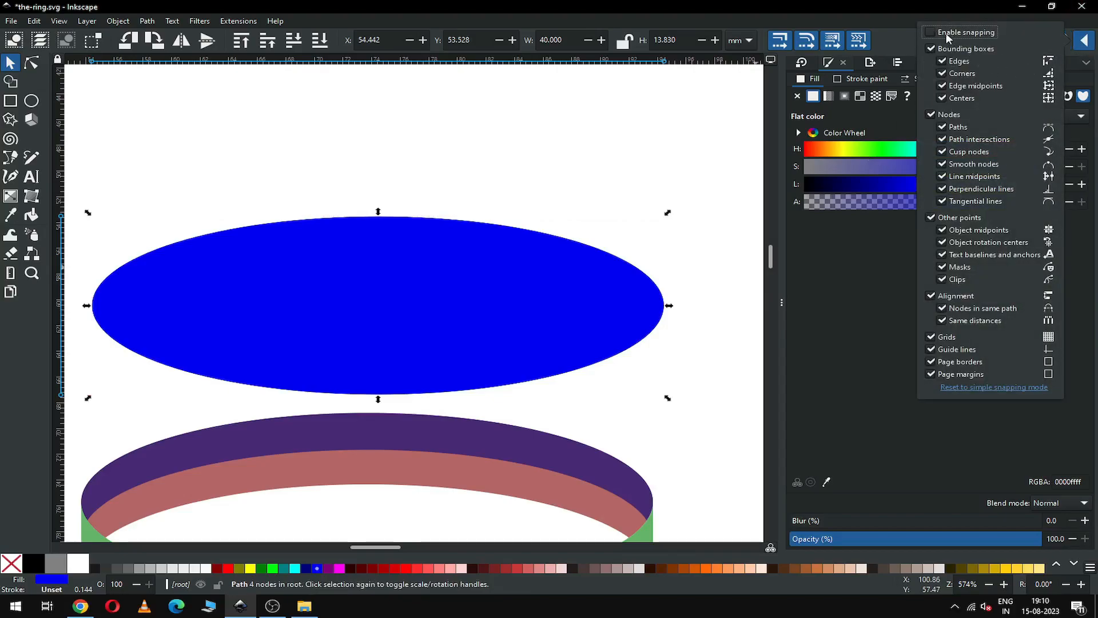
- Scale the blue ellipse about its centre to about 38.5 mm wide and 12.6 mm high
{"action": "left_click", "coordinate": [595, 178]}
{"action": "left_click_drag", "start_coordinate": [669, 305], "coordinate": [658, 312]}
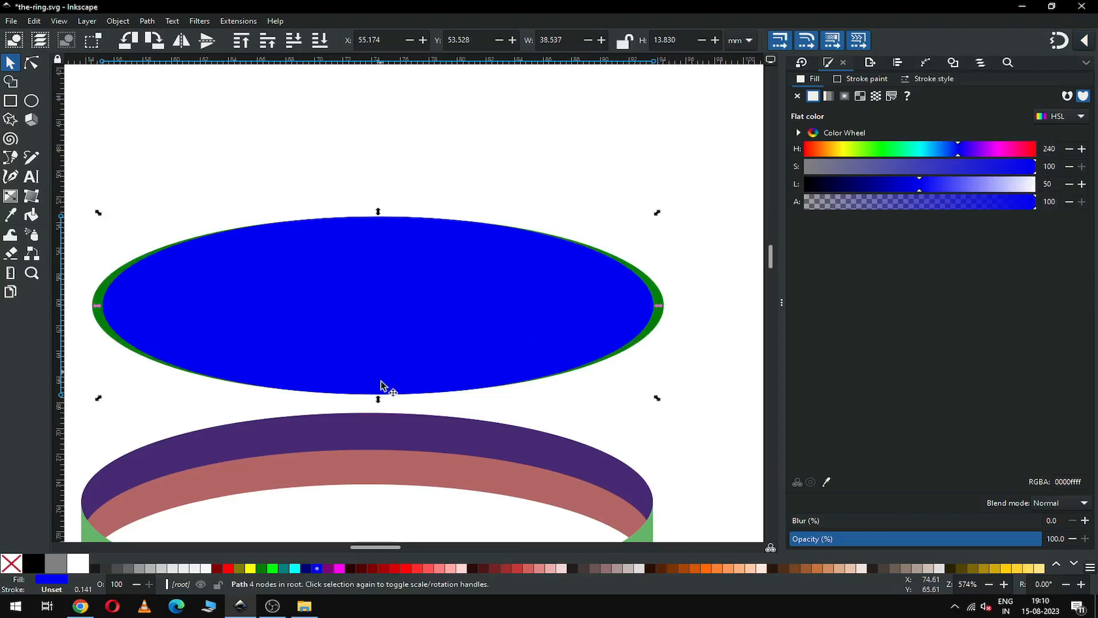
{"action": "left_click_drag", "start_coordinate": [378, 400], "coordinate": [377, 386]}
{"action": "left_click", "coordinate": [331, 196]}
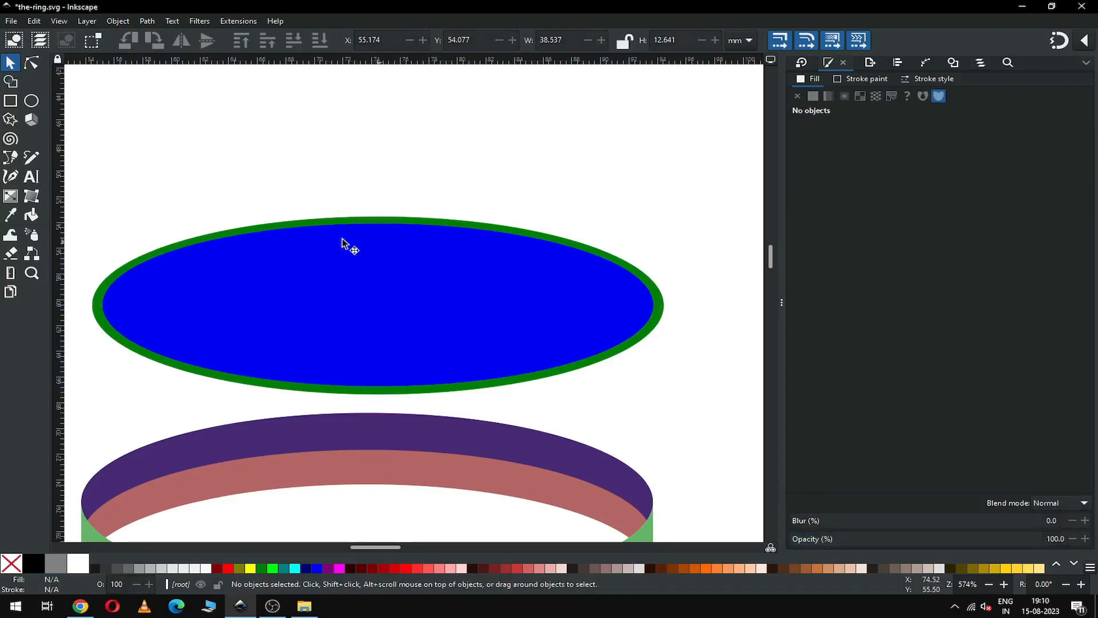
- Centre the blue and green ellipses above the ring on a common horizontal axis
{"action": "mouse_move", "coordinate": [70, 209]}
{"action": "left_mouse_down"}
{"action": "mouse_move", "coordinate": [173, 331]}
{"action": "mouse_move", "coordinate": [694, 407]}
{"action": "left_mouse_up"}
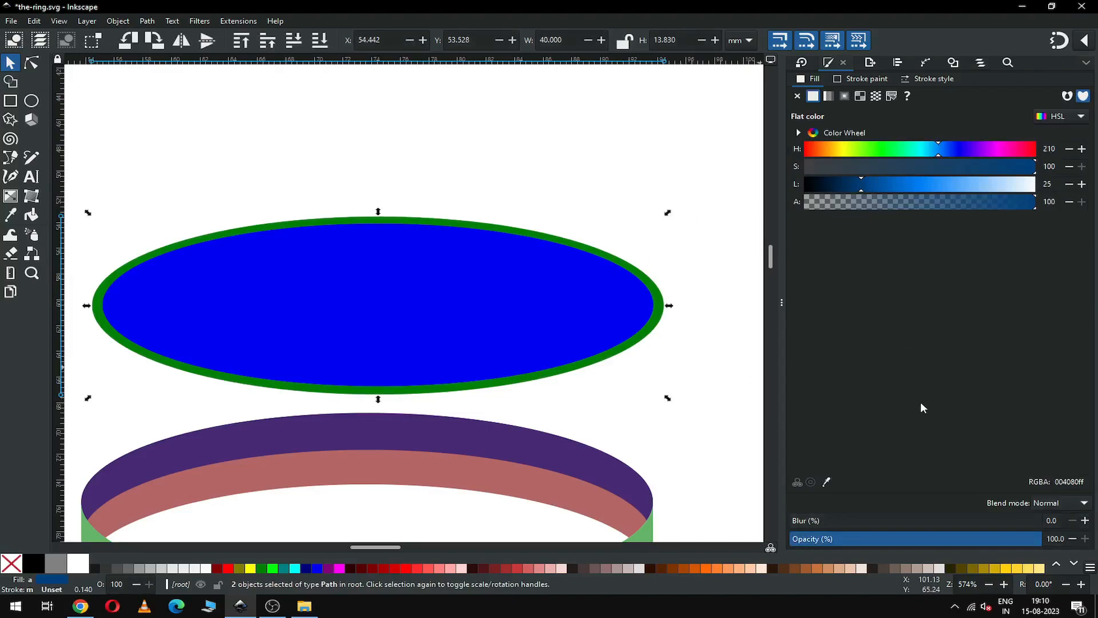
{"action": "left_click", "coordinate": [898, 62]}
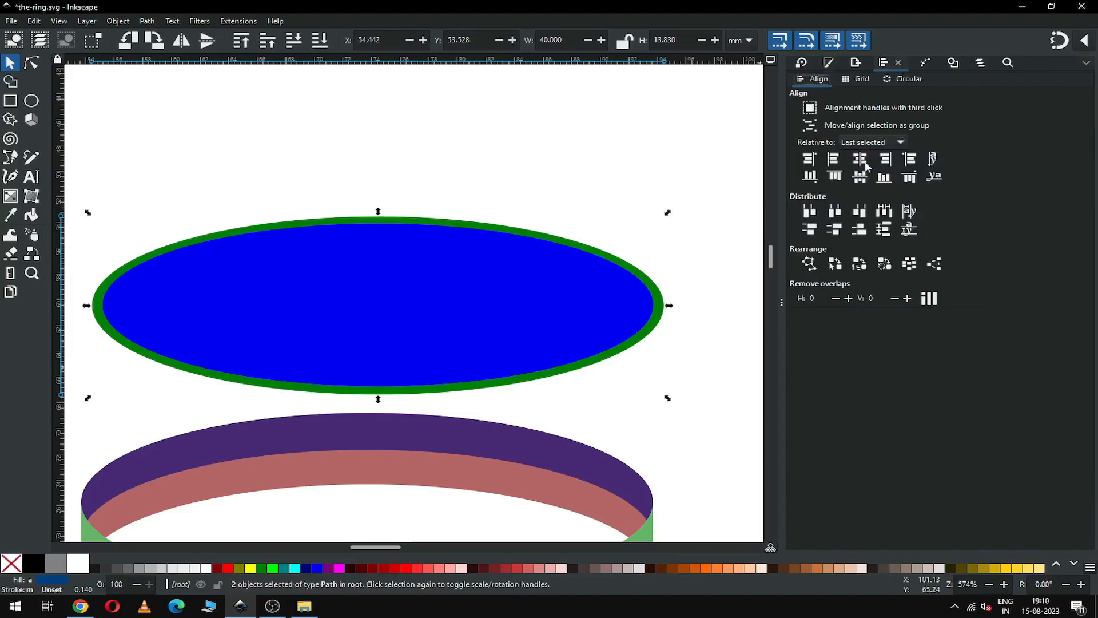
{"action": "left_click", "coordinate": [860, 179]}
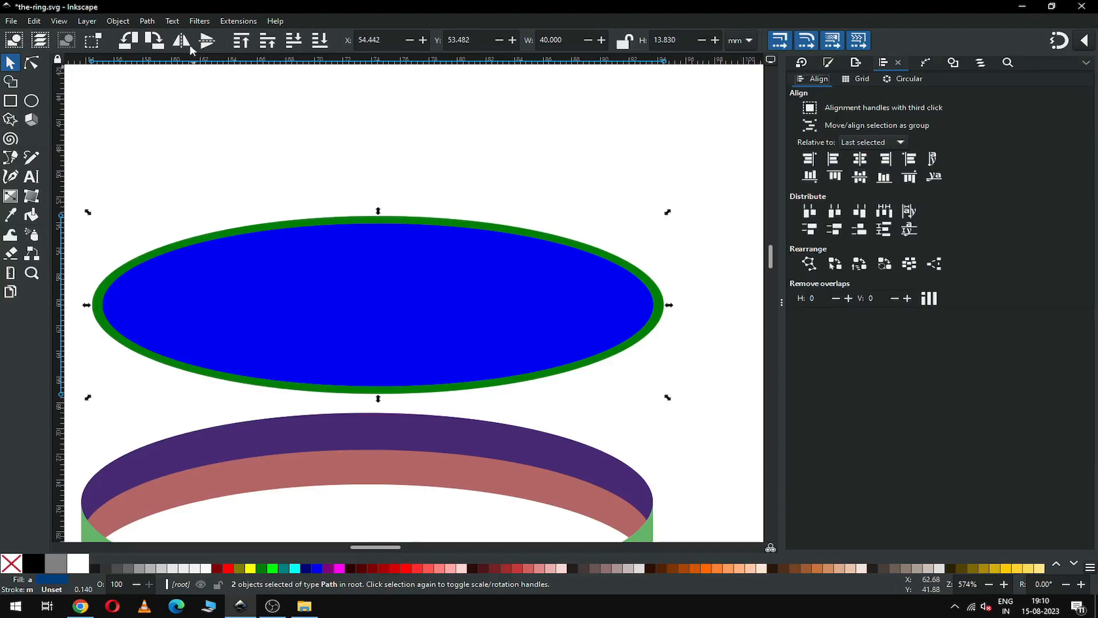
- Subtract the blue ellipse from the green ellipse with the Difference operation to leave a thin green rim
{"action": "left_click", "coordinate": [148, 23]}
{"action": "left_click", "coordinate": [171, 96]}
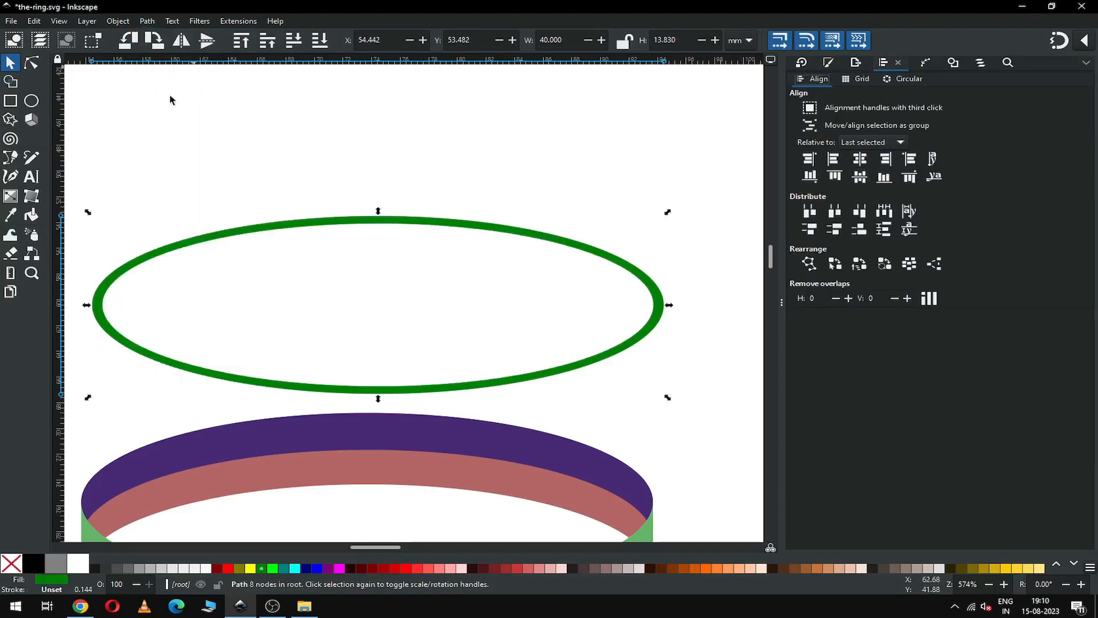
{"action": "left_click", "coordinate": [405, 136]}
- Turn snapping back on and move the green rim onto the ring's upper edge, at about X 53.7 mm, Y 68.8 mm
{"action": "left_click", "coordinate": [779, 304]}
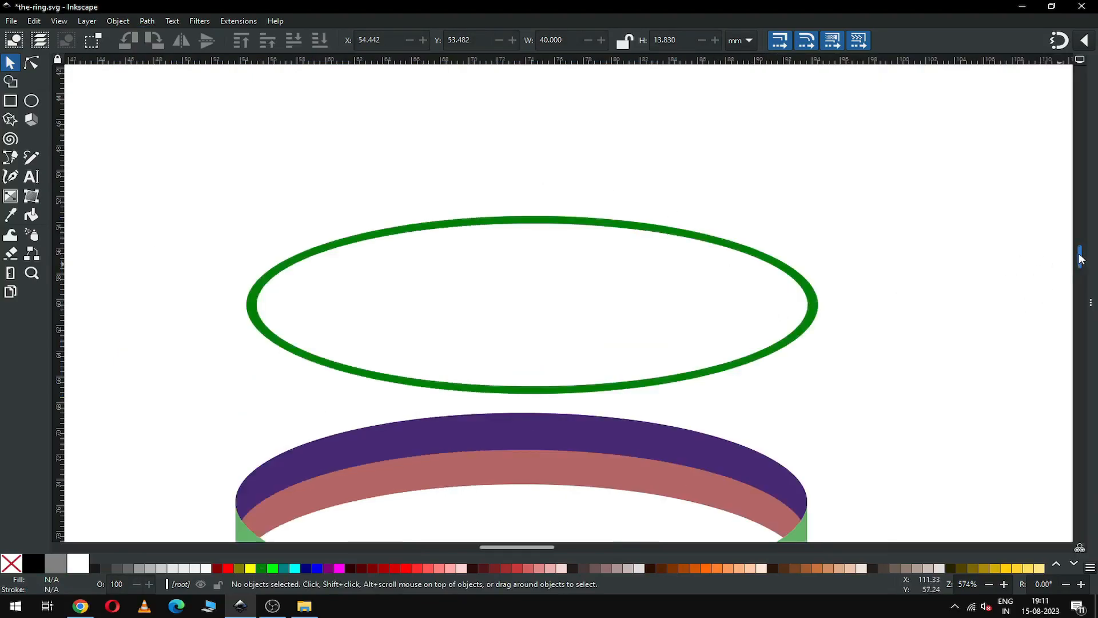
{"action": "left_click_drag", "start_coordinate": [1081, 257], "coordinate": [1081, 263]}
{"action": "left_click", "coordinate": [462, 299]}
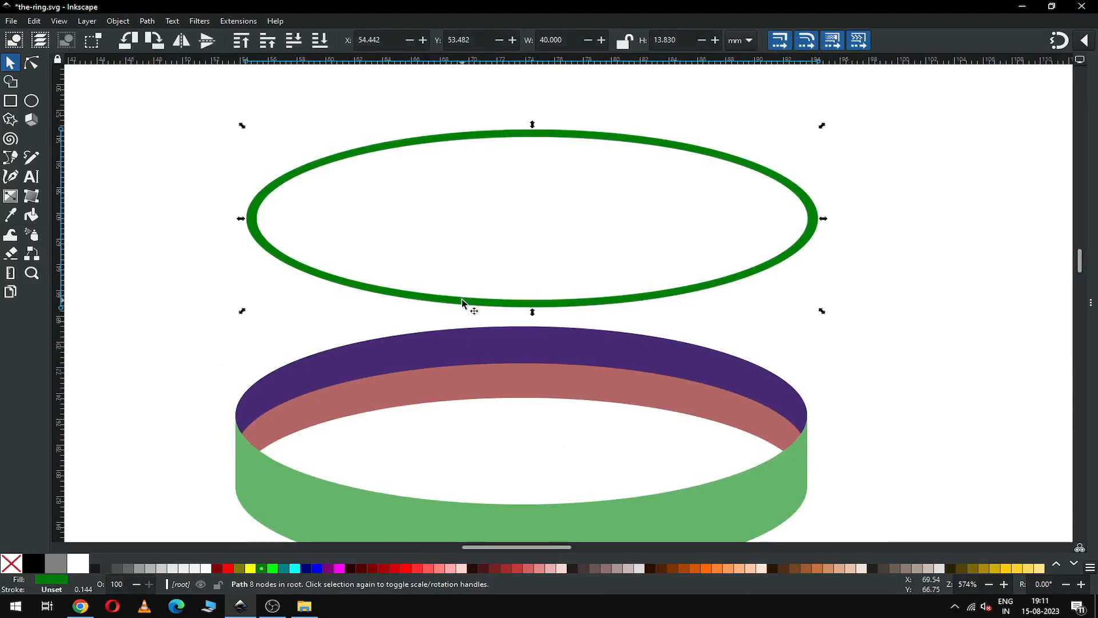
{"action": "left_click", "coordinate": [1085, 40]}
{"action": "left_click", "coordinate": [963, 33]}
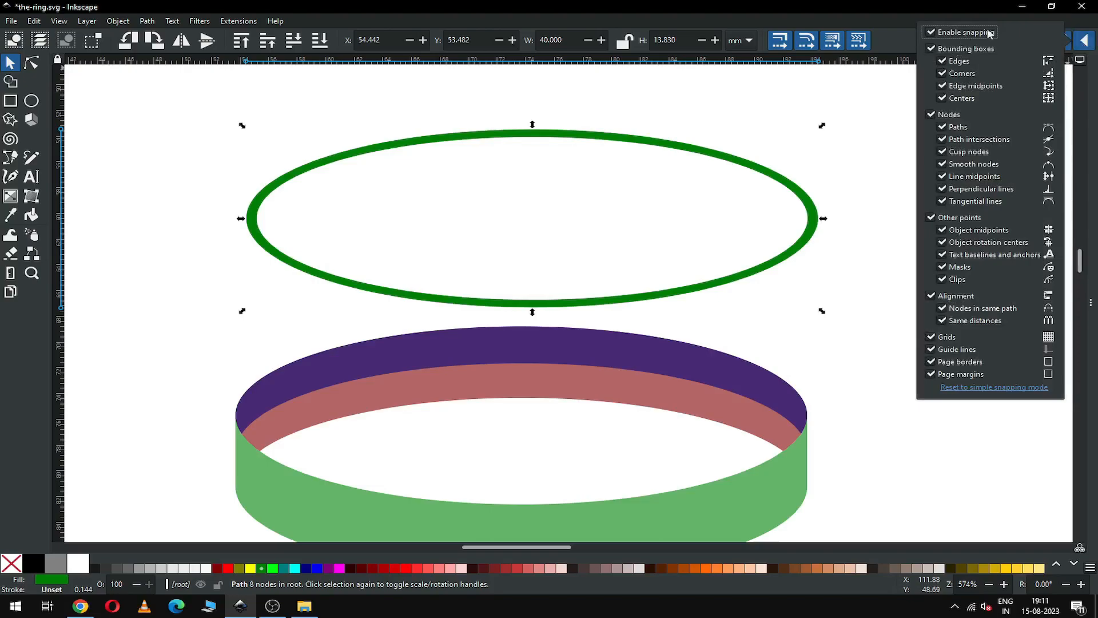
{"action": "left_click", "coordinate": [803, 149]}
{"action": "left_click_drag", "start_coordinate": [253, 236], "coordinate": [241, 427]}
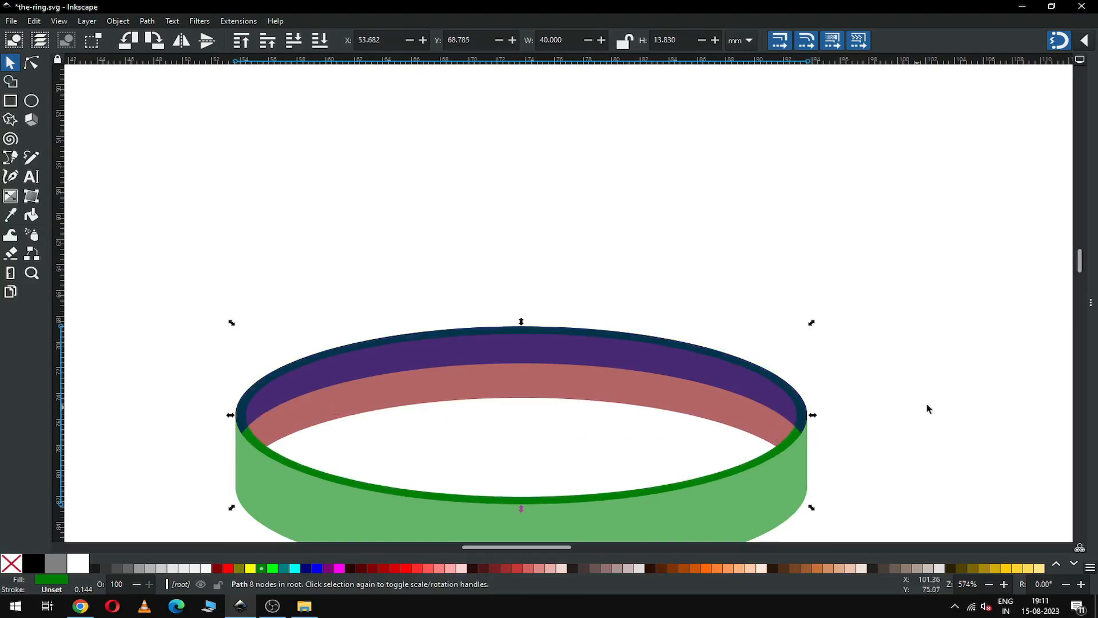
- Set the opacity of all four ring parts to 100%
{"action": "scroll", "coordinate": [1081, 270], "scroll_direction": "down", "scroll_amount": 1}
{"action": "scroll", "coordinate": [1081, 270], "scroll_direction": "down", "scroll_amount": 4}
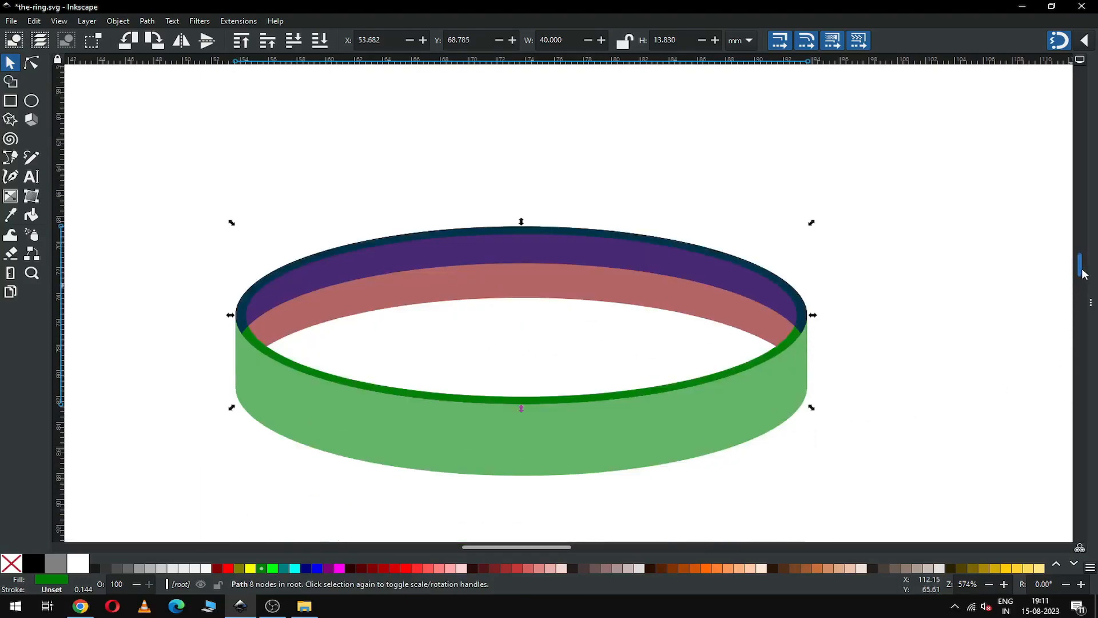
{"action": "left_click", "coordinate": [919, 224]}
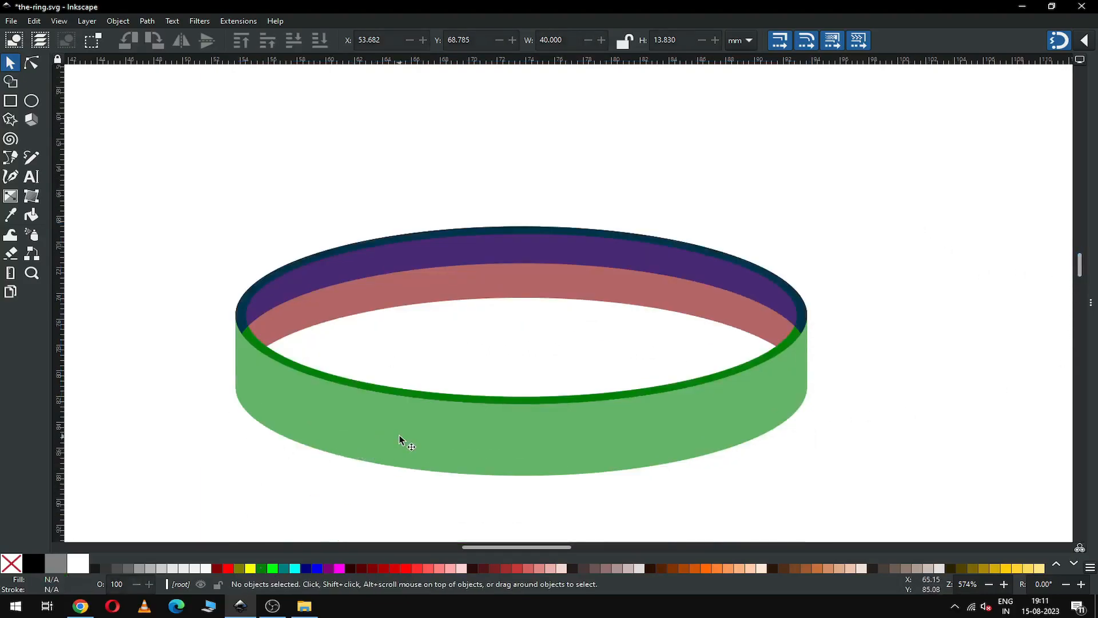
{"action": "key", "text": "minus"}
{"action": "key", "text": "minus"}
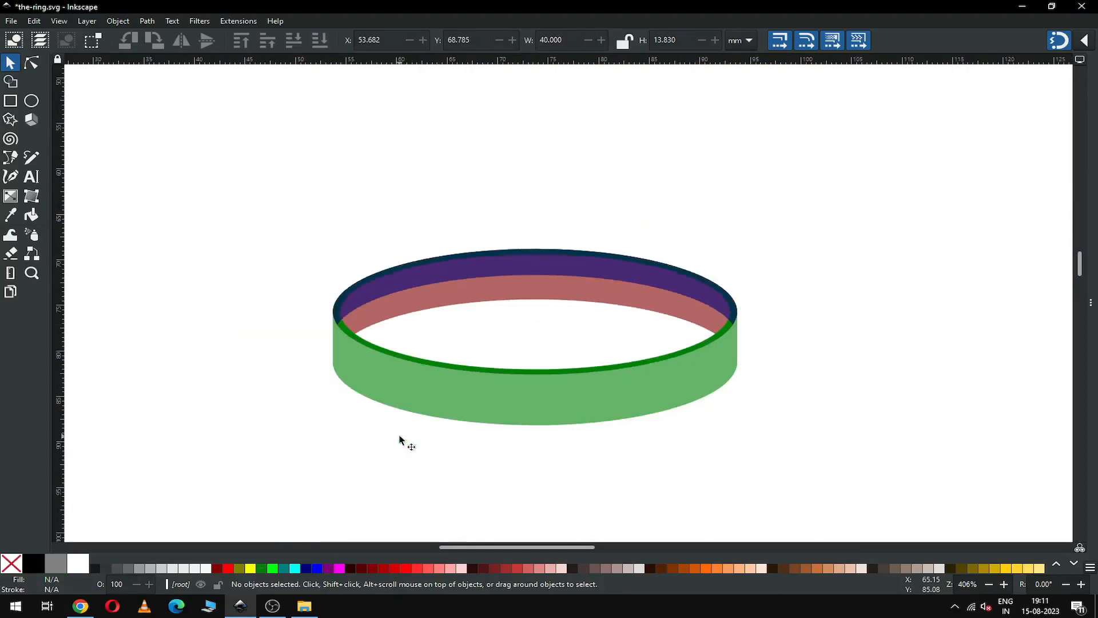
{"action": "left_click_drag", "start_coordinate": [349, 213], "coordinate": [784, 413]}
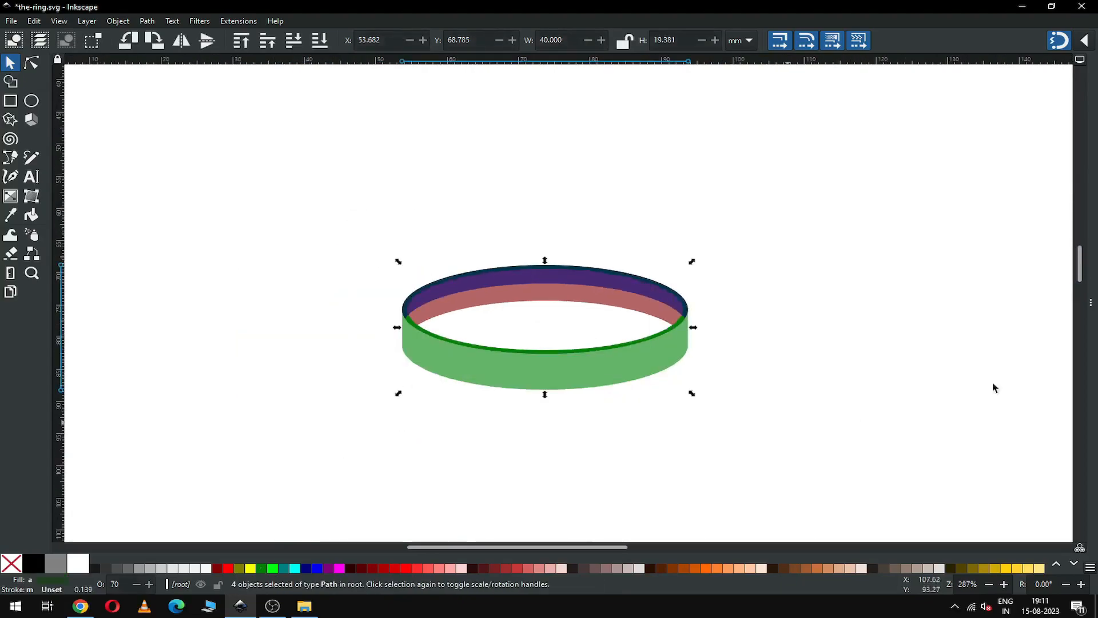
{"action": "key", "text": "ctrl+shift+a"}
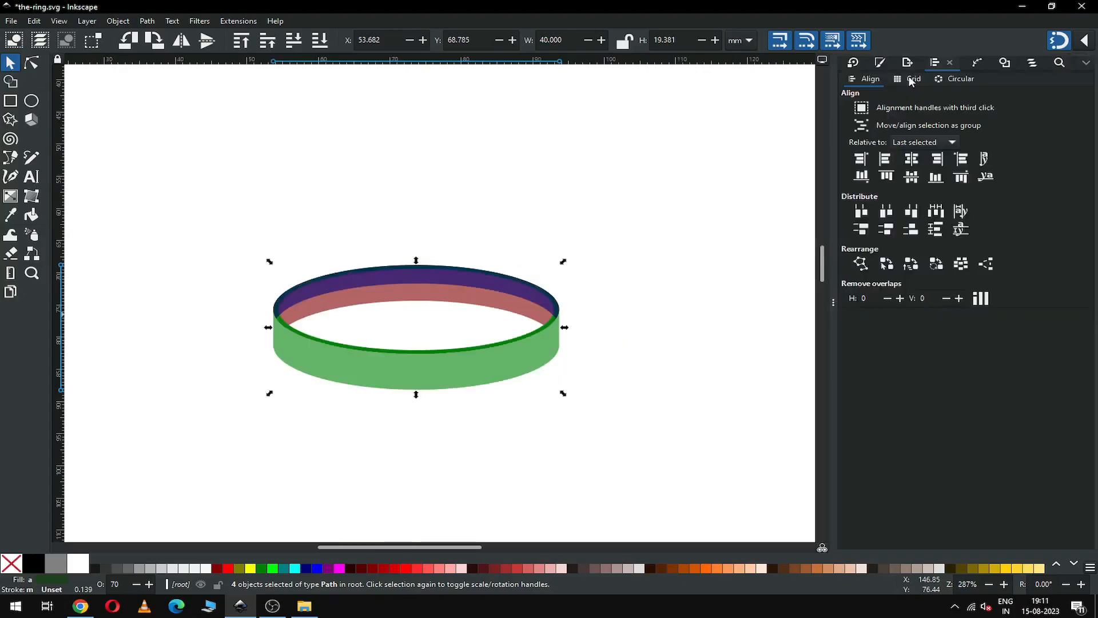
{"action": "left_click", "coordinate": [881, 63]}
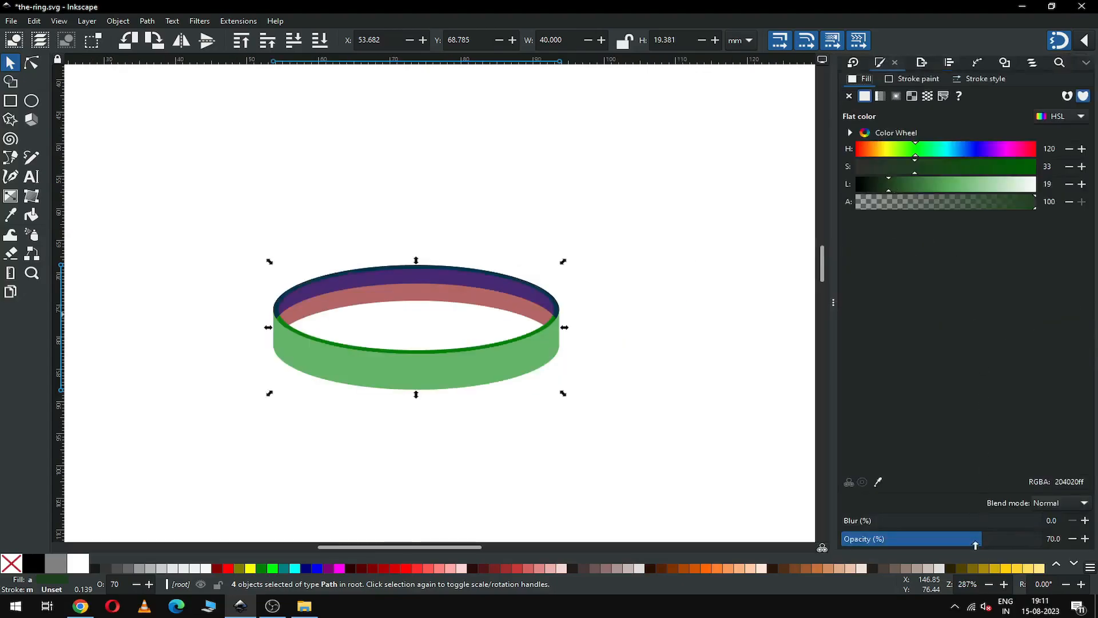
{"action": "left_click_drag", "start_coordinate": [994, 544], "coordinate": [1096, 536]}
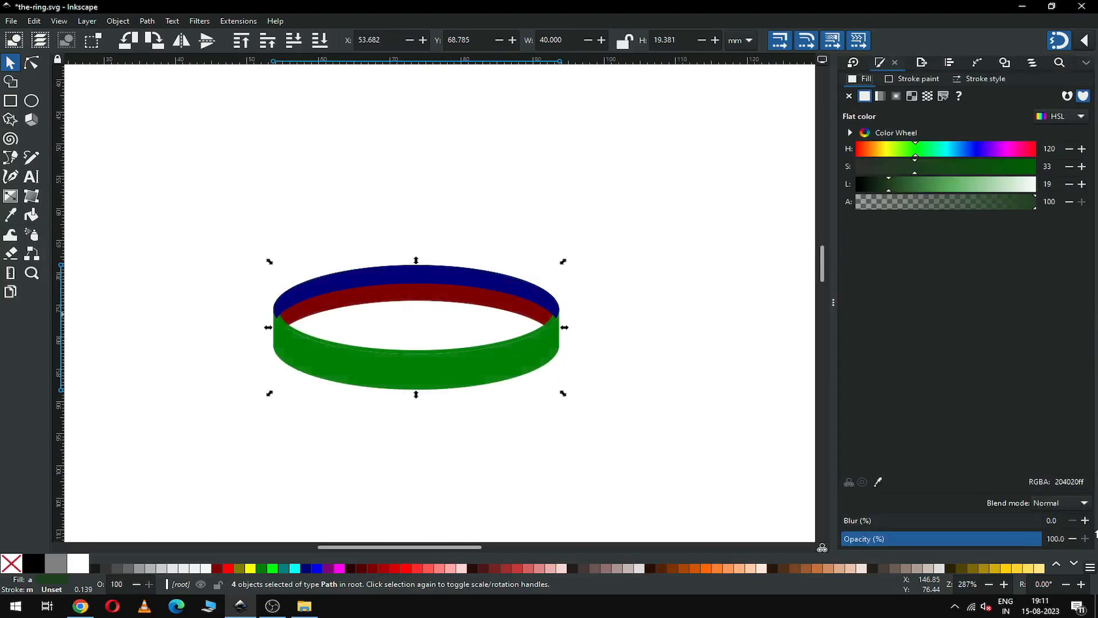
{"action": "left_click", "coordinate": [595, 360]}
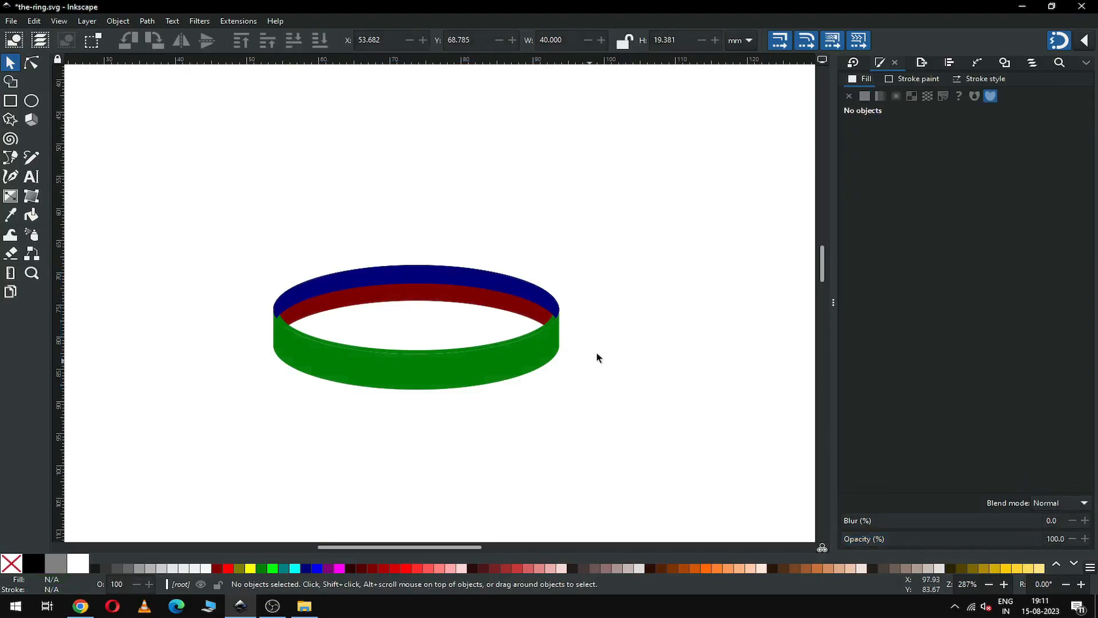
- Fill the thin elliptical rim along the ring's upper edge with Purple (#800080)
{"action": "key", "text": "z"}
{"action": "left_click_drag", "start_coordinate": [235, 238], "coordinate": [637, 432]}
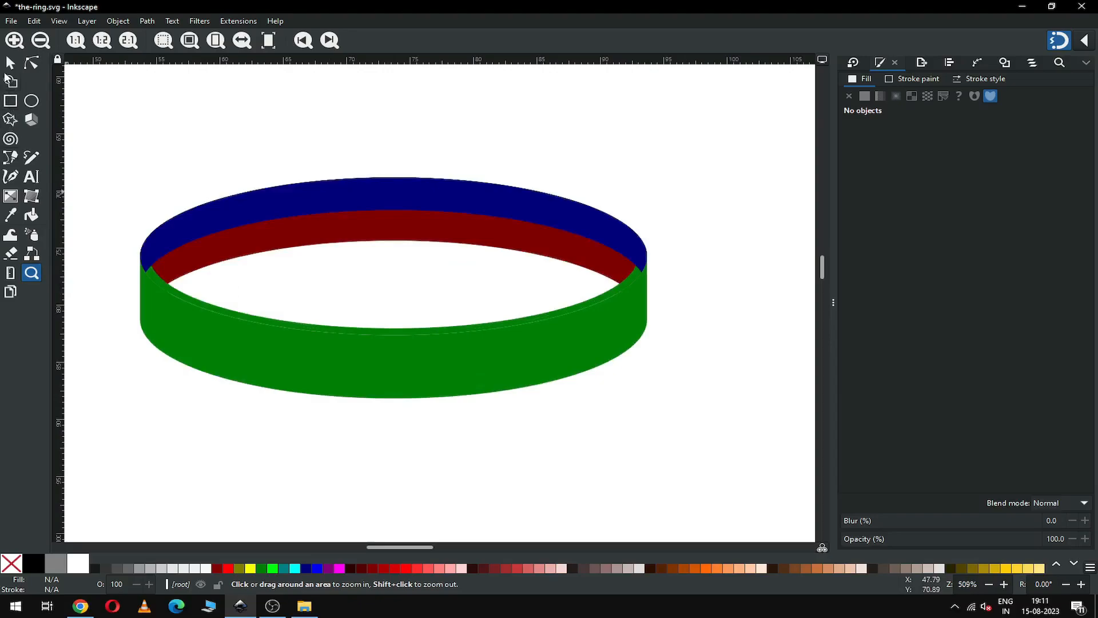
{"action": "left_click", "coordinate": [10, 65]}
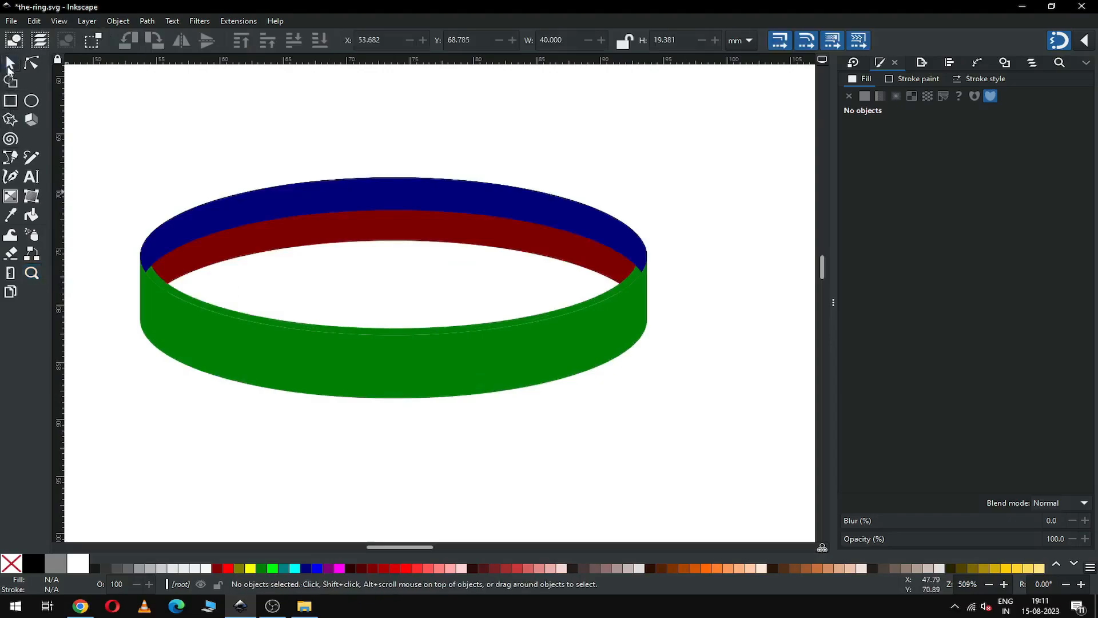
{"action": "left_click", "coordinate": [374, 333]}
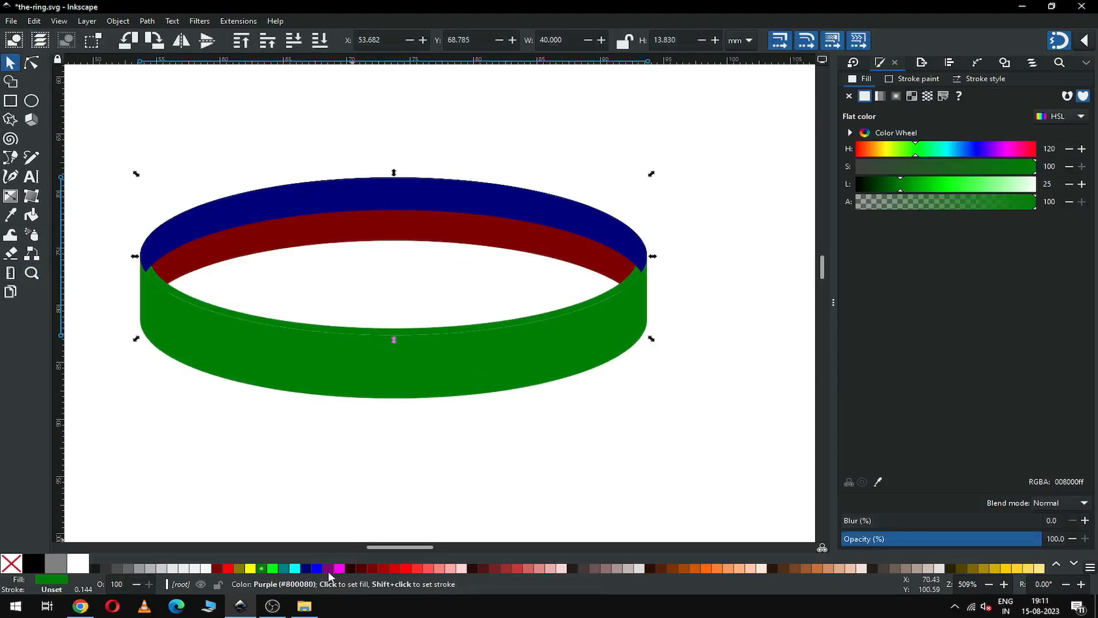
{"action": "left_click", "coordinate": [328, 569]}
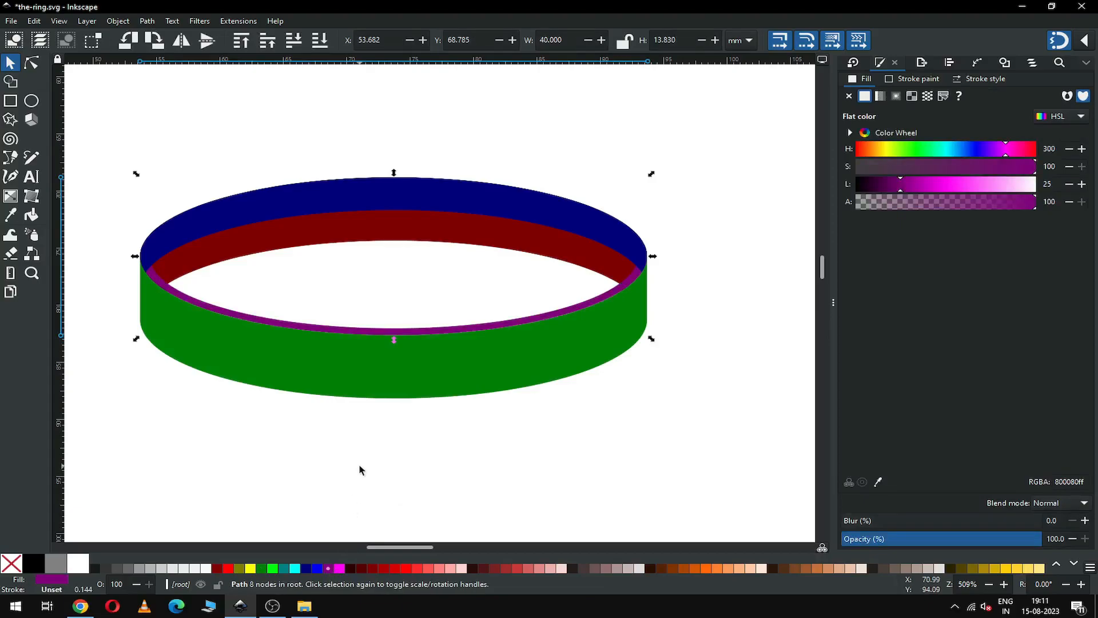
- Raise the purple rim to the top of the stacking order
{"action": "left_click", "coordinate": [118, 22]}
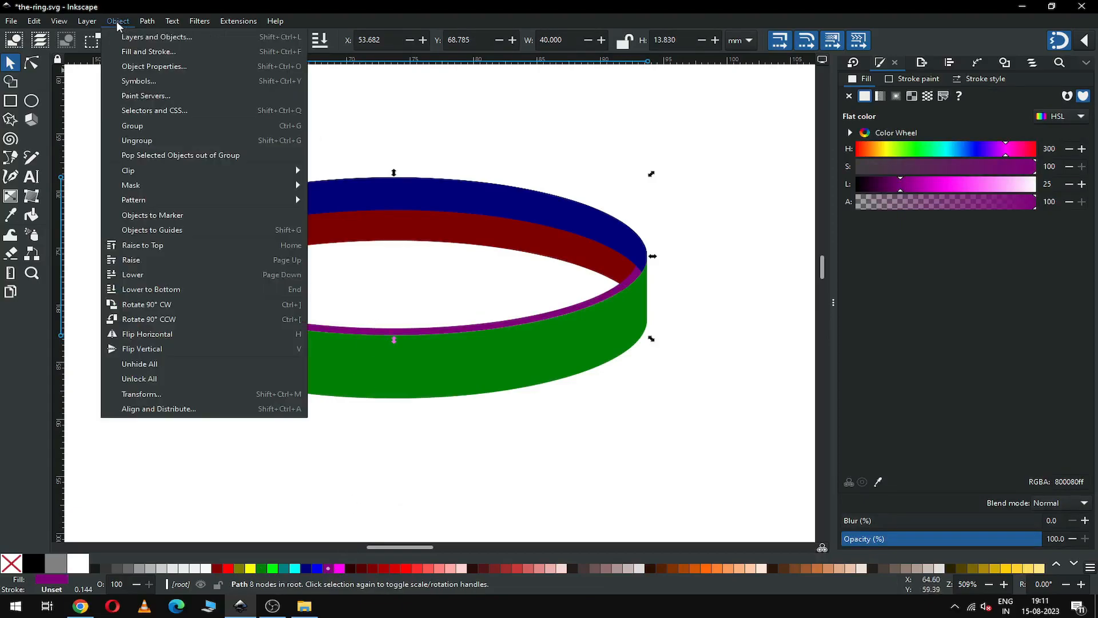
{"action": "left_click", "coordinate": [143, 245]}
{"action": "left_click", "coordinate": [262, 402]}
- Try a linear gradient and gold fills #D4AA00 and #FFDD55 on the green front band, settling on flat #AA8800
{"action": "left_click", "coordinate": [346, 380]}
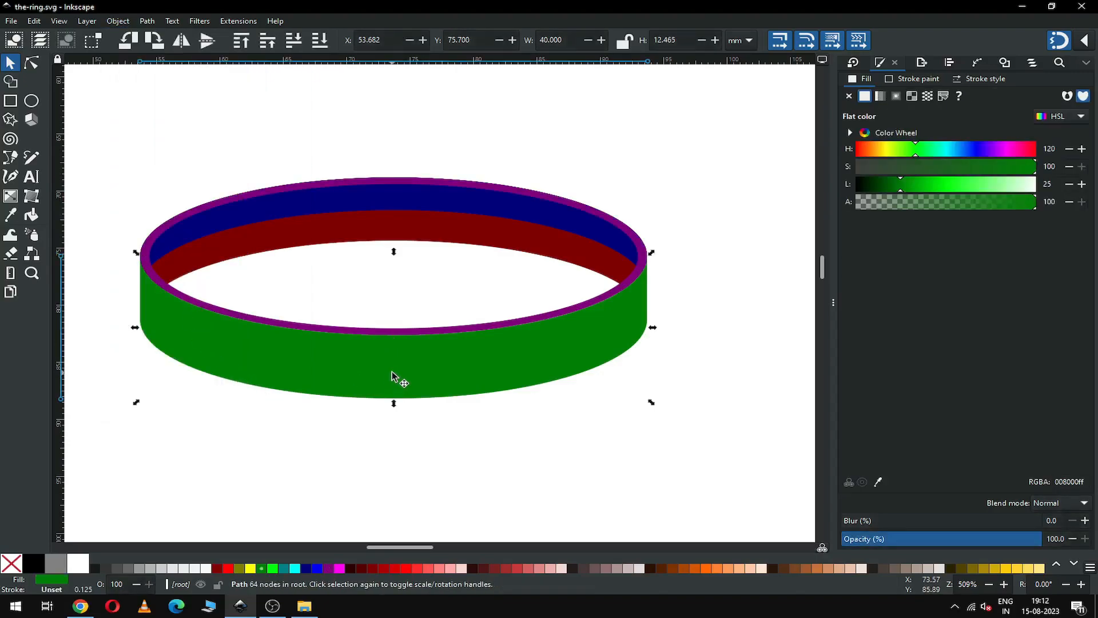
{"action": "left_click", "coordinate": [881, 96]}
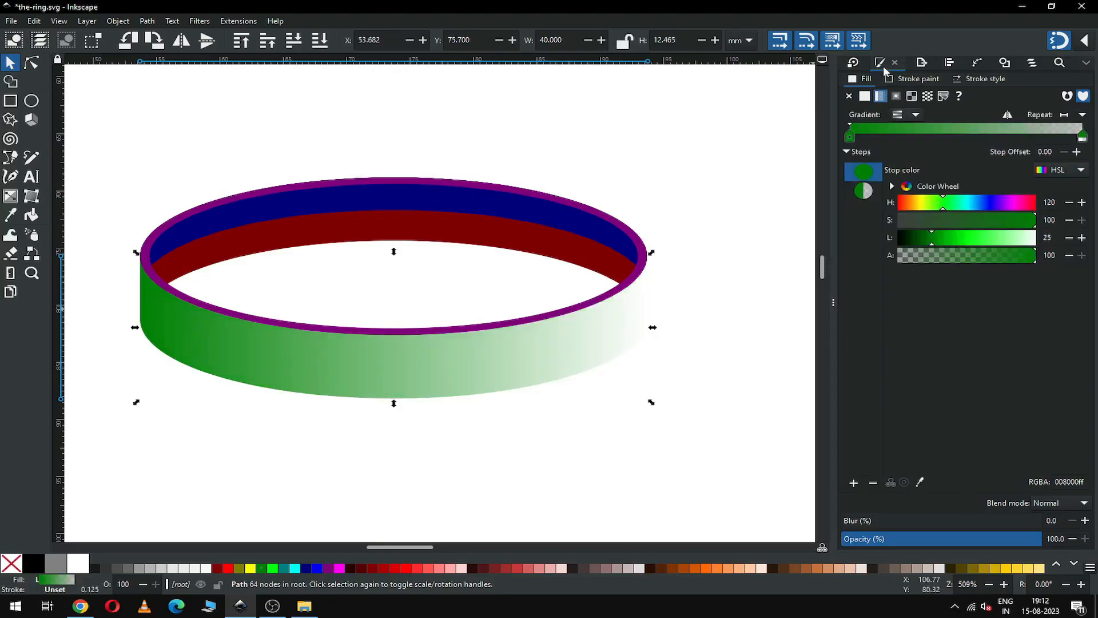
{"action": "left_click", "coordinate": [997, 568]}
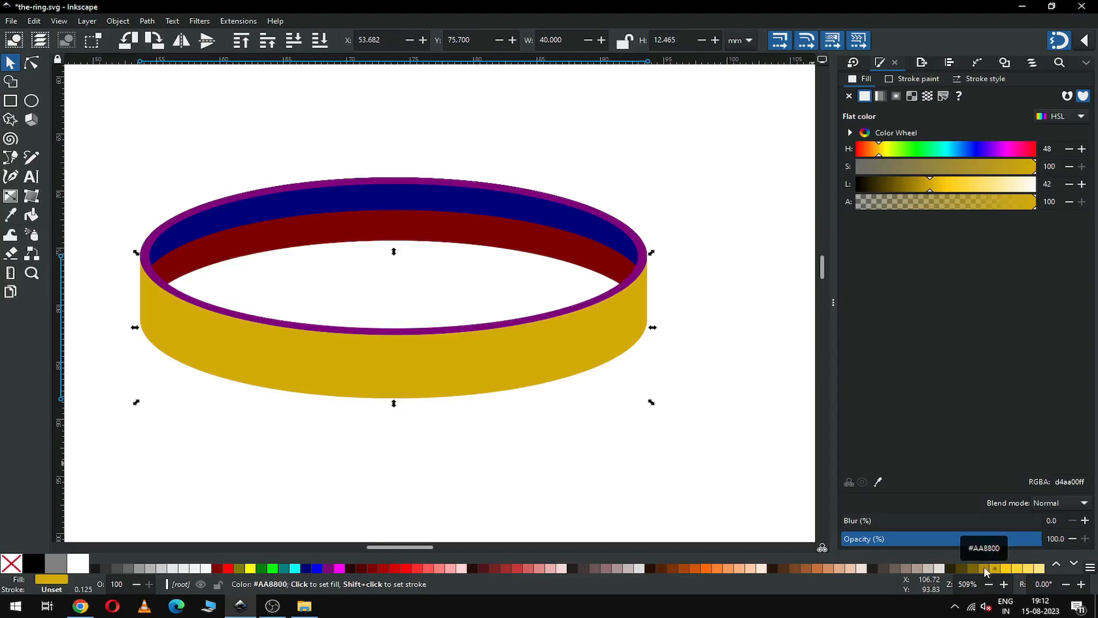
{"action": "left_click", "coordinate": [986, 568]}
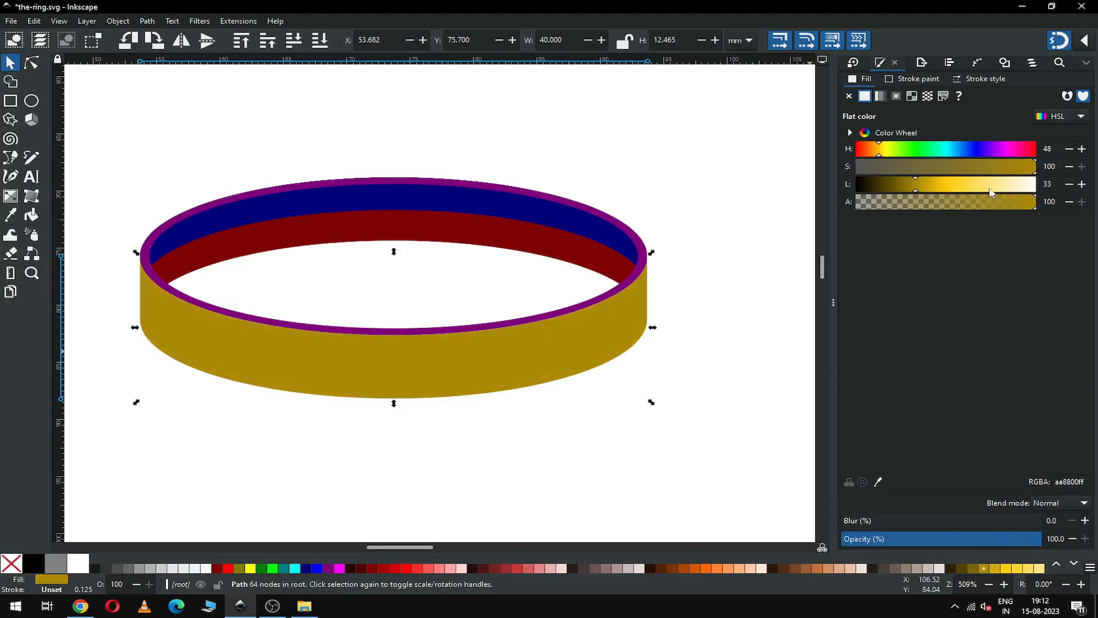
{"action": "left_click", "coordinate": [1028, 569]}
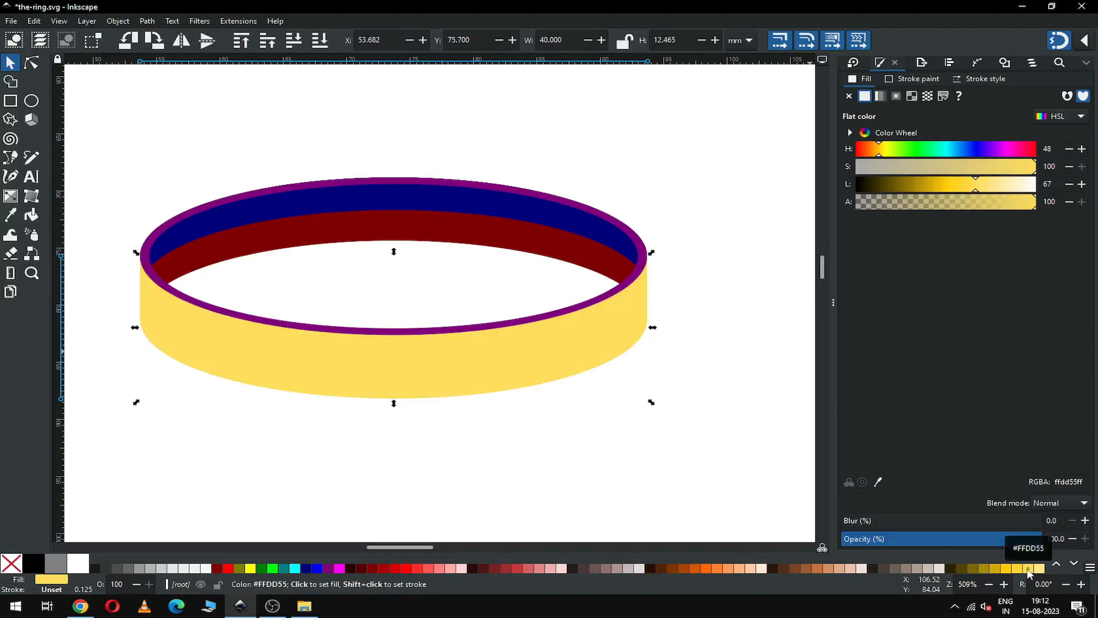
{"action": "key", "text": "ctrl+z"}
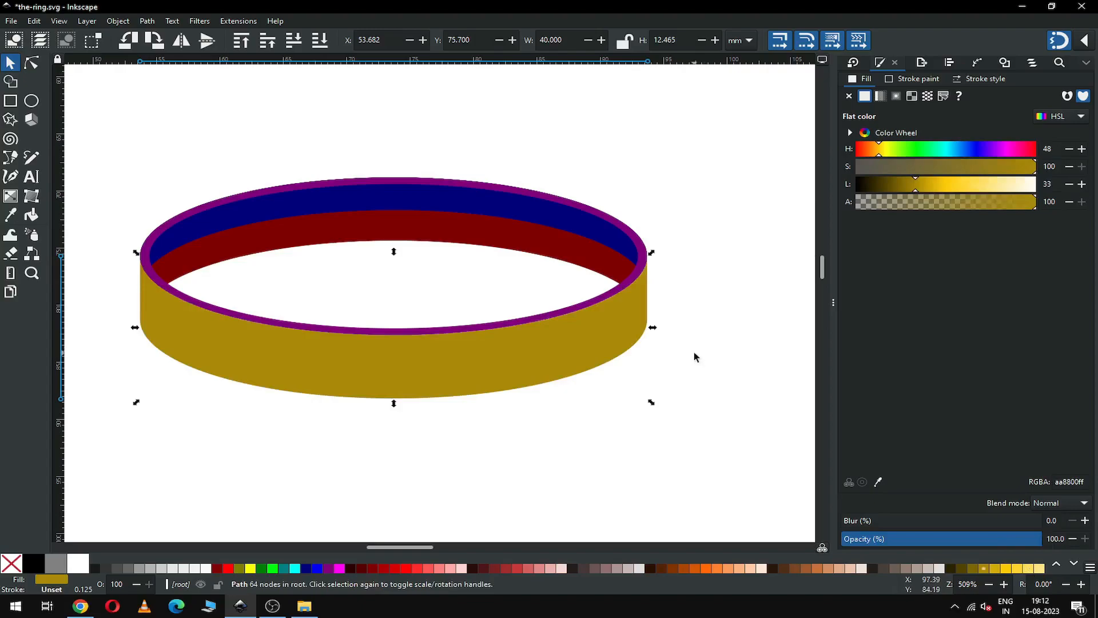
- Soften the front band's gold fill to saturation 58 and lightness 70
{"action": "left_click", "coordinate": [929, 184]}
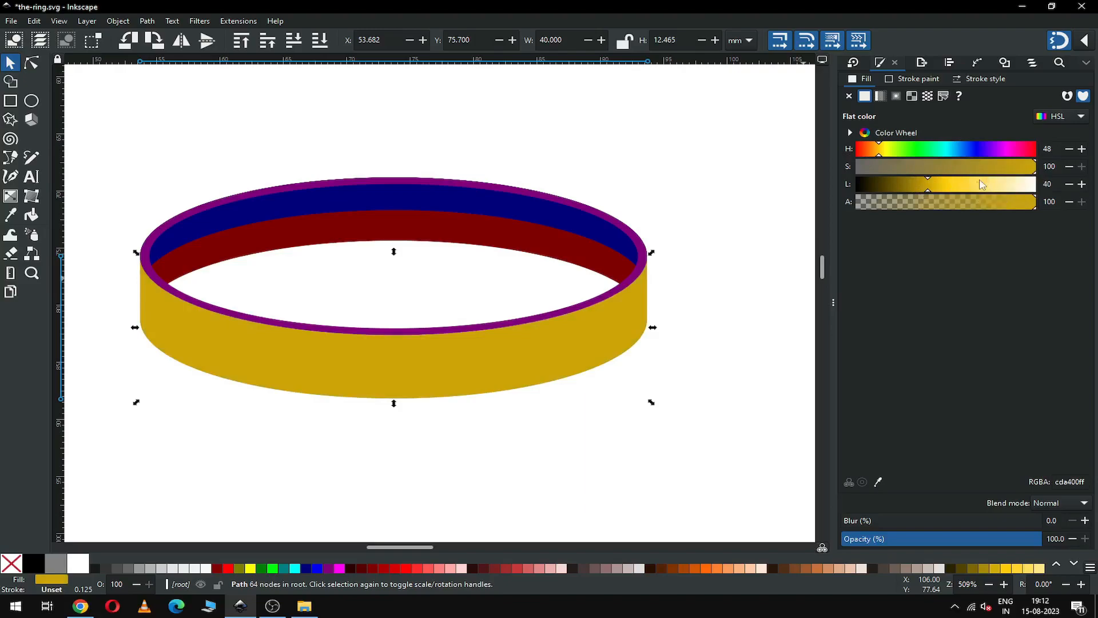
{"action": "left_click", "coordinate": [958, 184]}
{"action": "left_click", "coordinate": [1011, 172]}
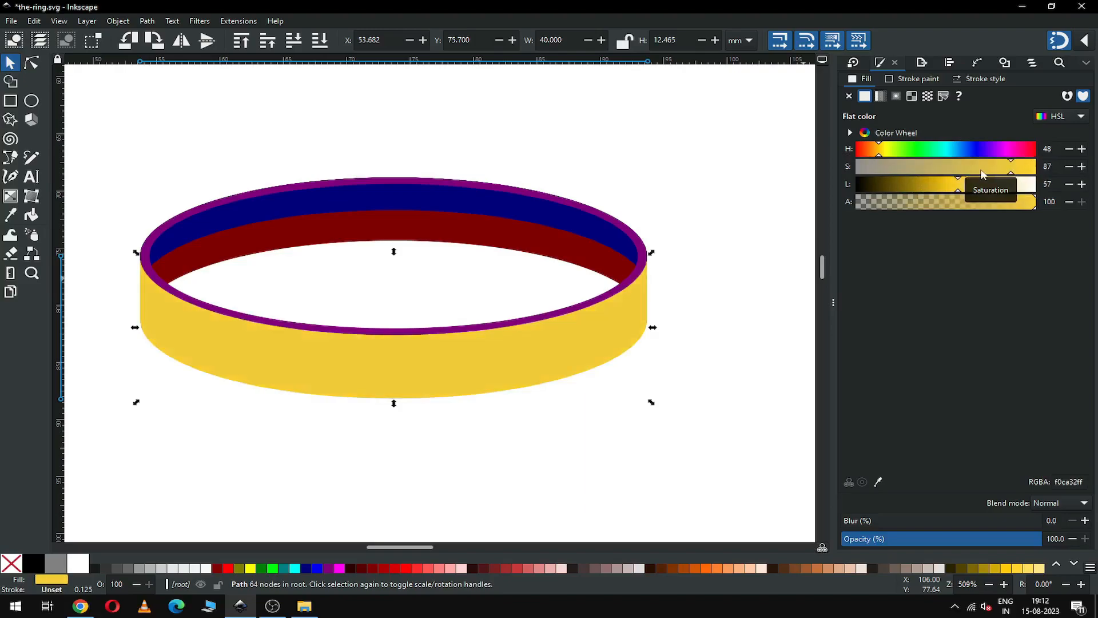
{"action": "left_click", "coordinate": [969, 173]}
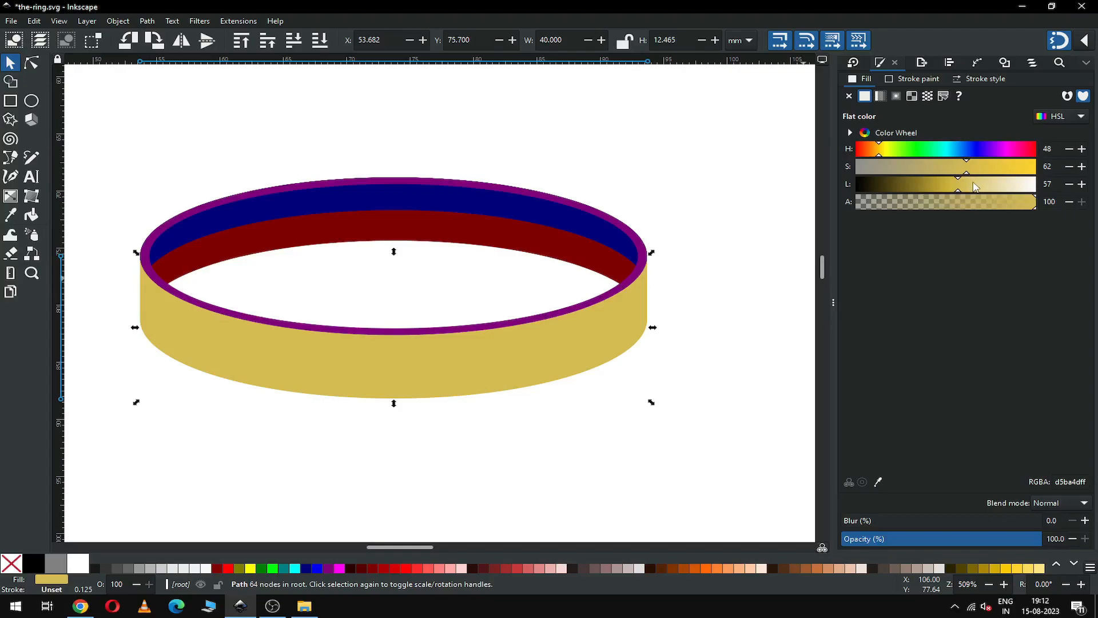
{"action": "left_click", "coordinate": [970, 185]}
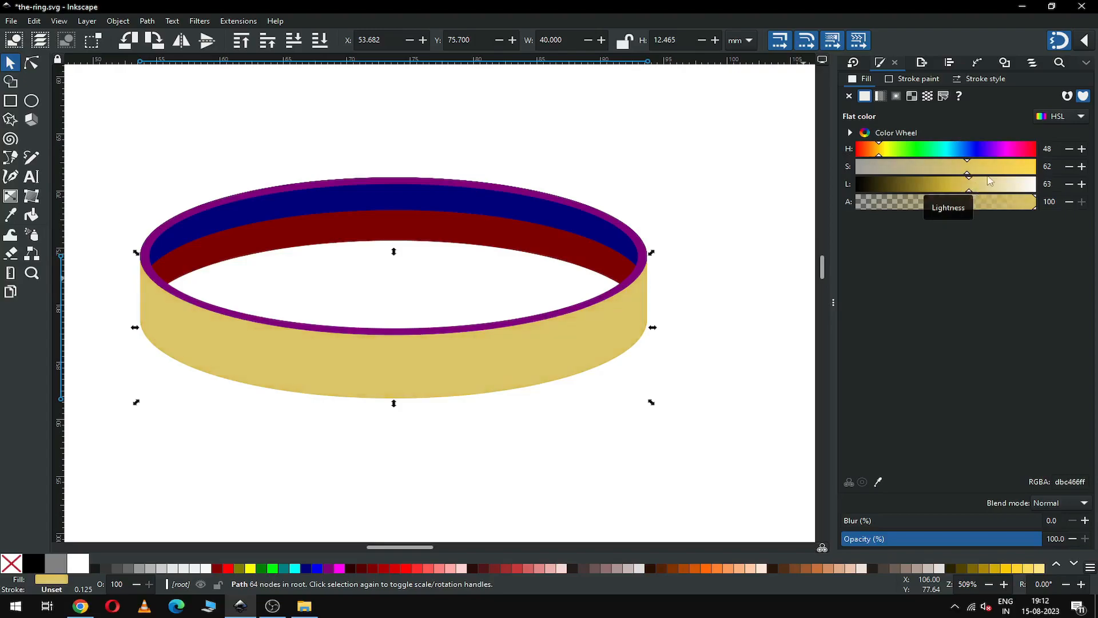
{"action": "left_click", "coordinate": [960, 169]}
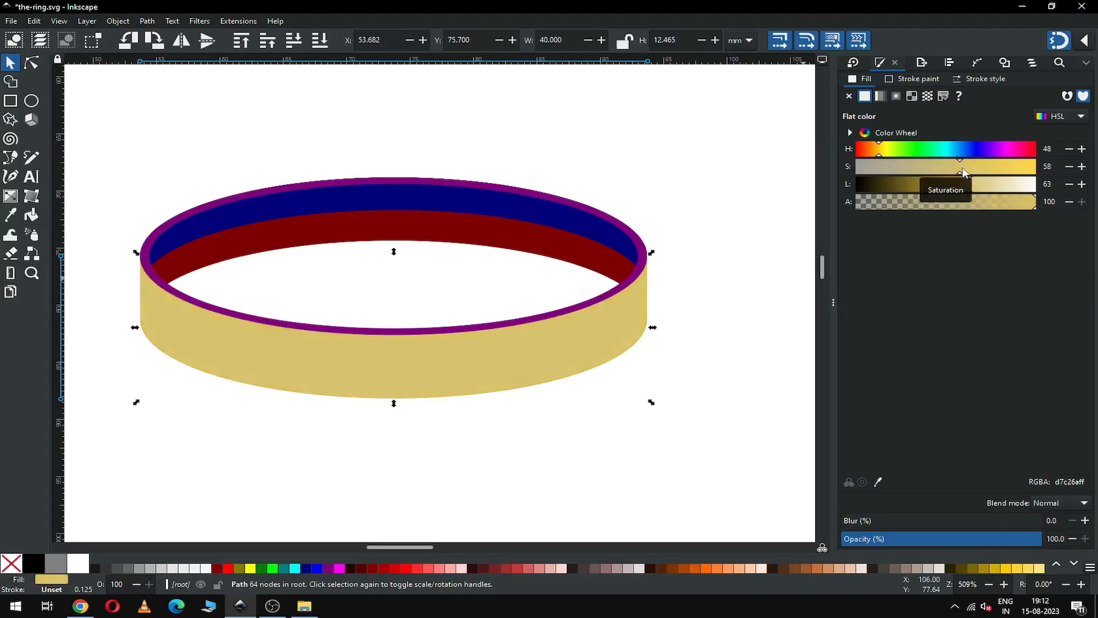
{"action": "left_click", "coordinate": [985, 187]}
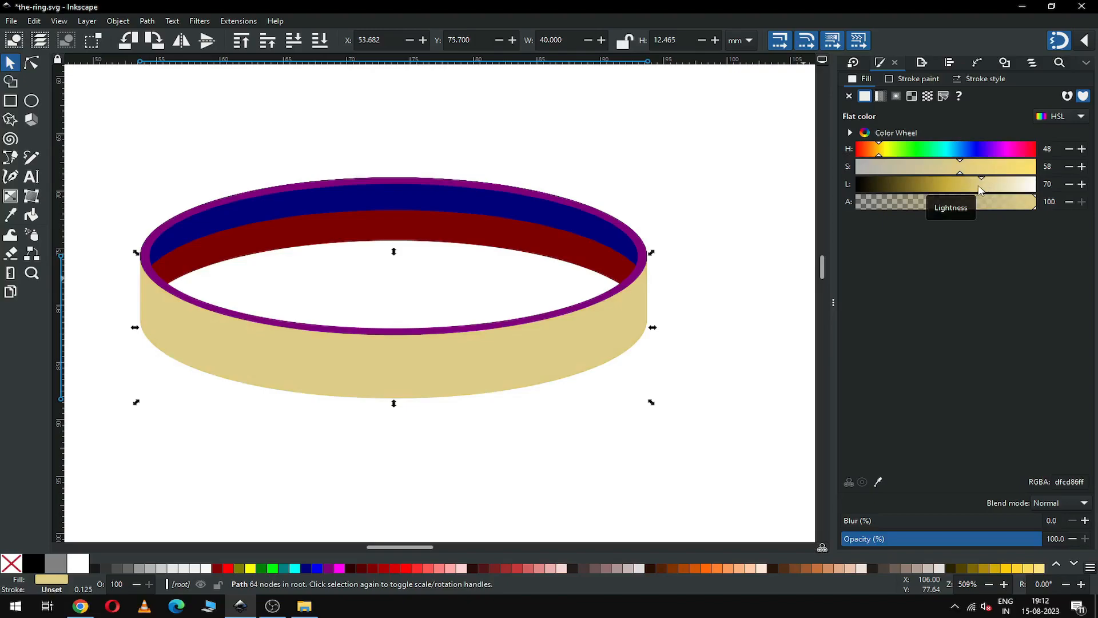
- Set the lightness of the front band's gold fill to 68
{"action": "left_click", "coordinate": [978, 188]}
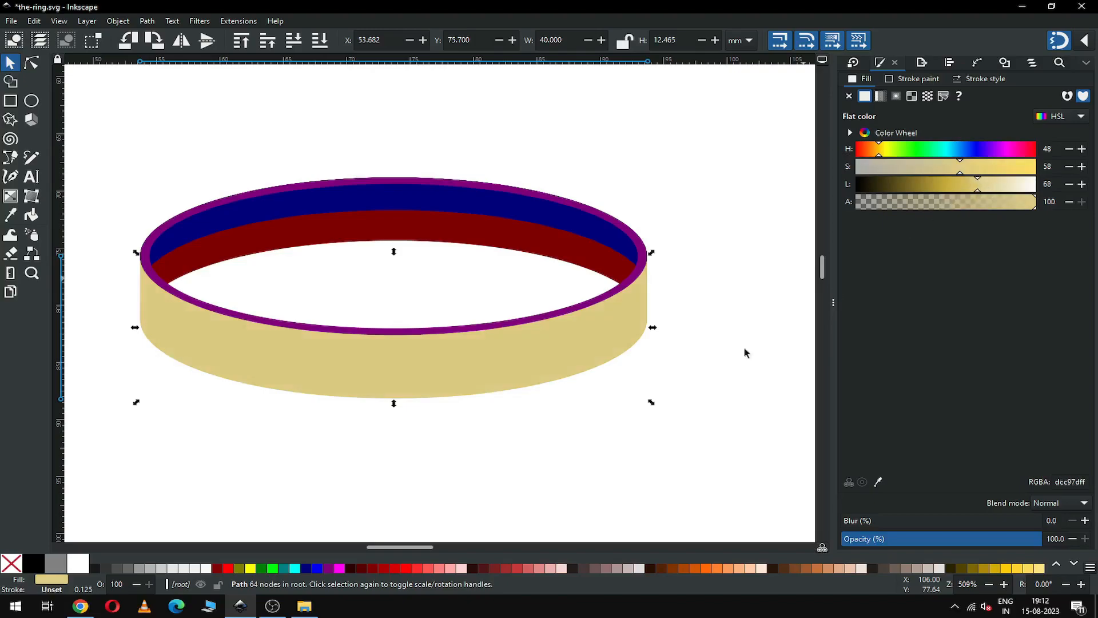
{"action": "left_click", "coordinate": [576, 435]}
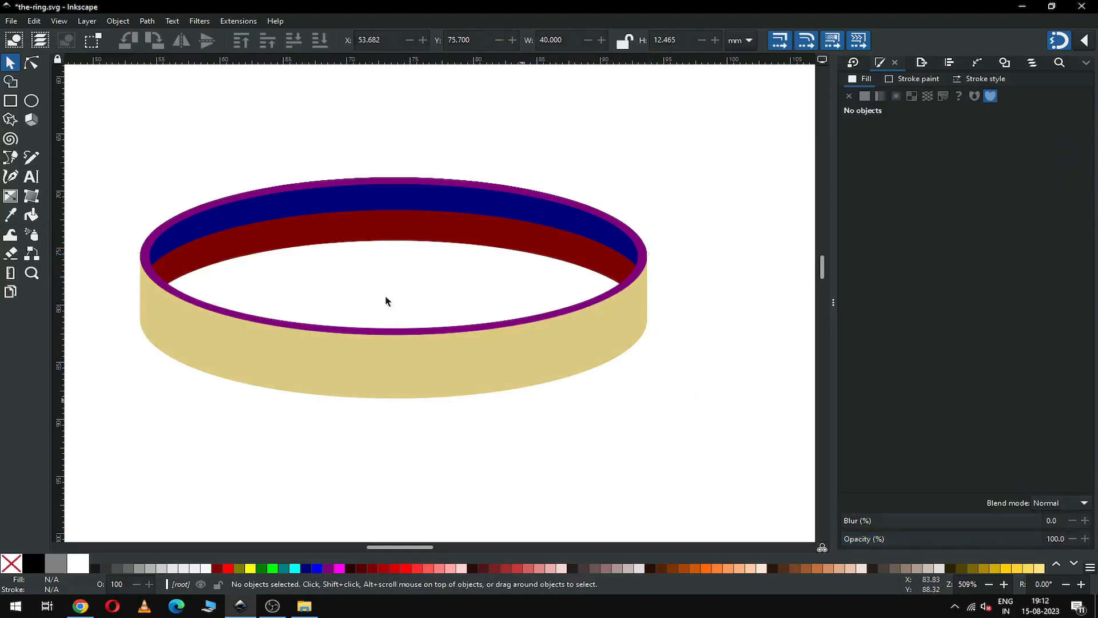
{"action": "left_click", "coordinate": [381, 331]}
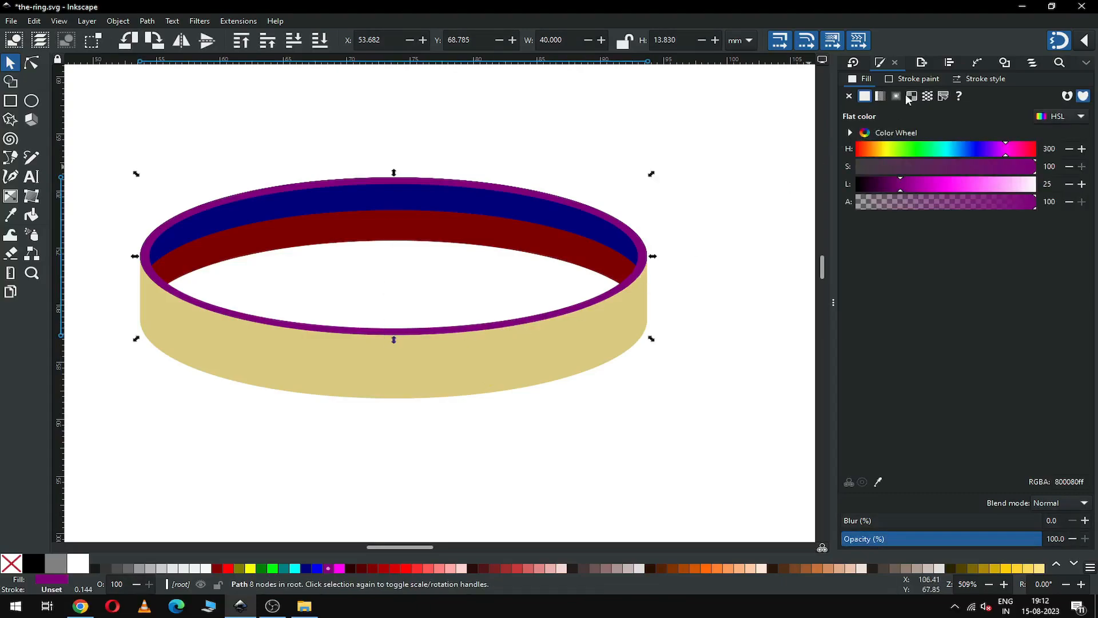
{"action": "left_click", "coordinate": [1006, 568]}
{"action": "key", "text": "ctrl+z"}
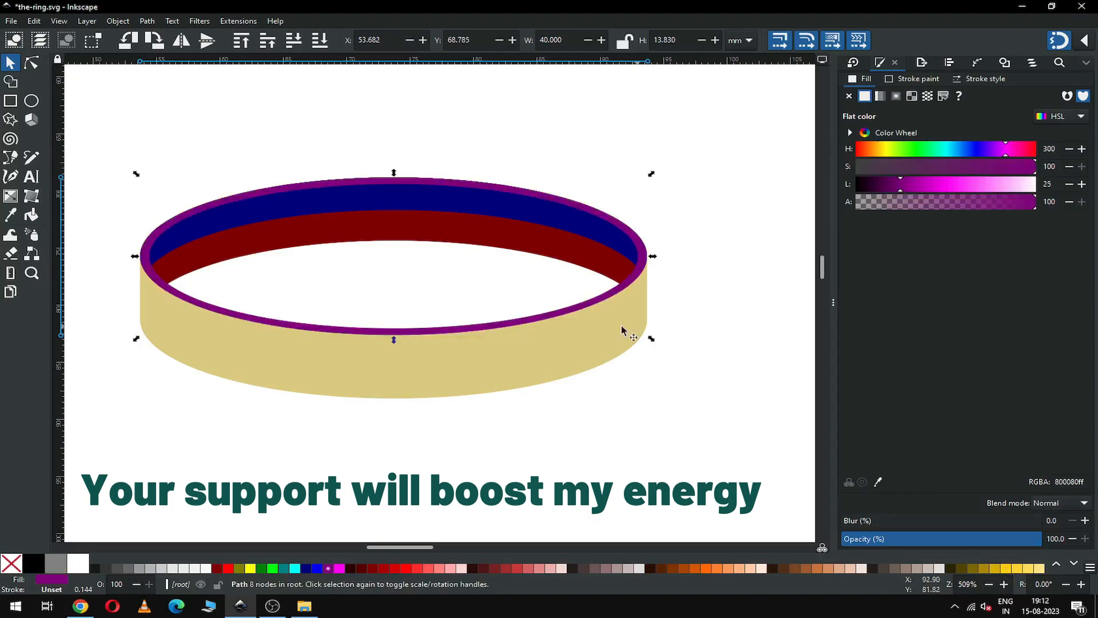
- Copy the front band's fill code dcc97dff and apply it to the purple rim
{"action": "left_click", "coordinate": [589, 349]}
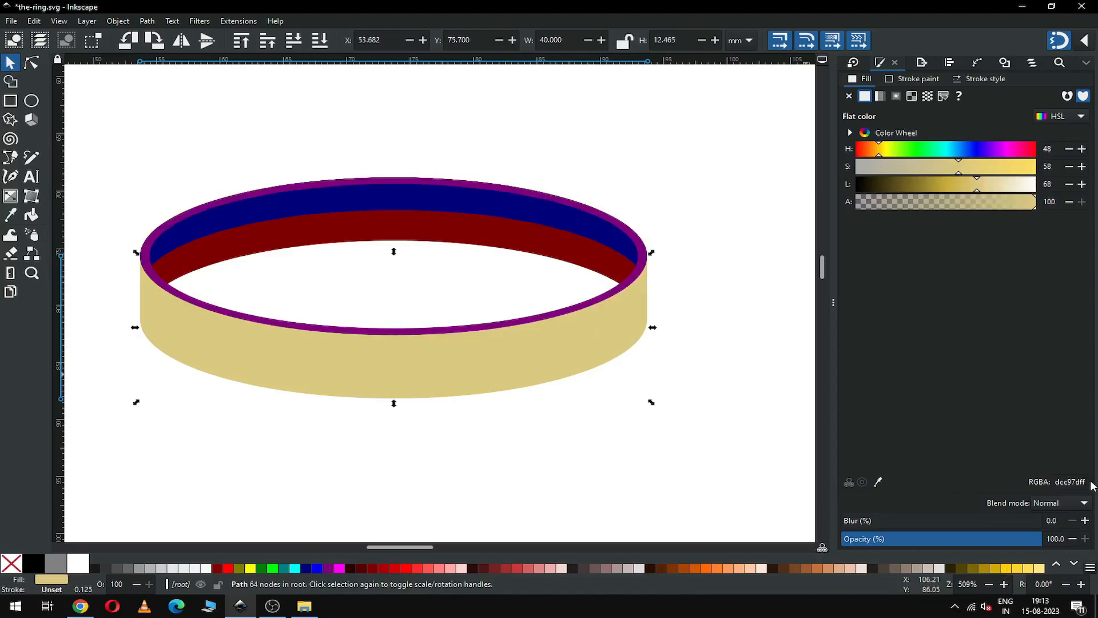
{"action": "left_click_drag", "start_coordinate": [1086, 482], "coordinate": [1015, 485]}
{"action": "key", "text": "ctrl+c"}
{"action": "left_click", "coordinate": [538, 319]}
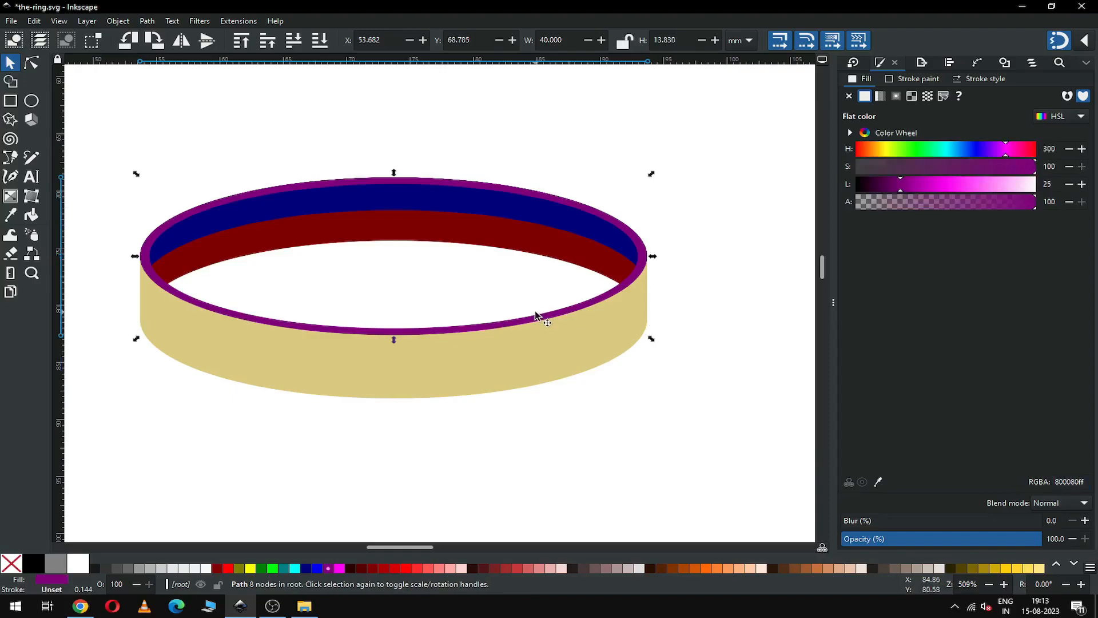
{"action": "double_click", "coordinate": [1075, 481]}
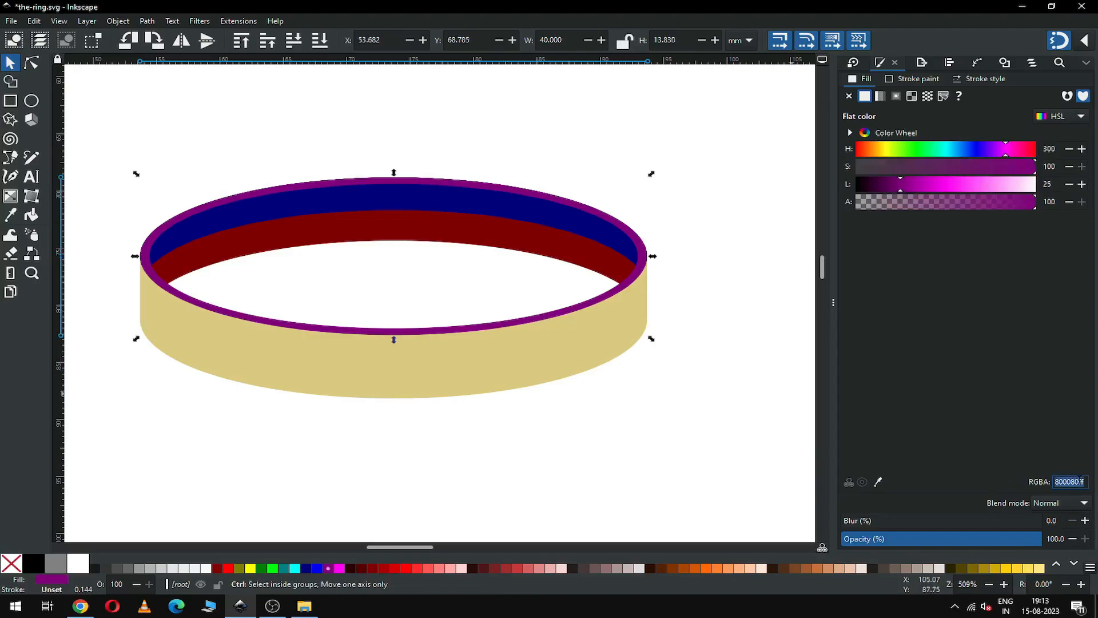
{"action": "key", "text": "ctrl+v"}
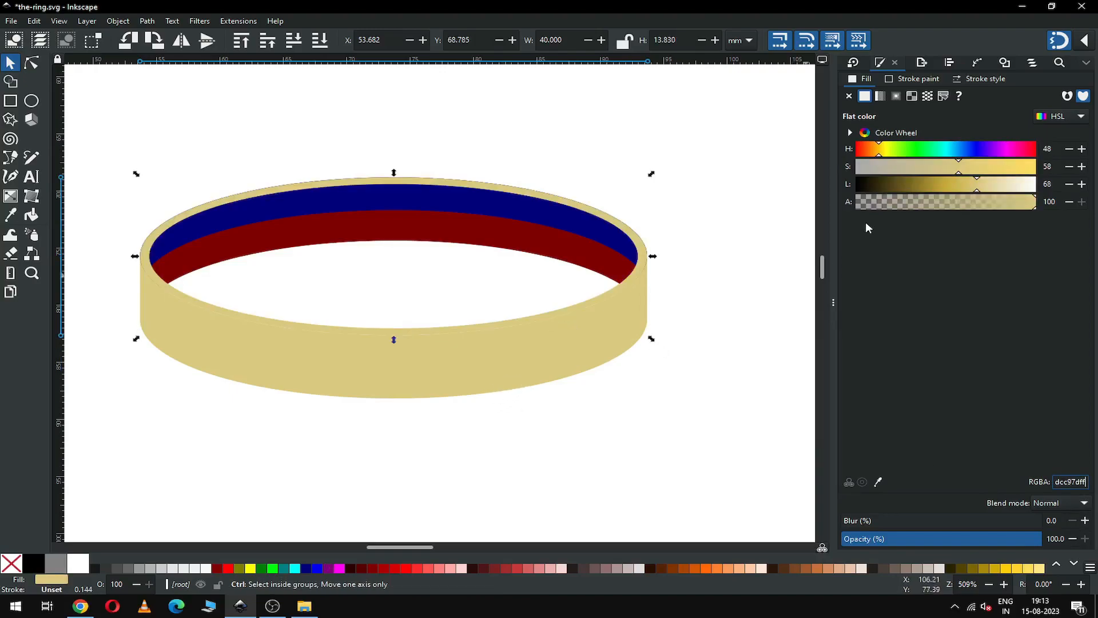
- Darken the rim's gold fill to lightness 50
{"action": "left_click", "coordinate": [964, 189]}
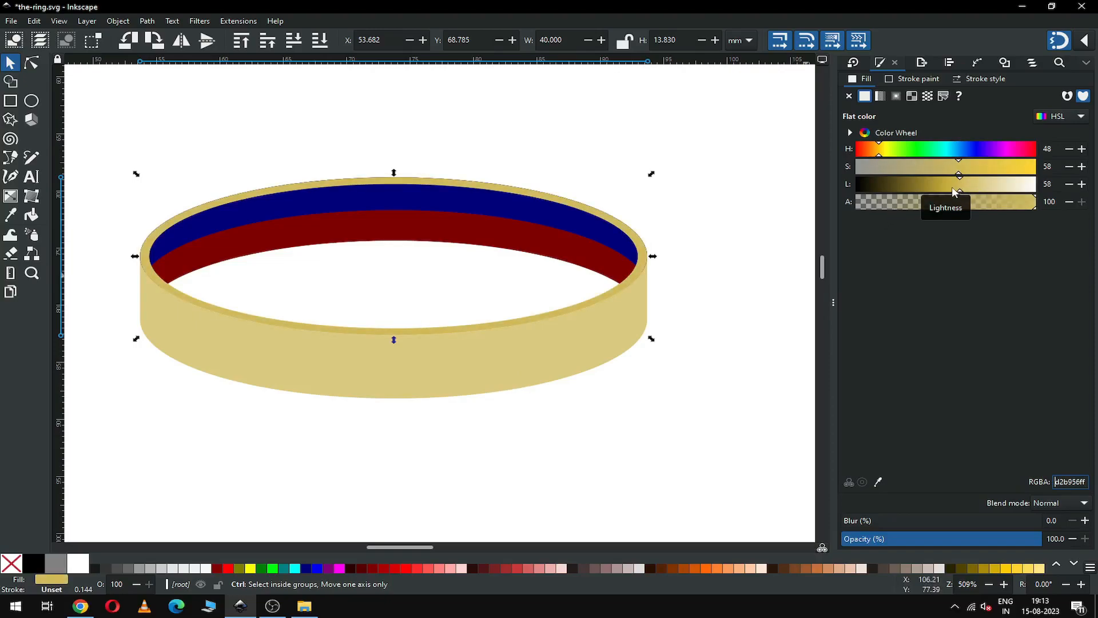
{"action": "left_click", "coordinate": [947, 187]}
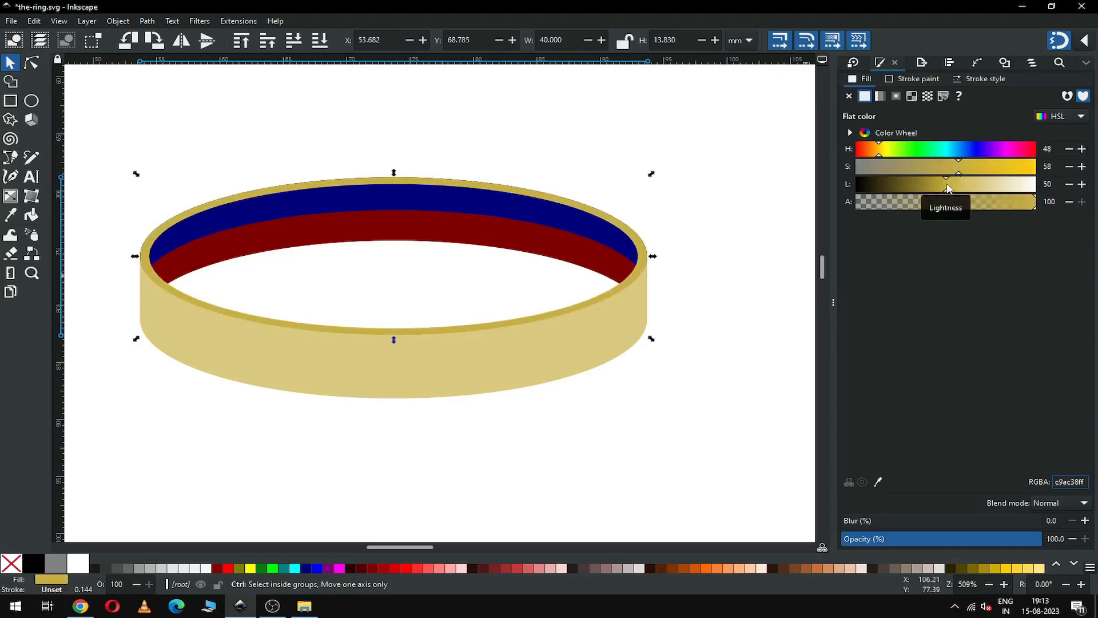
{"action": "left_click", "coordinate": [685, 295]}
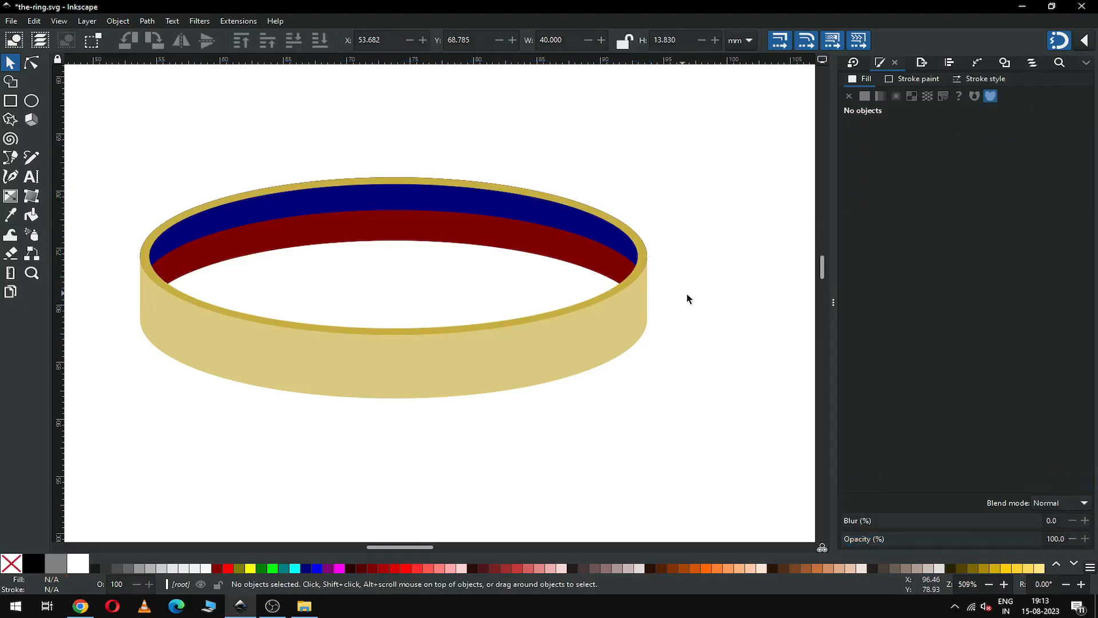
- Fill the navy inner band just below the back rim with 30% Gray, after trying a lighter gray
{"action": "left_click", "coordinate": [278, 211]}
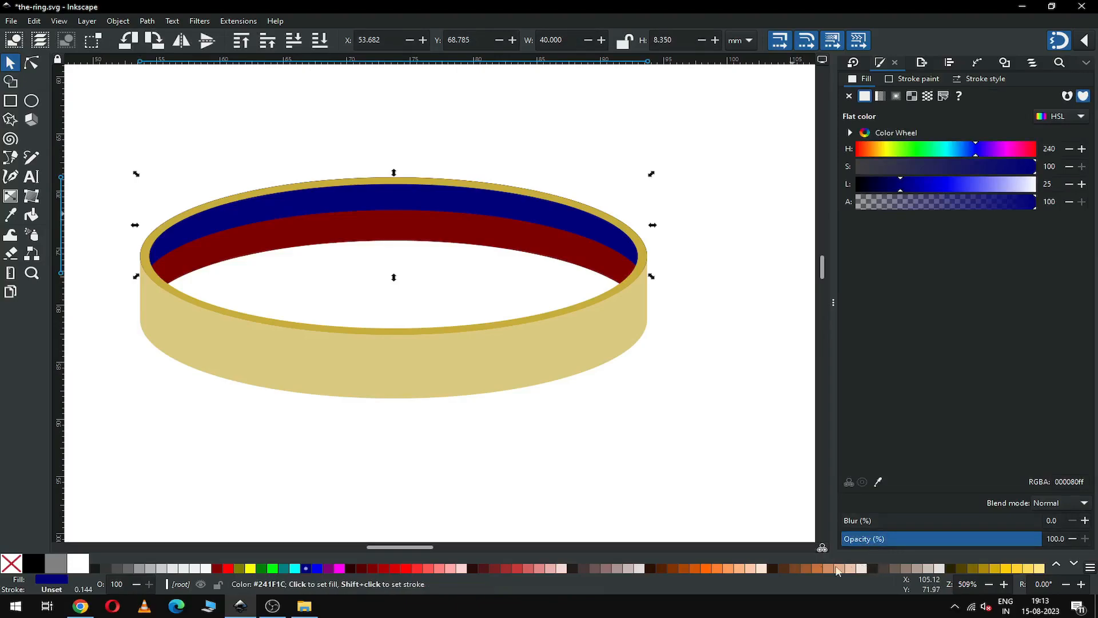
{"action": "left_click", "coordinate": [175, 575]}
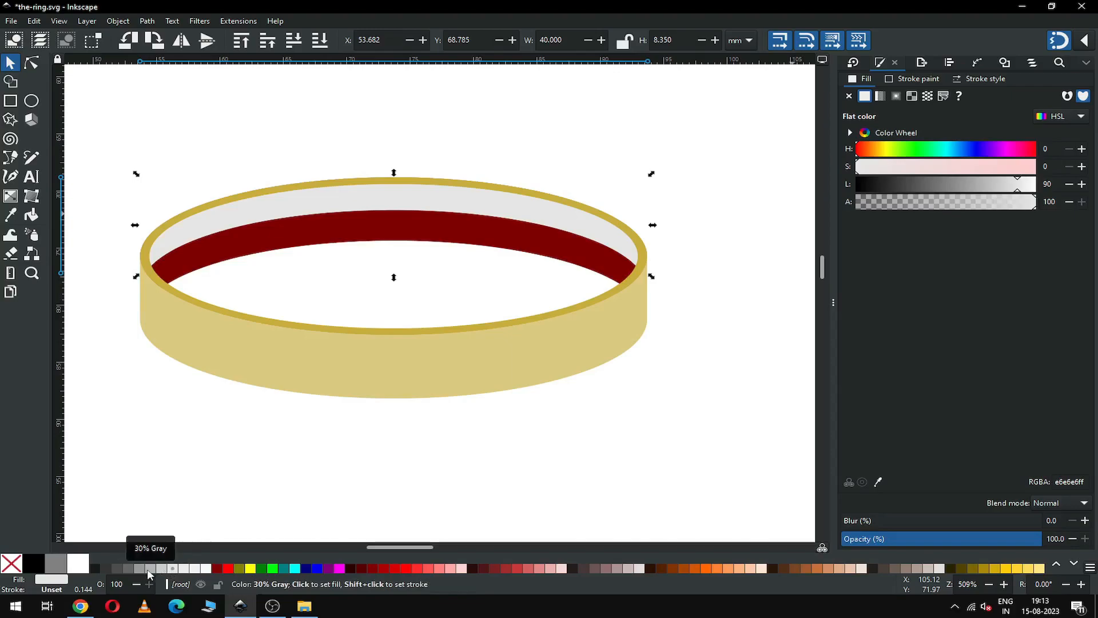
{"action": "left_click", "coordinate": [149, 569]}
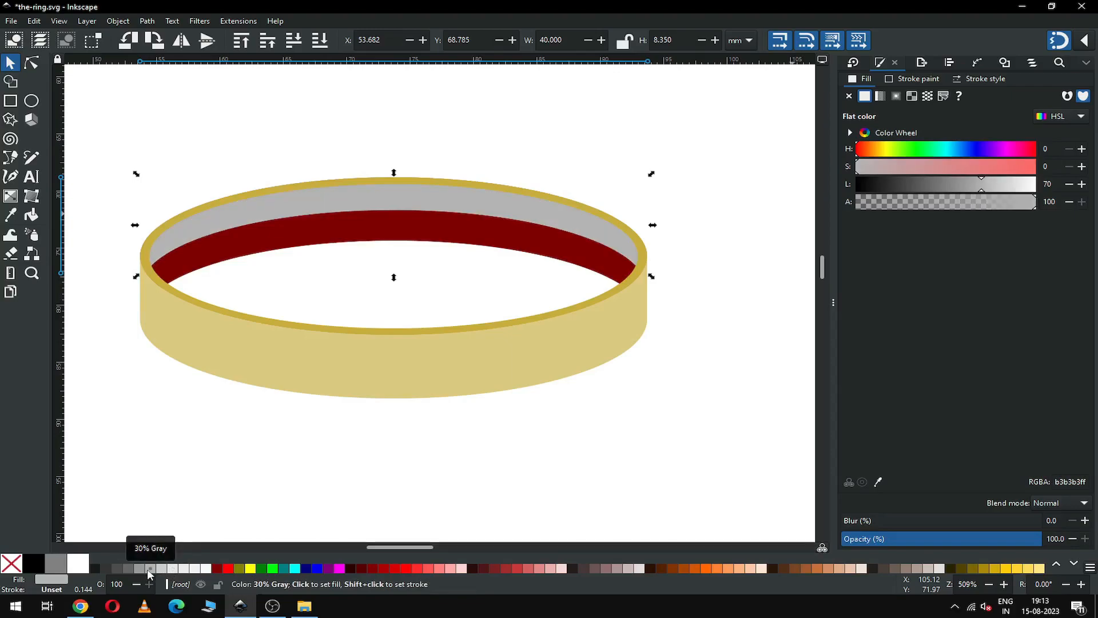
- Fill the dark red inner band with 40% Gray, after trying 60% Gray, and save the document
{"action": "left_click", "coordinate": [340, 240]}
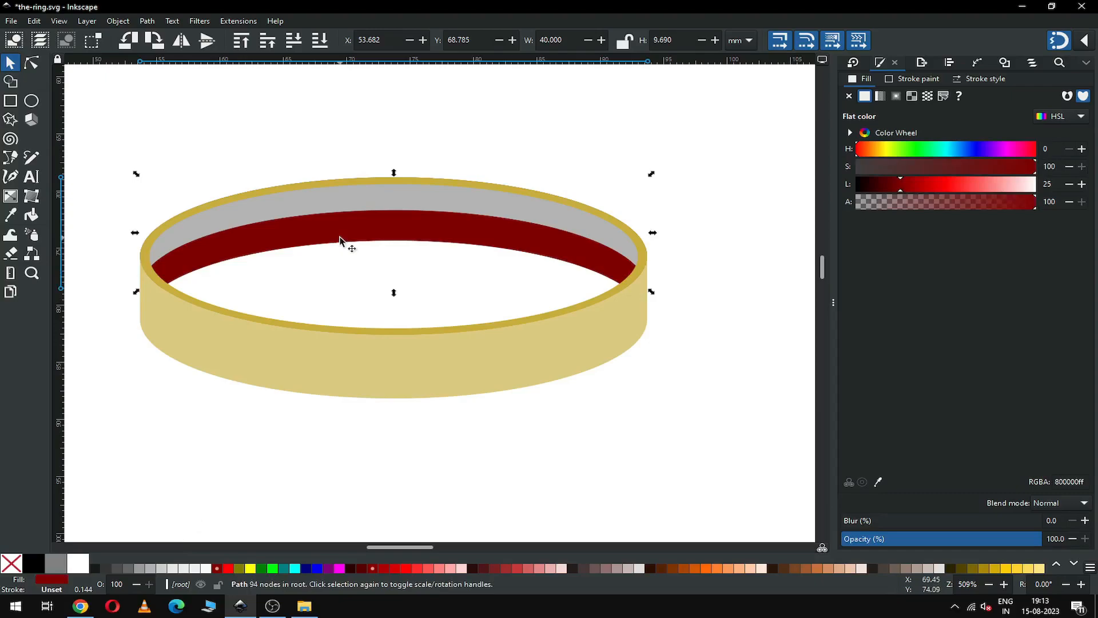
{"action": "left_click", "coordinate": [128, 568]}
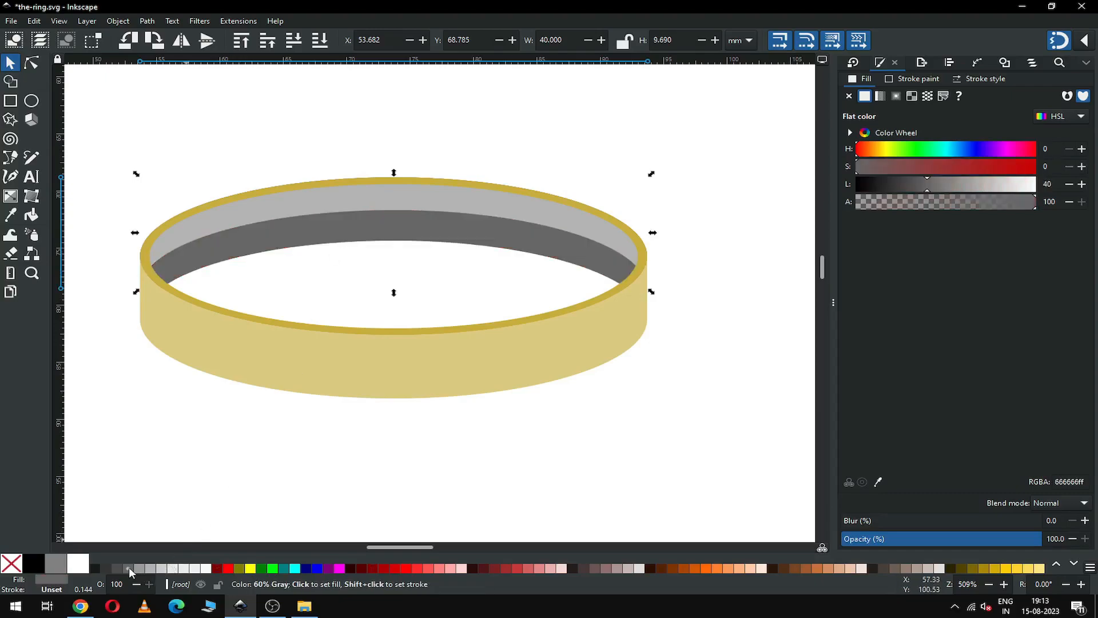
{"action": "left_click", "coordinate": [140, 569]}
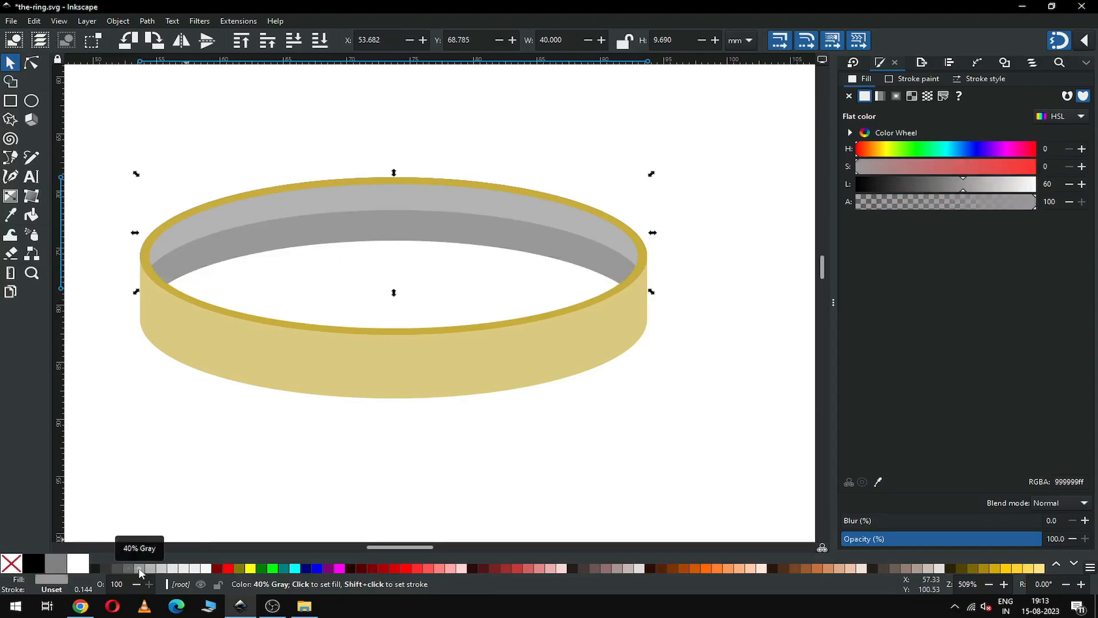
{"action": "left_click", "coordinate": [518, 459]}
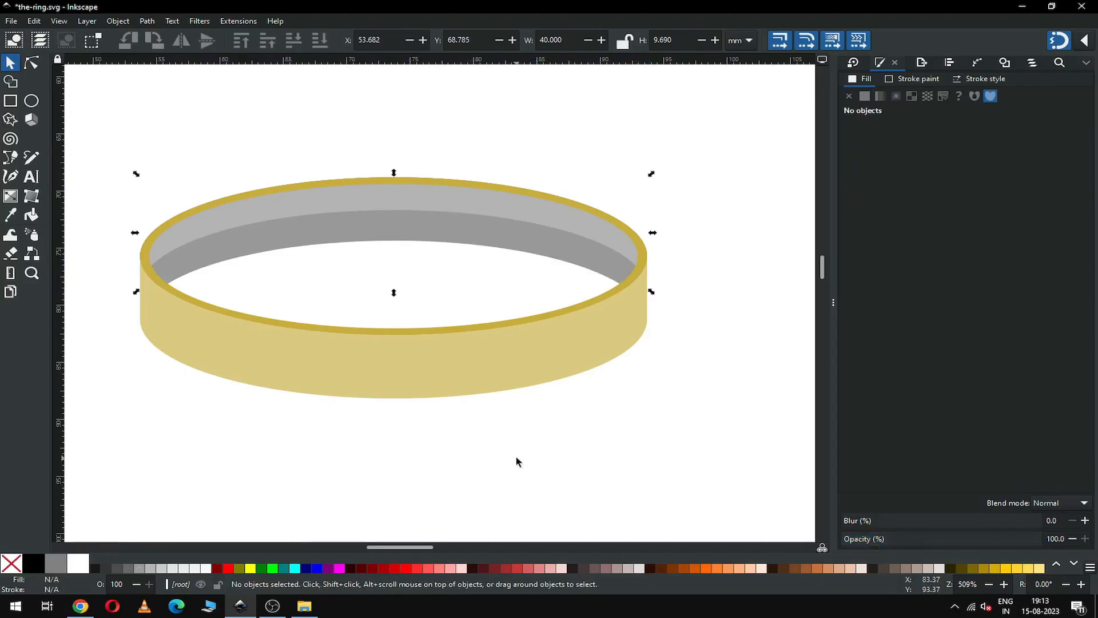
{"action": "key", "text": "ctrl+s"}
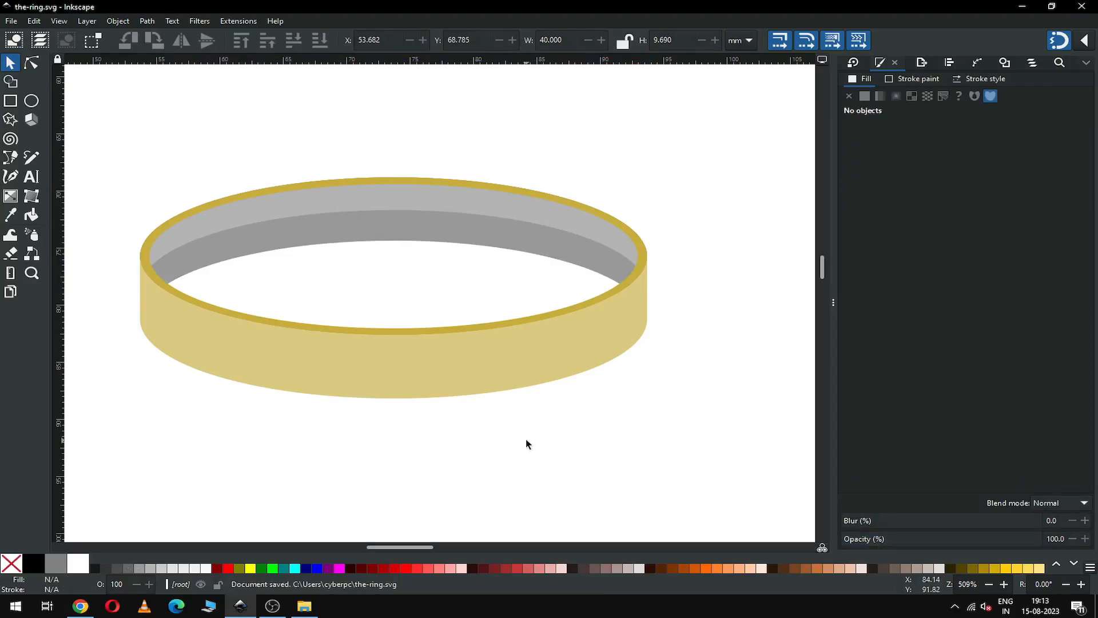
- Rotate all four ring parts together so the ring is upside down and slopes down to the right, about 36 by 31 mm overall
{"action": "key", "text": "minus"}
{"action": "key", "text": "minus"}
{"action": "left_click_drag", "start_coordinate": [282, 228], "coordinate": [572, 407]}
{"action": "left_click", "coordinate": [492, 333]}
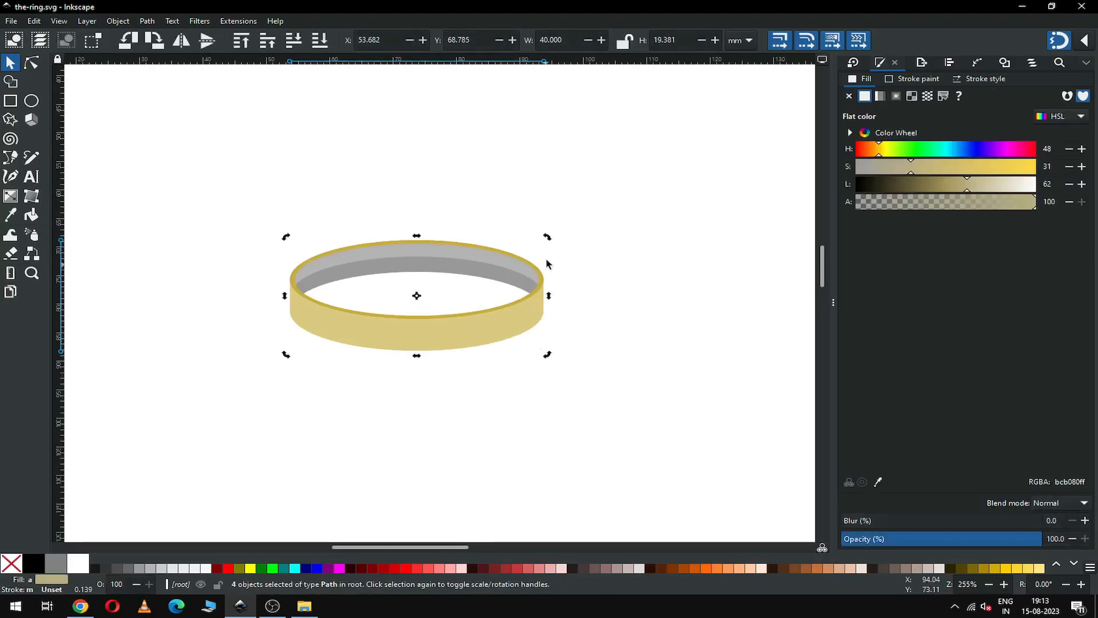
{"action": "left_click_drag", "start_coordinate": [548, 238], "coordinate": [299, 279]}
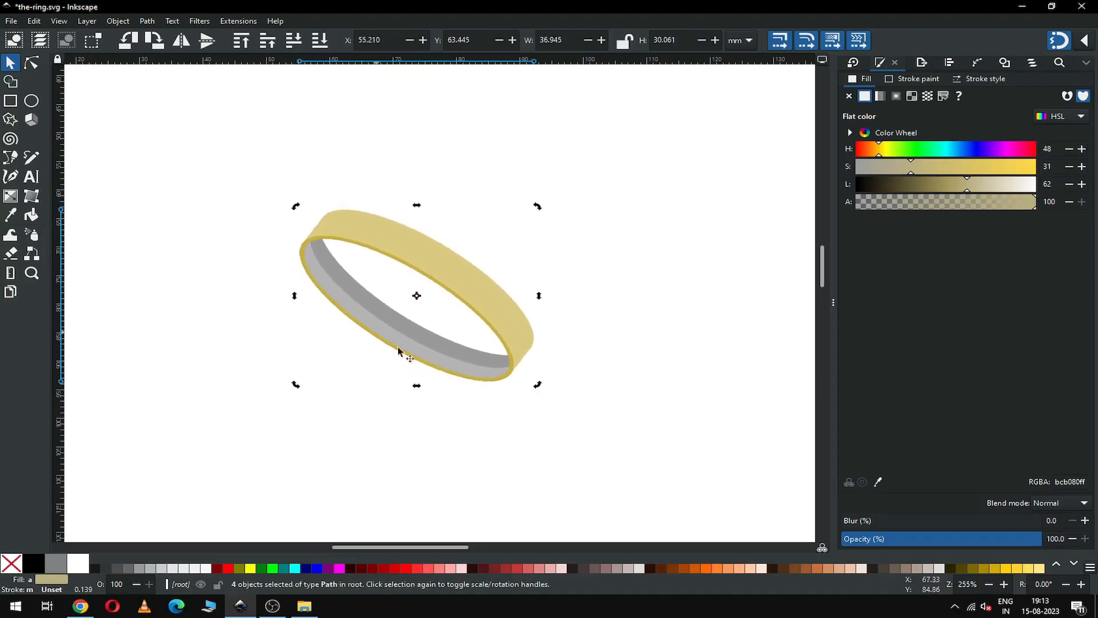
{"action": "left_click", "coordinate": [515, 328]}
{"action": "left_click", "coordinate": [513, 333]}
{"action": "left_click_drag", "start_coordinate": [538, 385], "coordinate": [534, 393]}
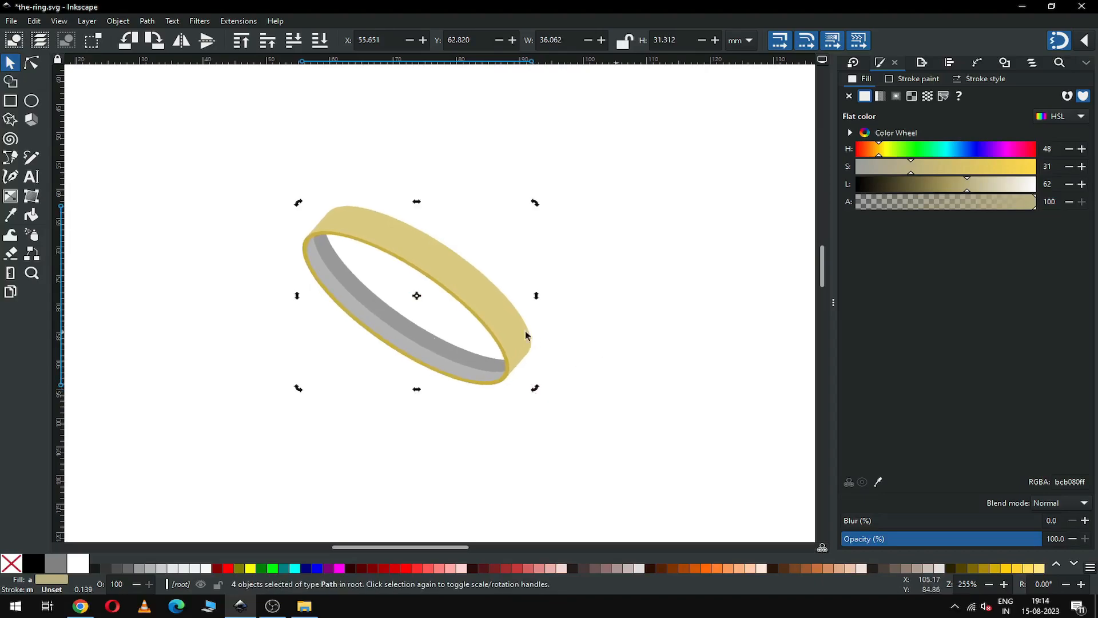
{"action": "left_click", "coordinate": [594, 336]}
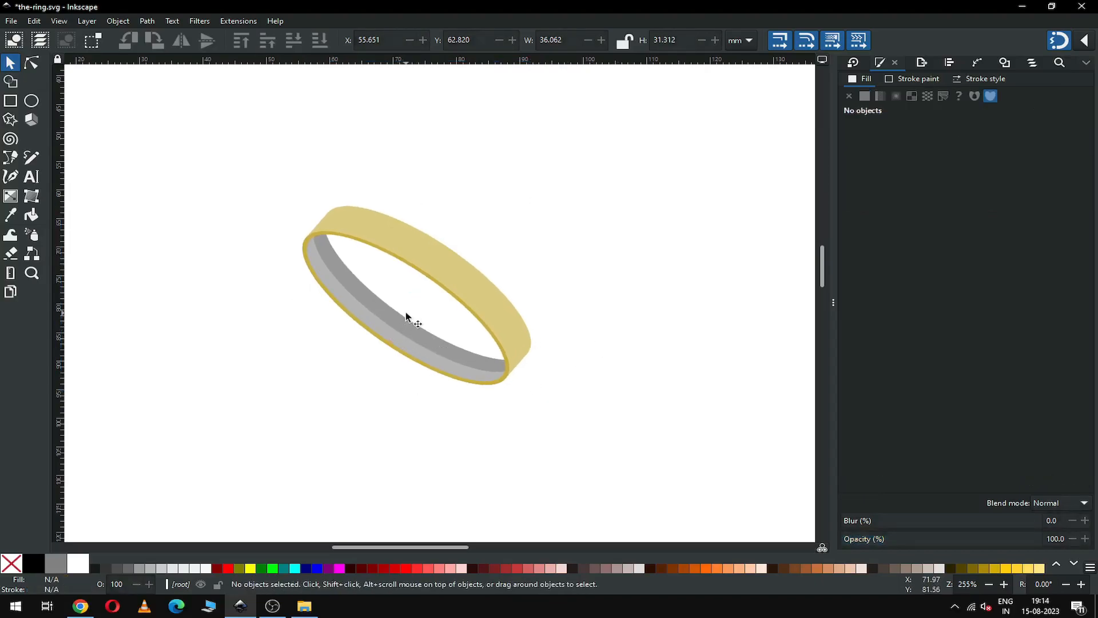
- Lighten the darker gray inner band of the ring to lightness 66
{"action": "left_click", "coordinate": [406, 317]}
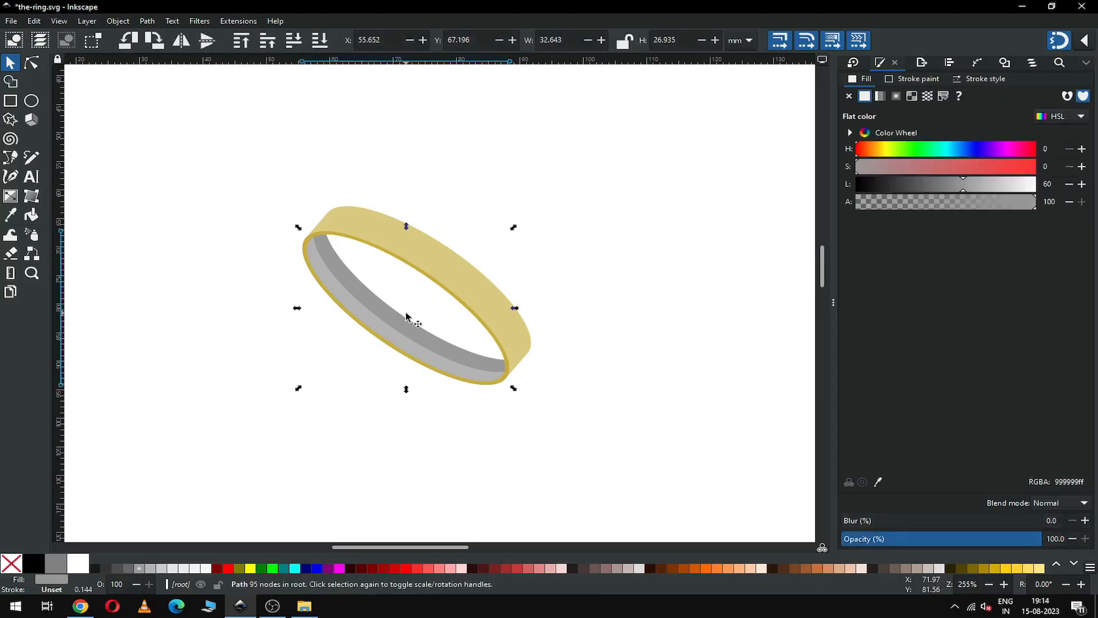
{"action": "left_click", "coordinate": [977, 188]}
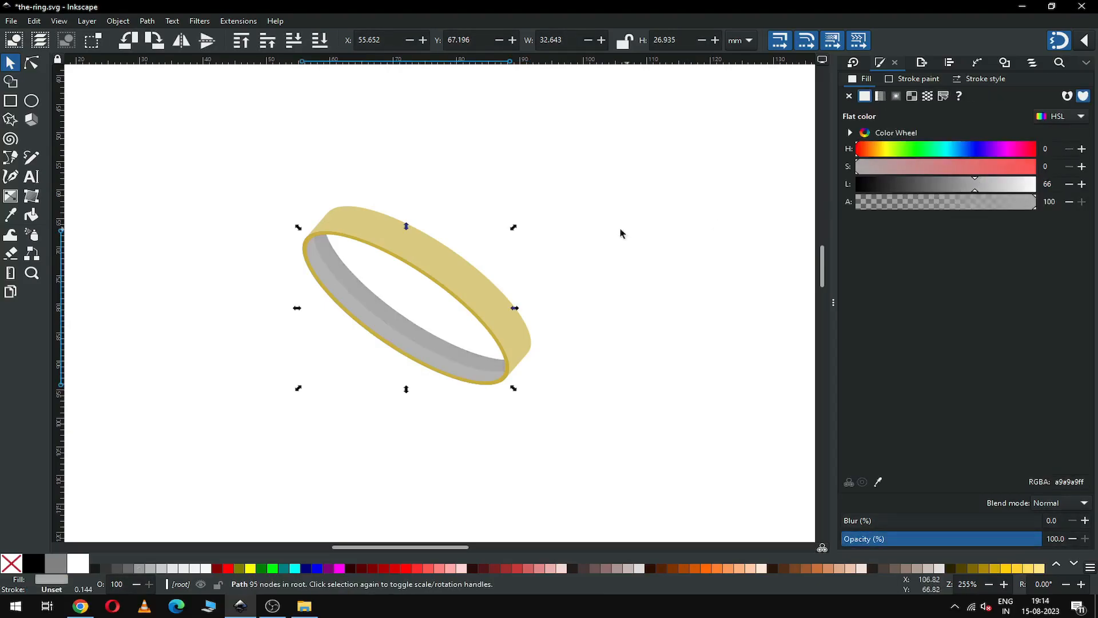
{"action": "left_click", "coordinate": [604, 269]}
- Duplicate all four parts of the ring and move the copy about 33 mm to the left of the original
{"action": "left_click_drag", "start_coordinate": [253, 173], "coordinate": [564, 424]}
{"action": "right_click", "coordinate": [468, 282]}
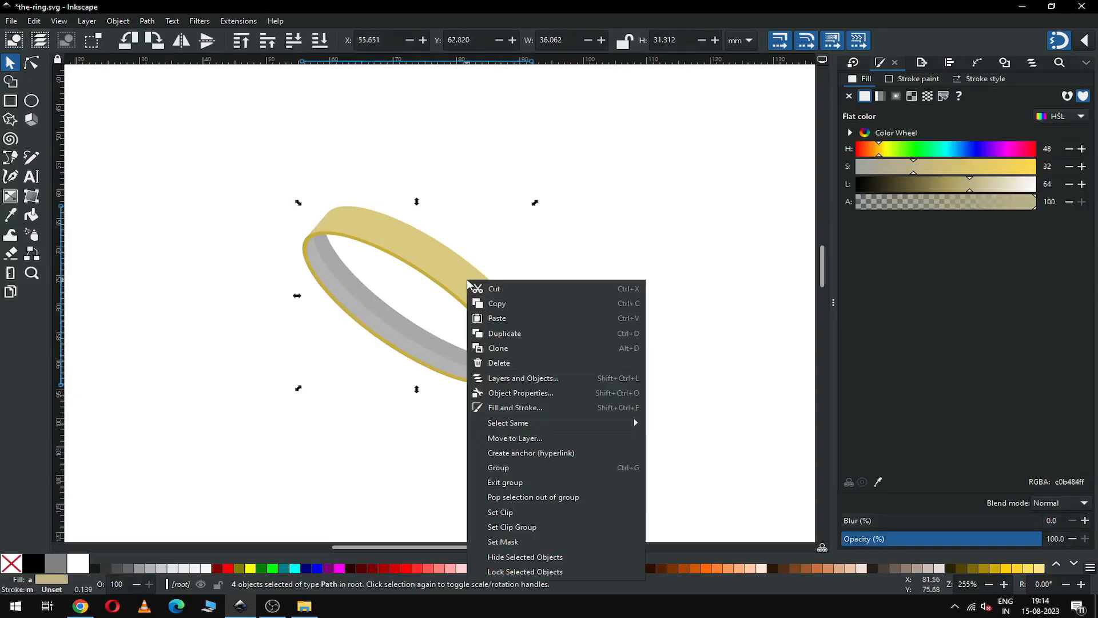
{"action": "left_click", "coordinate": [505, 334]}
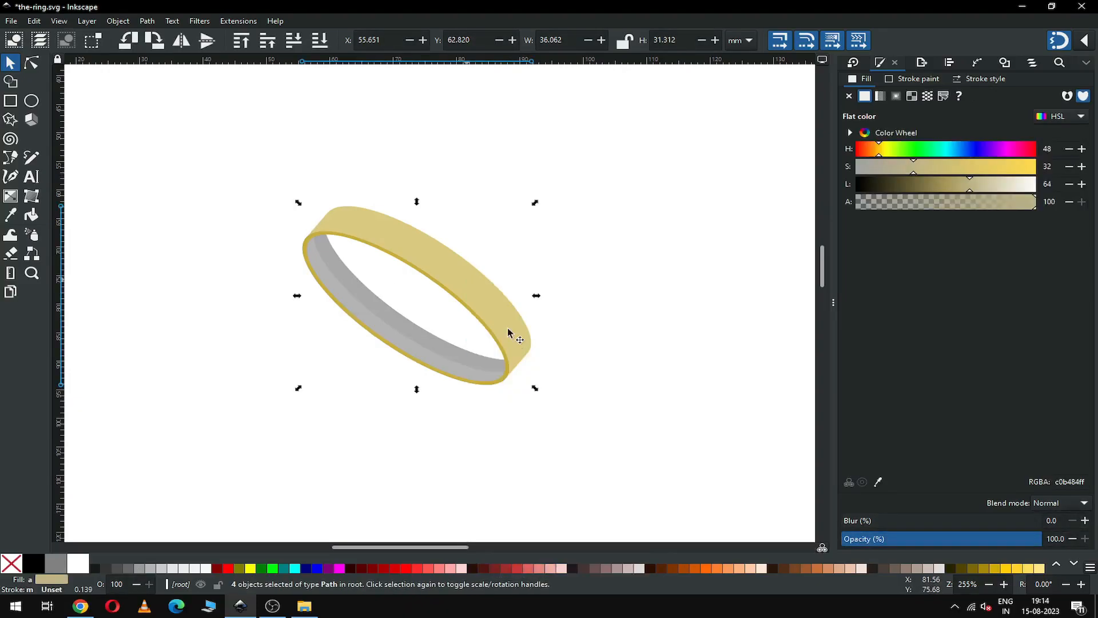
{"action": "left_click_drag", "start_coordinate": [491, 298], "coordinate": [263, 304]}
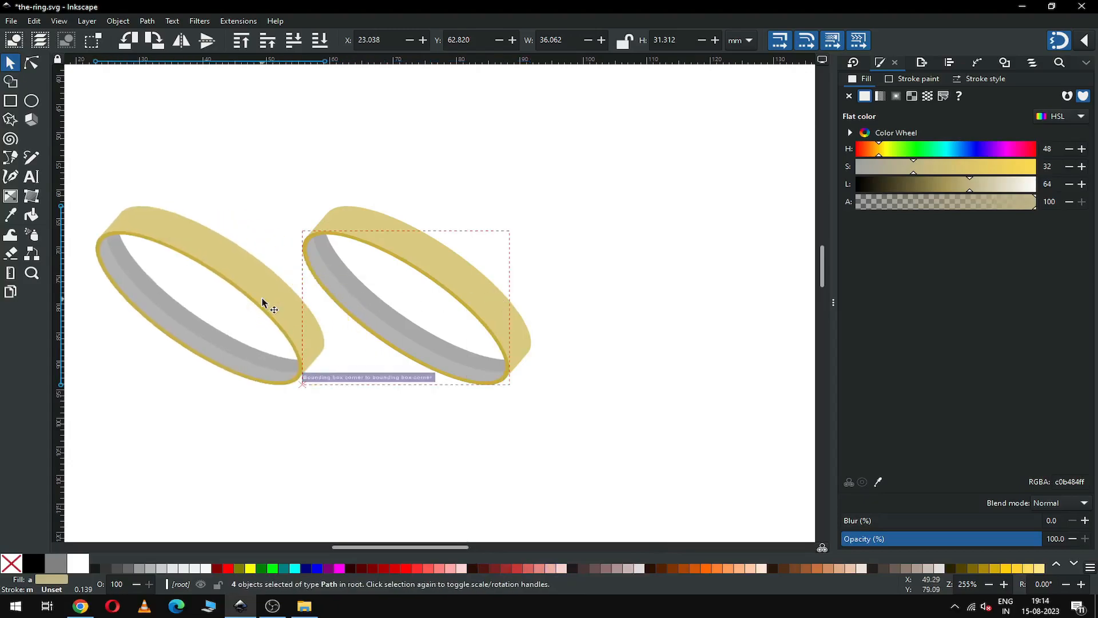
- Flip the copied ring horizontally and move it over the original so the two rings cross in an X
{"action": "left_click", "coordinate": [183, 41]}
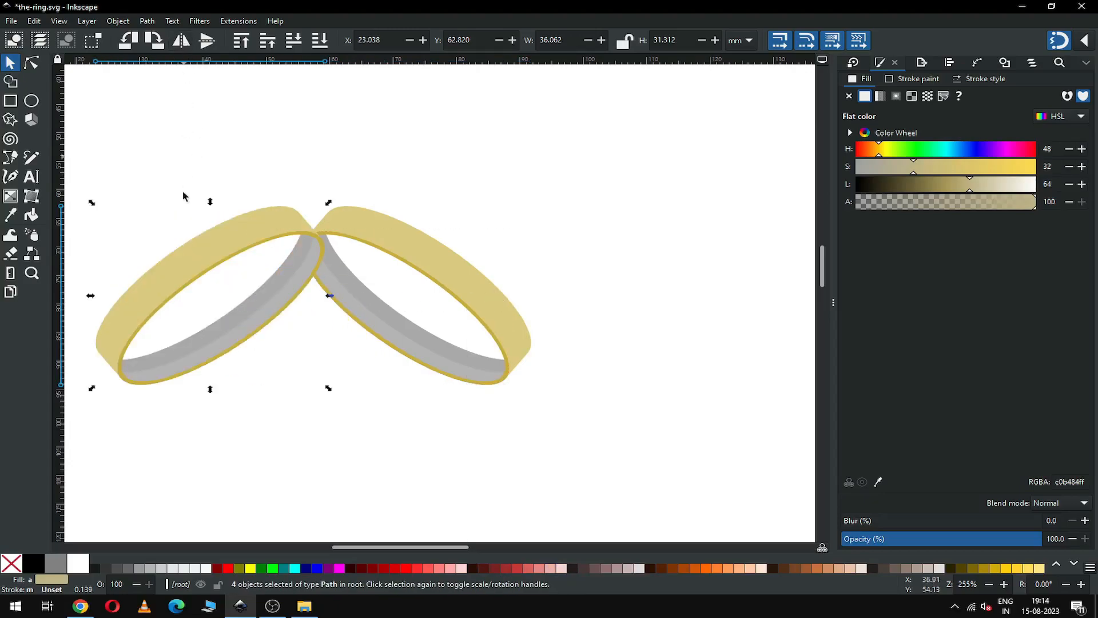
{"action": "left_click_drag", "start_coordinate": [166, 304], "coordinate": [354, 299]}
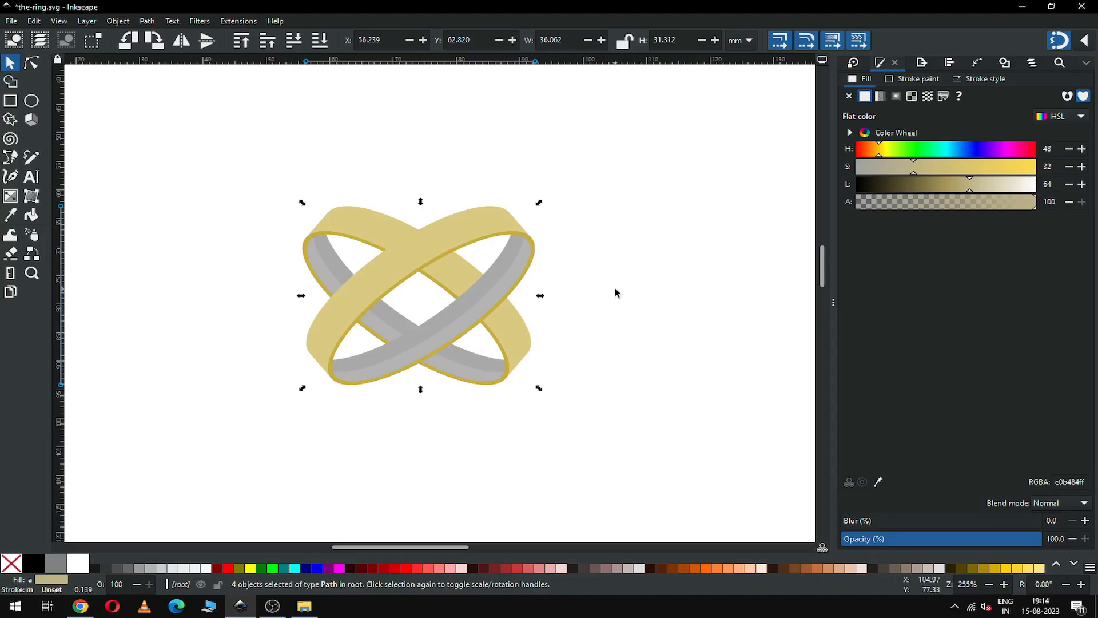
{"action": "key", "text": "z"}
{"action": "left_click_drag", "start_coordinate": [245, 164], "coordinate": [661, 441]}
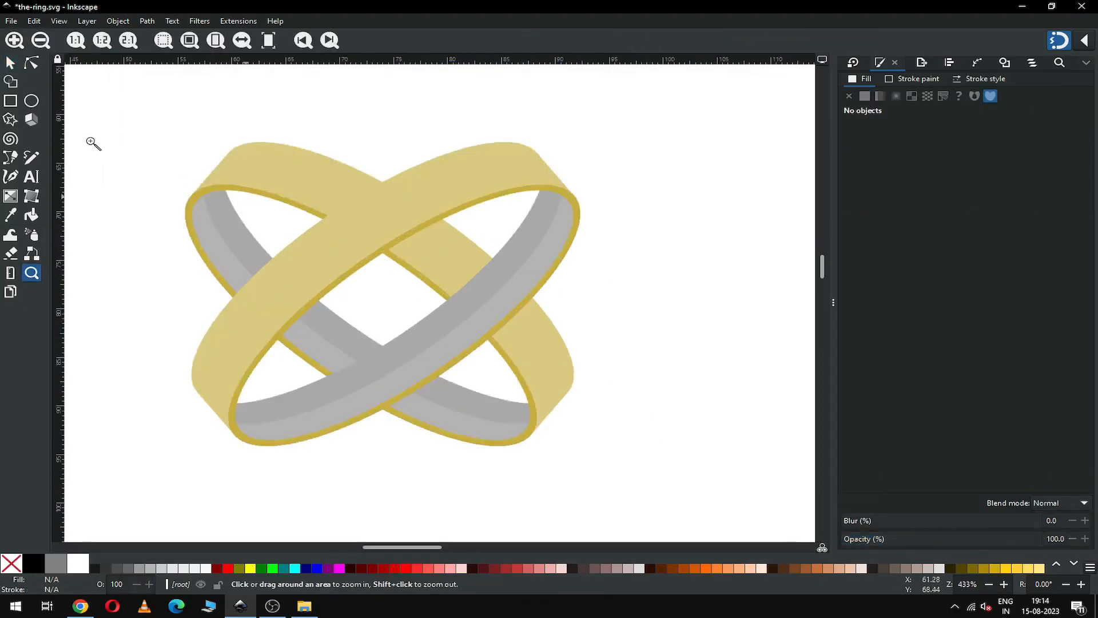
{"action": "left_click", "coordinate": [12, 64]}
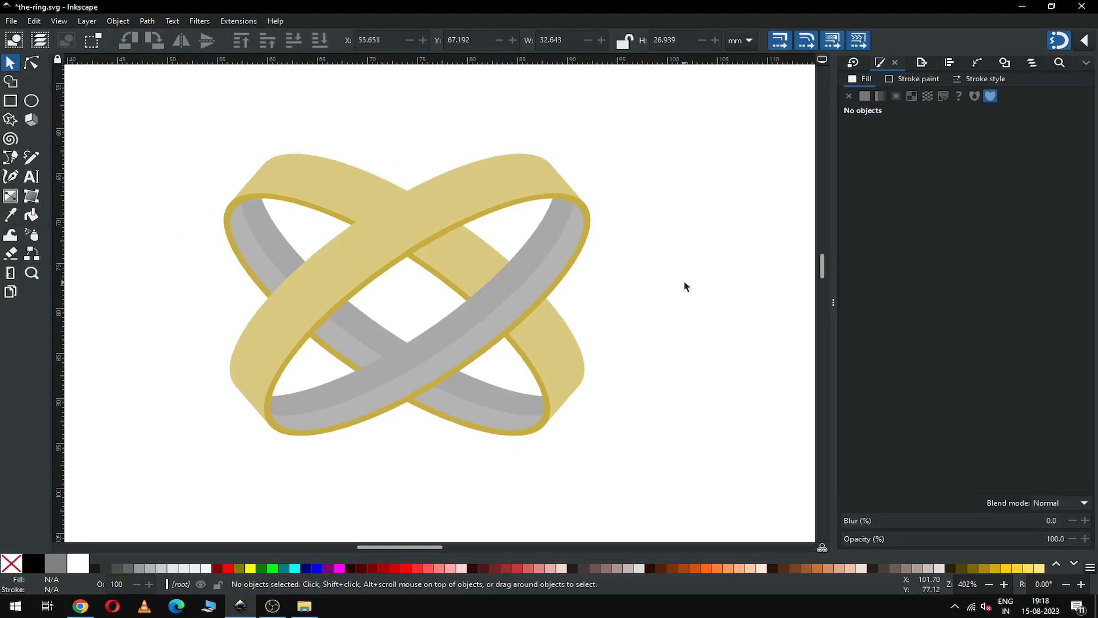
- Raise the gold rim and outer band of the ring sloping down to the right above the other ring
{"action": "left_click", "coordinate": [513, 354]}
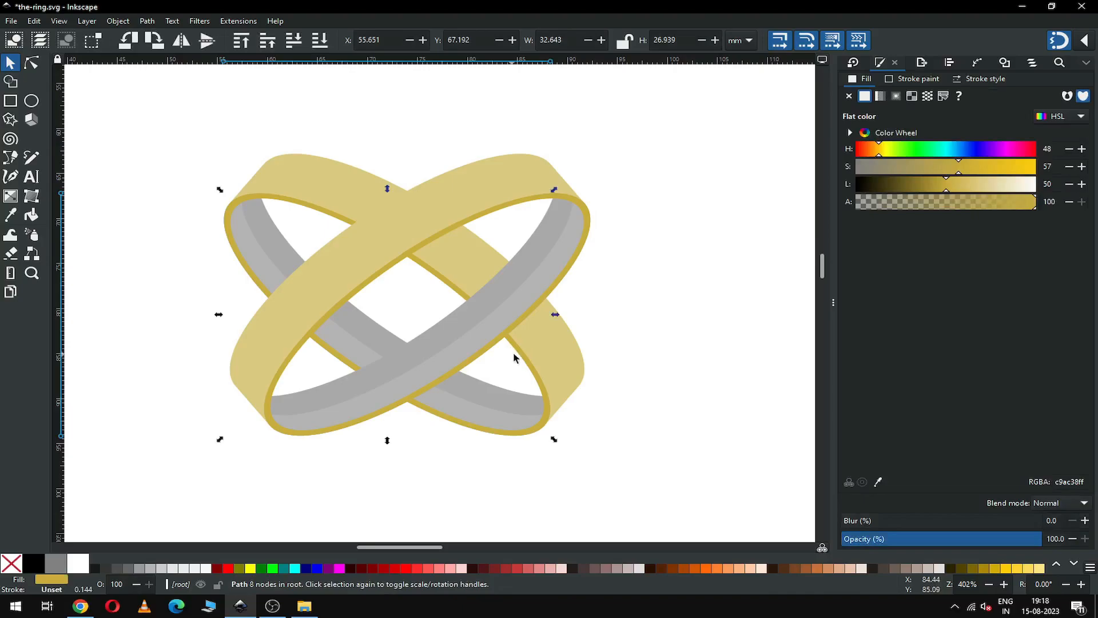
{"action": "left_click", "coordinate": [556, 354], "text": "shift"}
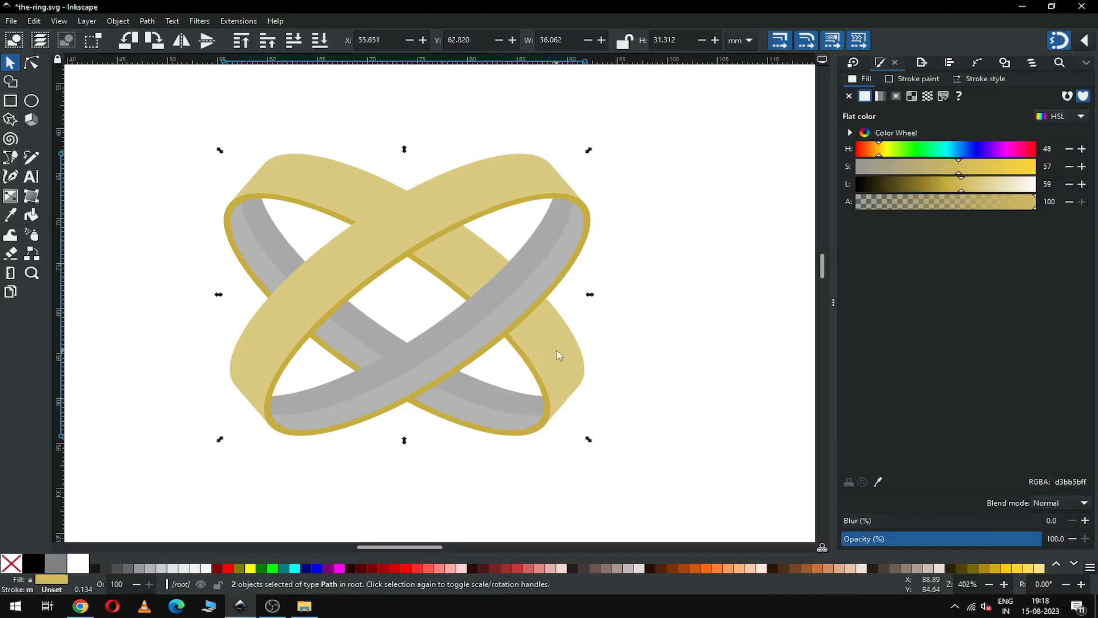
{"action": "right_click", "coordinate": [560, 355]}
{"action": "left_click", "coordinate": [609, 105]}
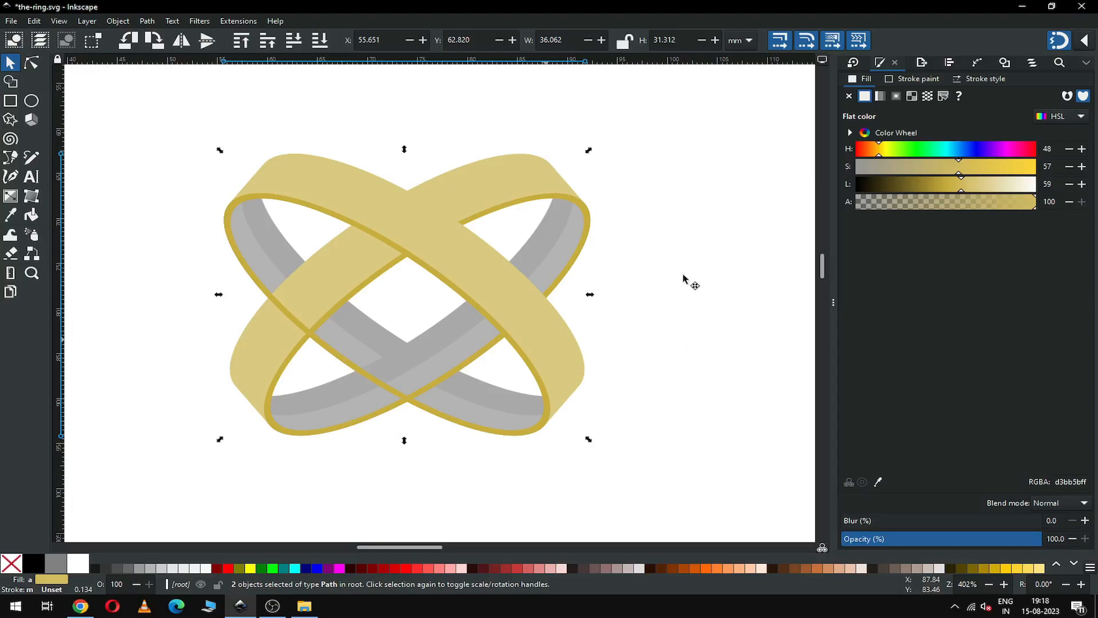
{"action": "key", "text": "ctrl+v"}
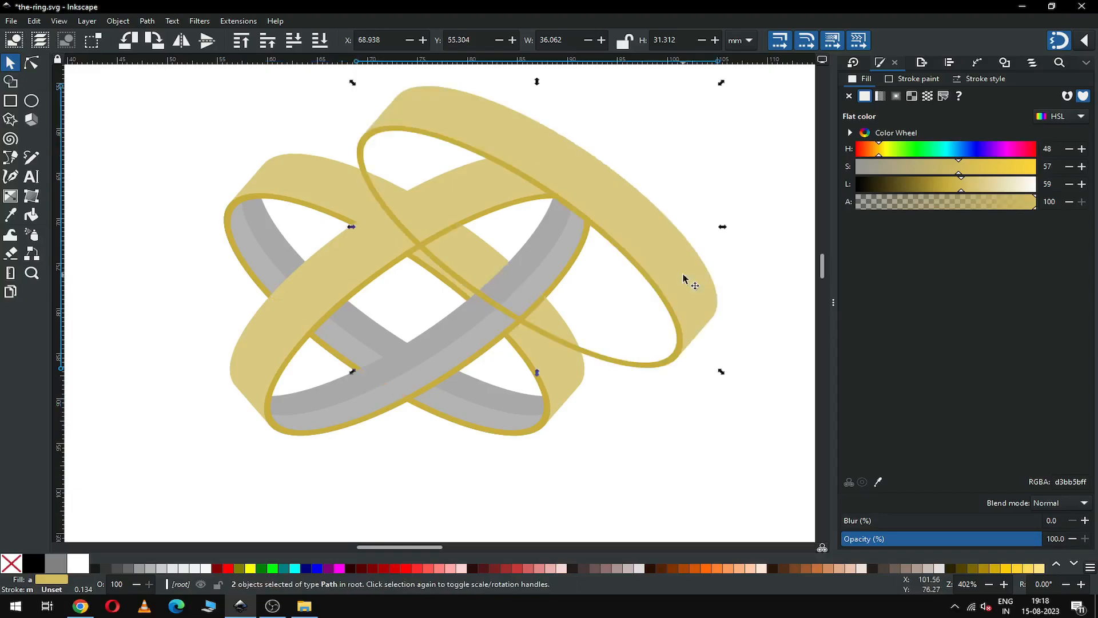
{"action": "left_click_drag", "start_coordinate": [676, 277], "coordinate": [691, 205]}
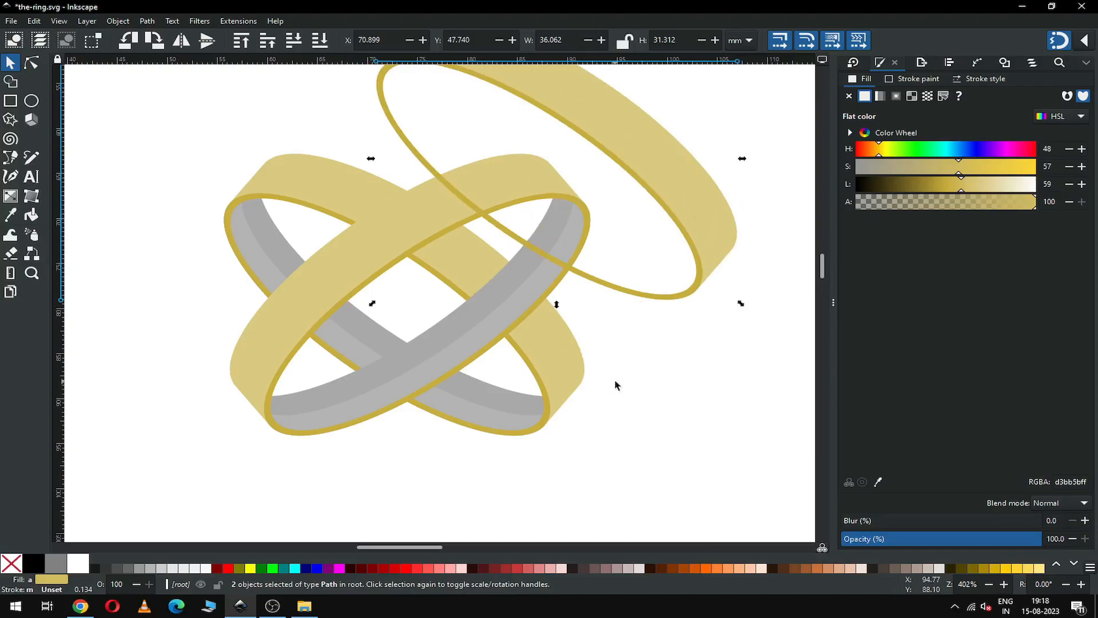
{"action": "key", "text": "ctrl+z"}
{"action": "key", "text": "ctrl+z"}
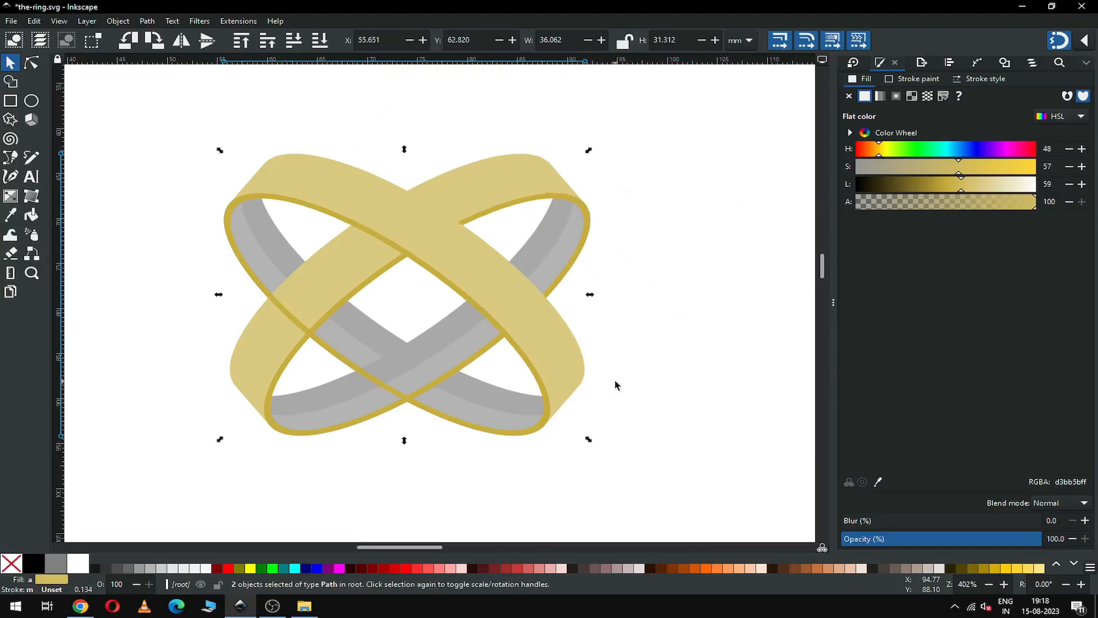
- Fill the raised gold rim and outer band with red (#d40000) and merge them into one path with Union
{"action": "left_click", "coordinate": [393, 569]}
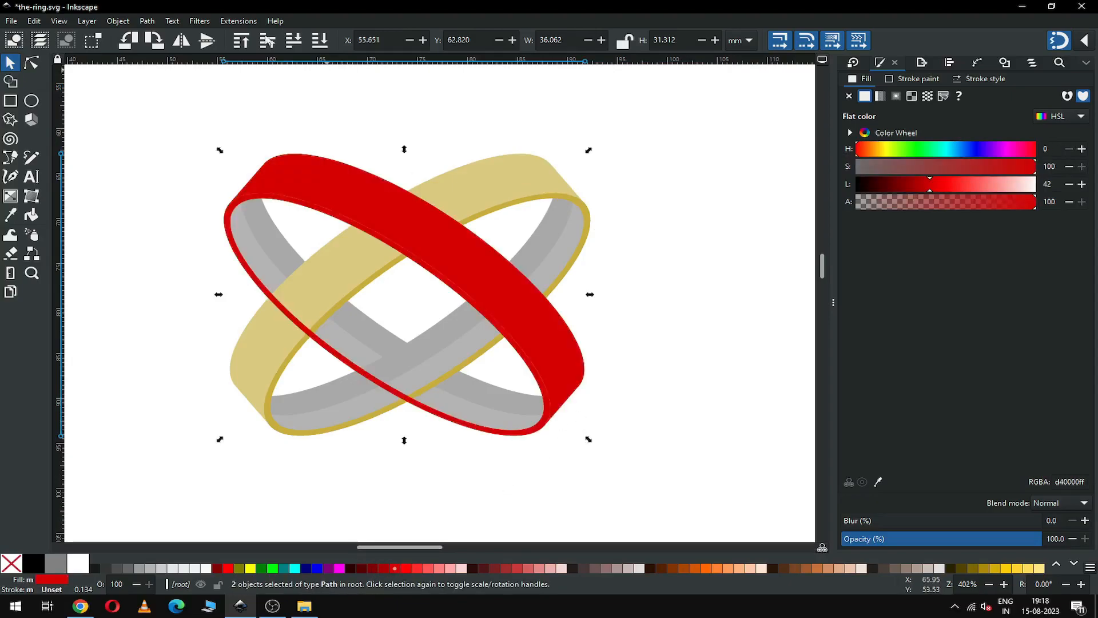
{"action": "left_click", "coordinate": [152, 21]}
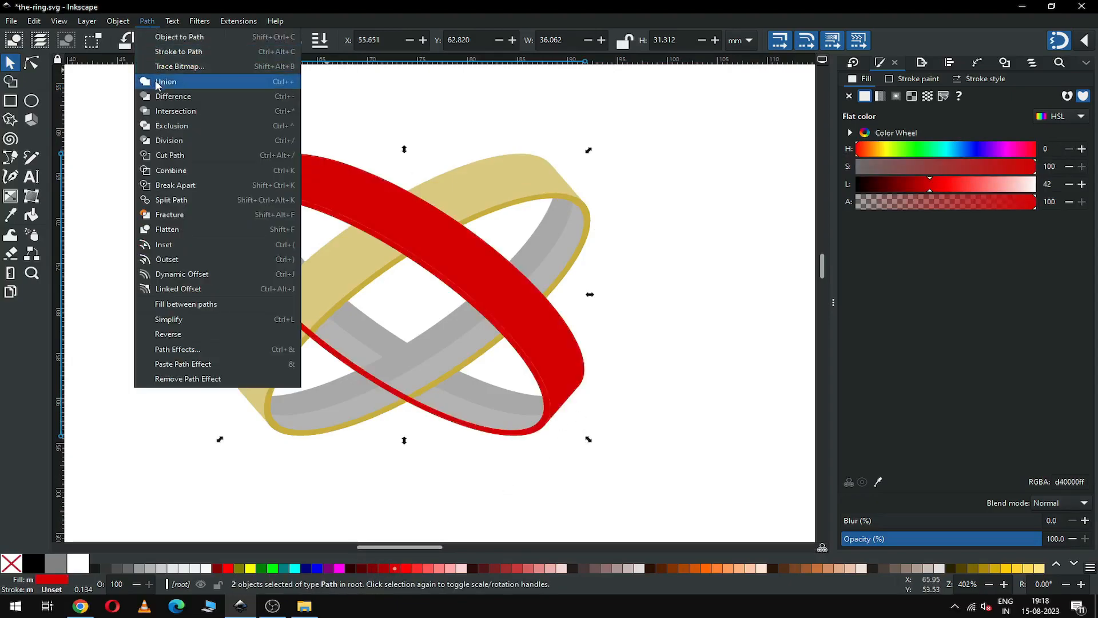
{"action": "left_click", "coordinate": [171, 81]}
{"action": "left_click", "coordinate": [642, 273]}
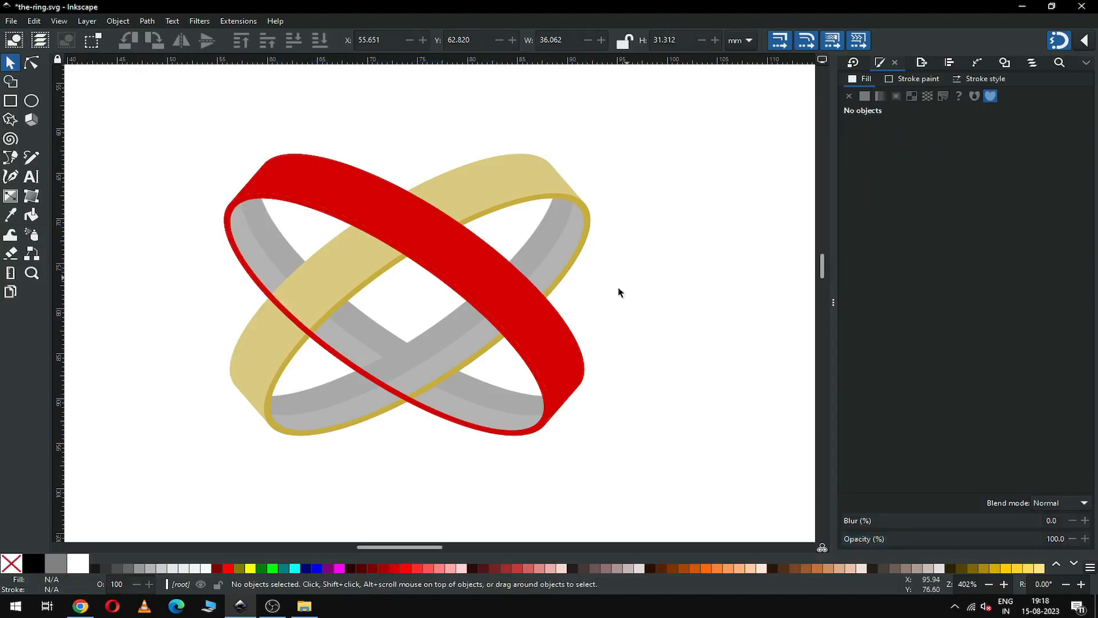
{"action": "left_click", "coordinate": [548, 342]}
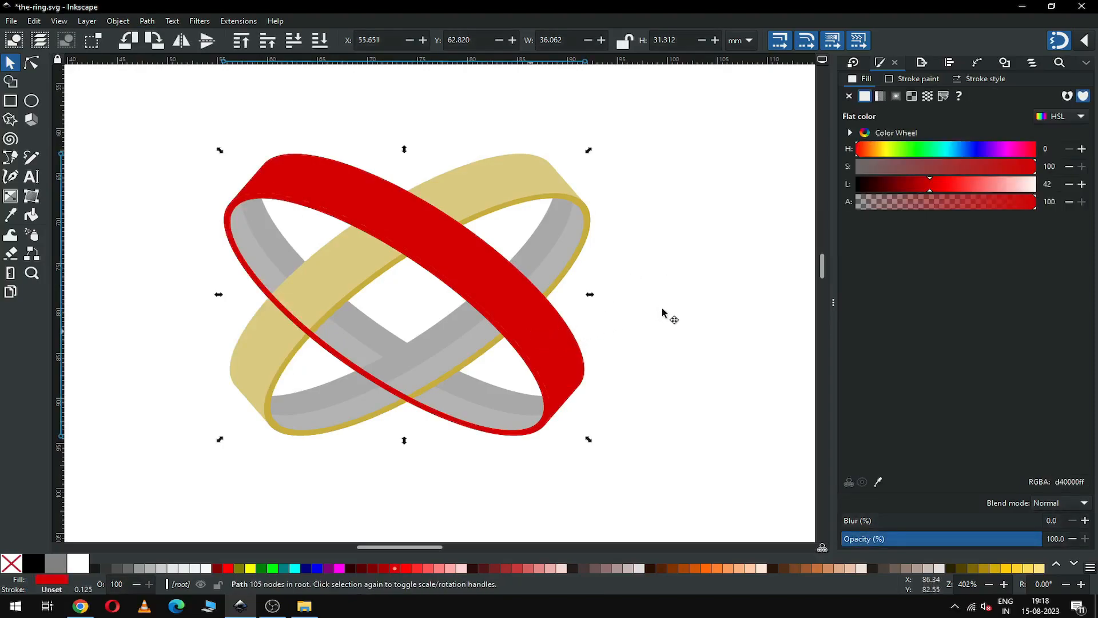
{"action": "left_click_drag", "start_coordinate": [541, 333], "coordinate": [671, 309]}
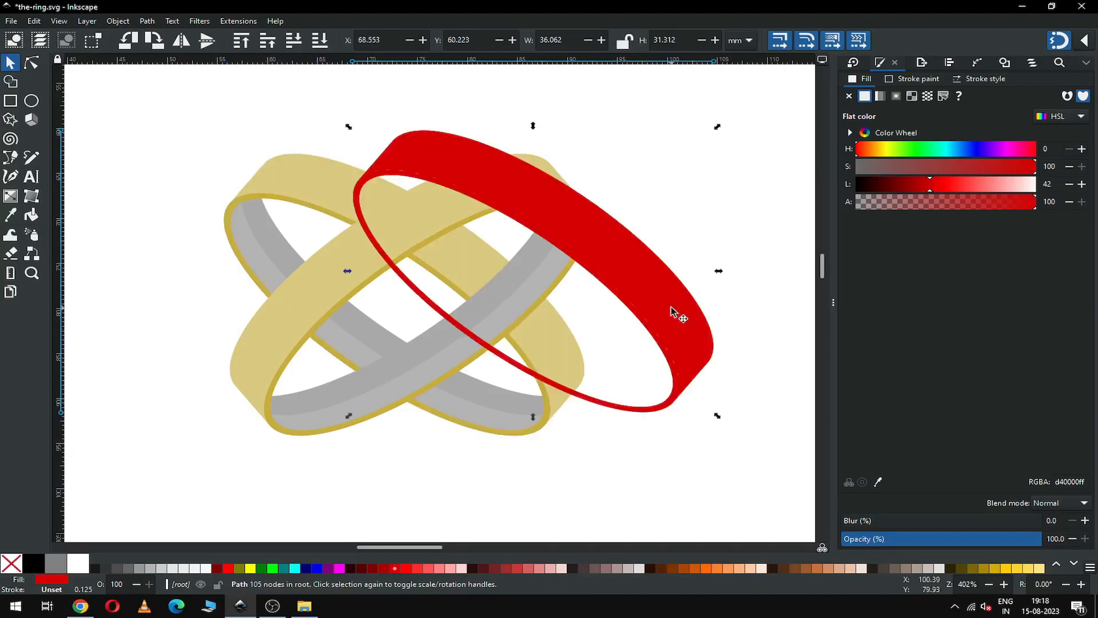
{"action": "left_click", "coordinate": [711, 167]}
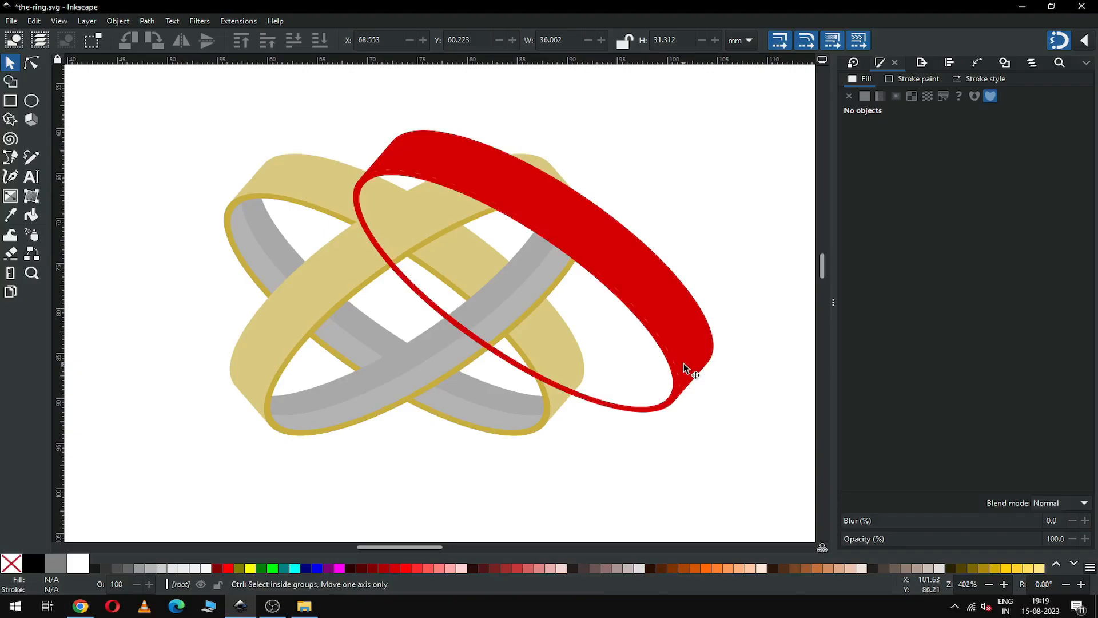
{"action": "key", "text": "ctrl+z"}
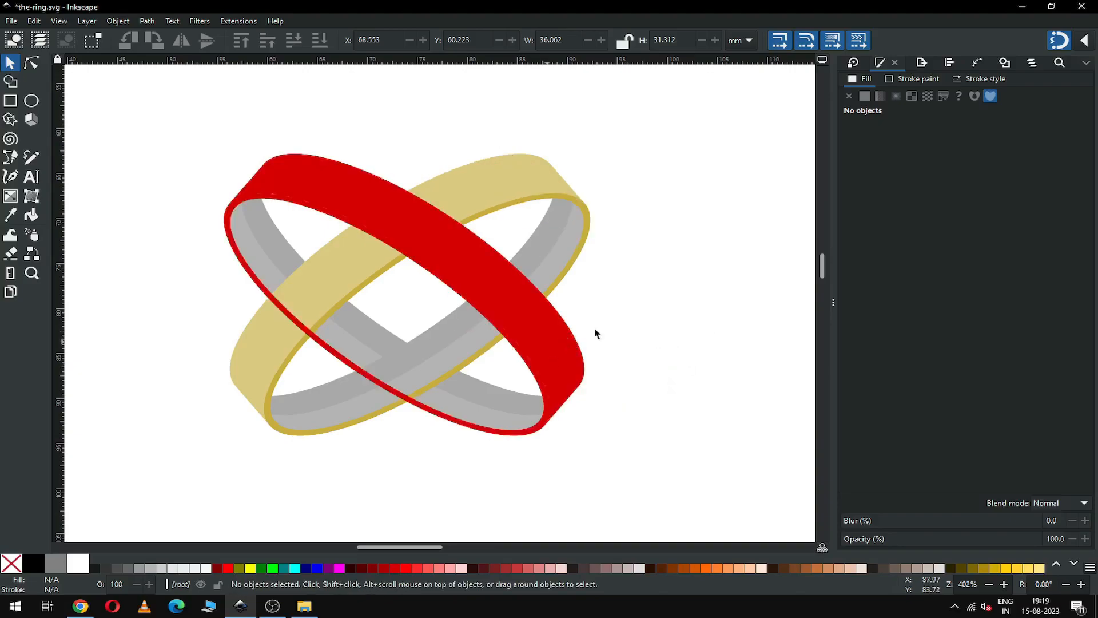
- Draw a rectangle about 28.6 × 23.5 mm over the red ring's upper-left part and subtract it from the red shape with Difference
{"action": "left_click", "coordinate": [10, 102]}
{"action": "mouse_move", "coordinate": [163, 102]}
{"action": "left_mouse_down"}
{"action": "mouse_move", "coordinate": [445, 291]}
{"action": "mouse_move", "coordinate": [460, 322]}
{"action": "left_mouse_up"}
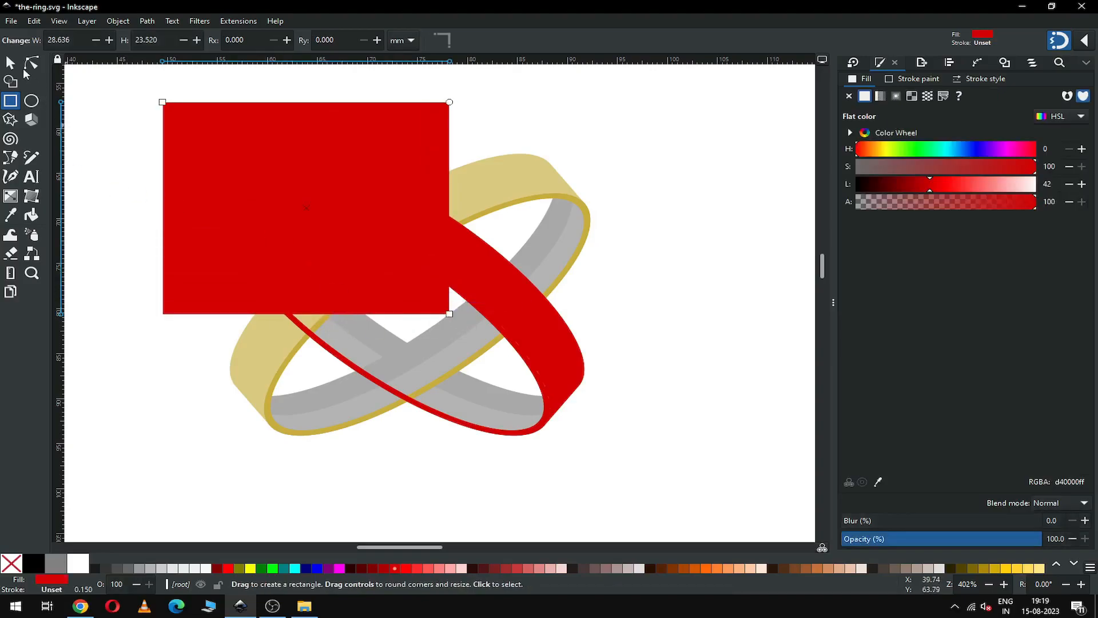
{"action": "key", "text": "s"}
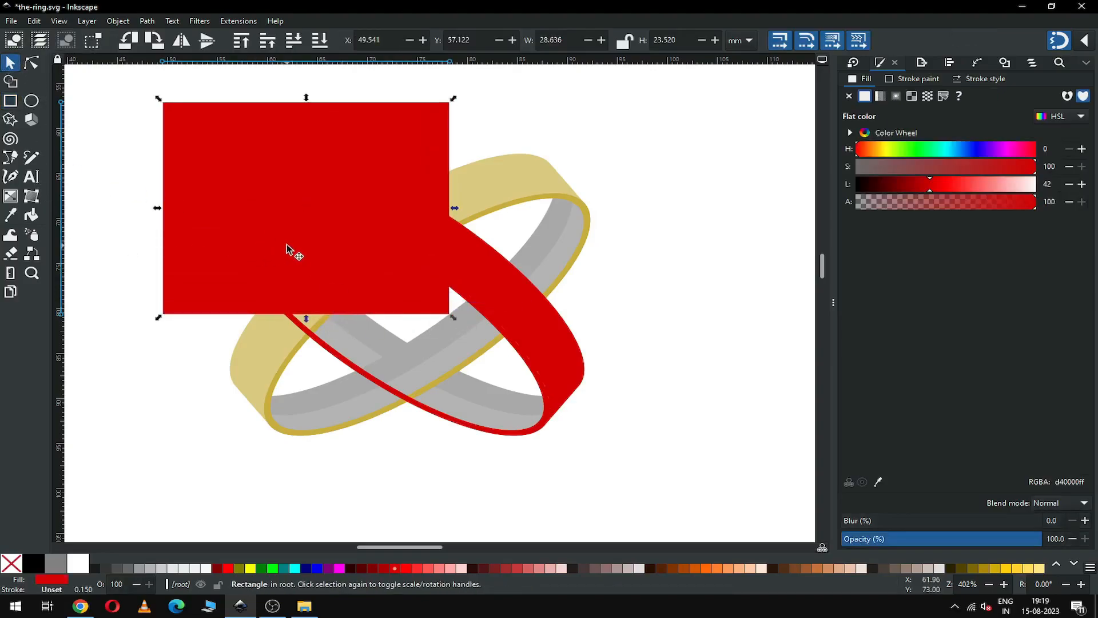
{"action": "left_click", "coordinate": [564, 360], "text": "shift"}
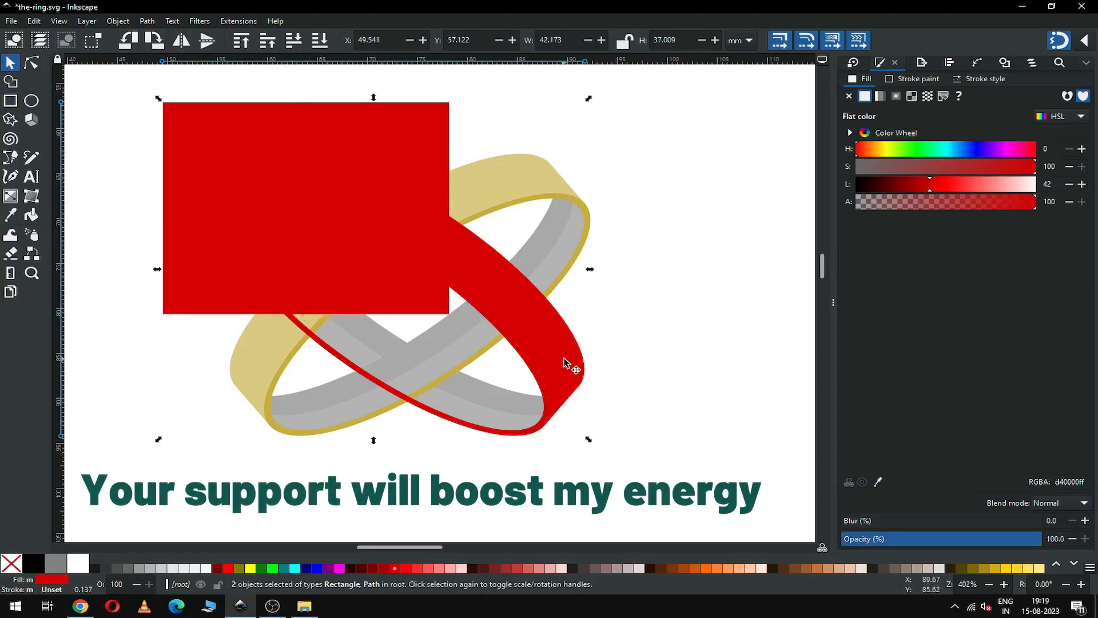
{"action": "left_click", "coordinate": [148, 21]}
{"action": "left_click", "coordinate": [165, 96]}
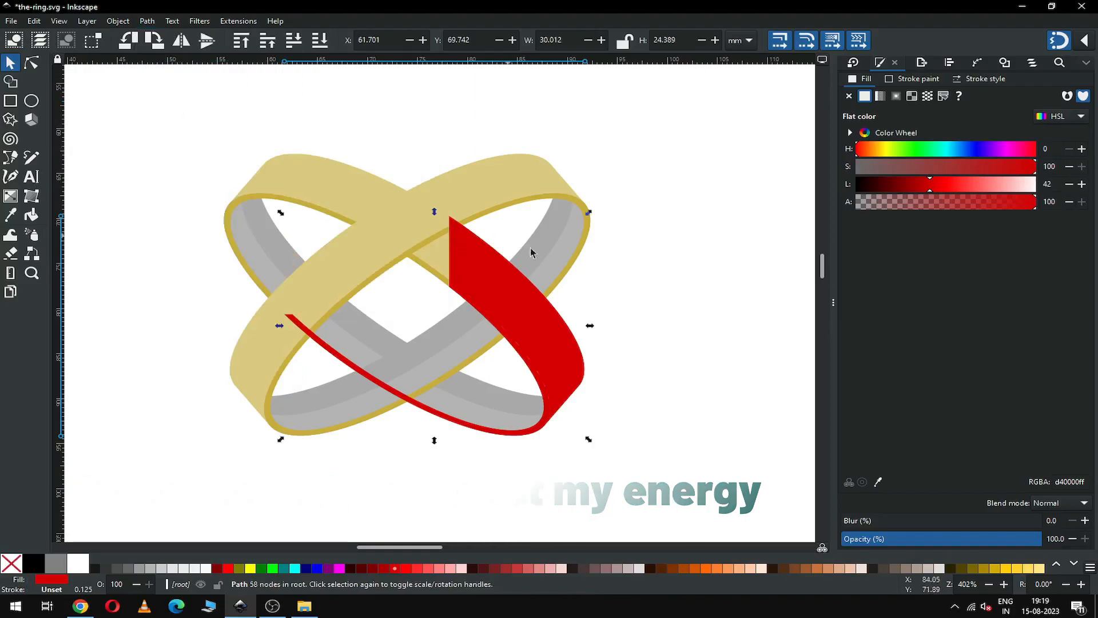
{"action": "left_click", "coordinate": [641, 295]}
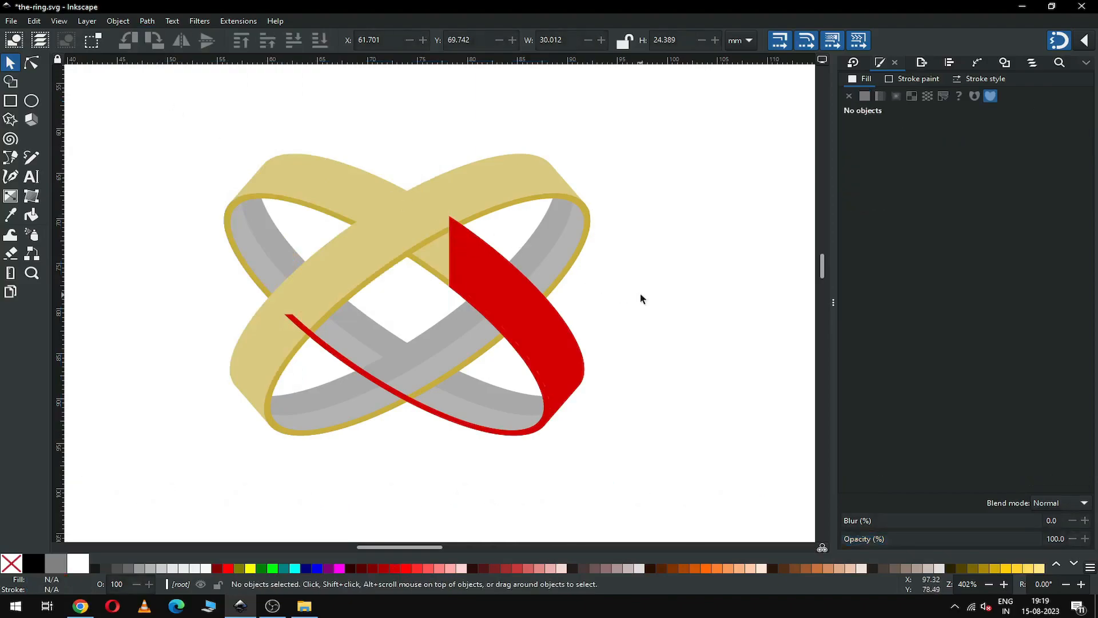
- Draw a rectangle about 23.9 × 18 mm over the red shape's thin lower-left rim and cut it away with Difference
{"action": "left_click", "coordinate": [10, 102]}
{"action": "left_click_drag", "start_coordinate": [208, 302], "coordinate": [446, 462]}
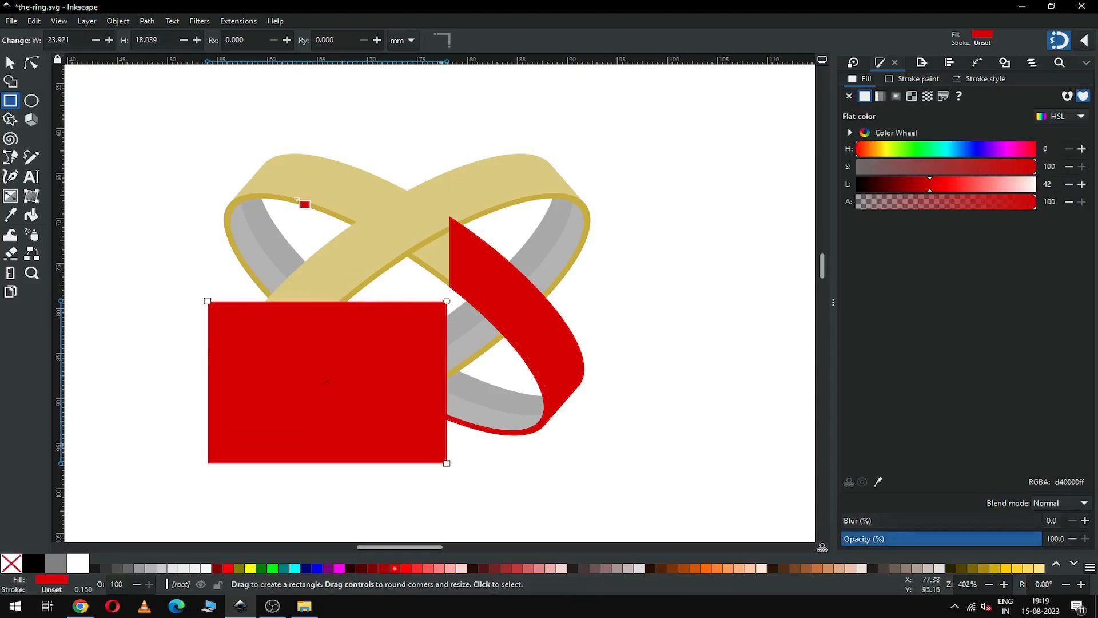
{"action": "left_click", "coordinate": [10, 63]}
{"action": "left_click", "coordinate": [538, 323], "text": "shift"}
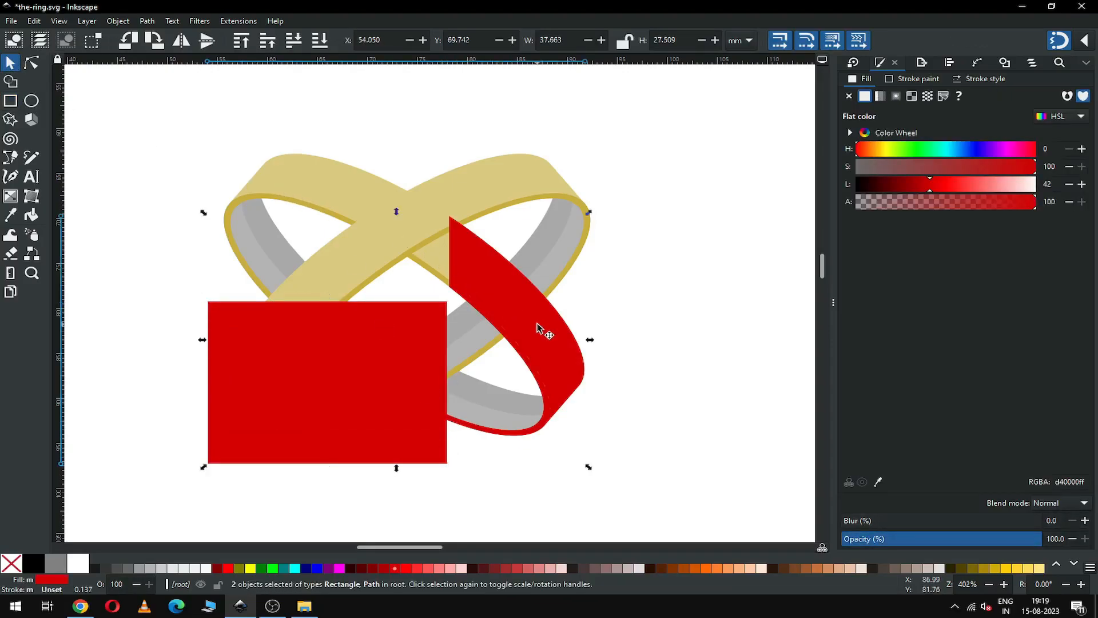
{"action": "left_click", "coordinate": [147, 22]}
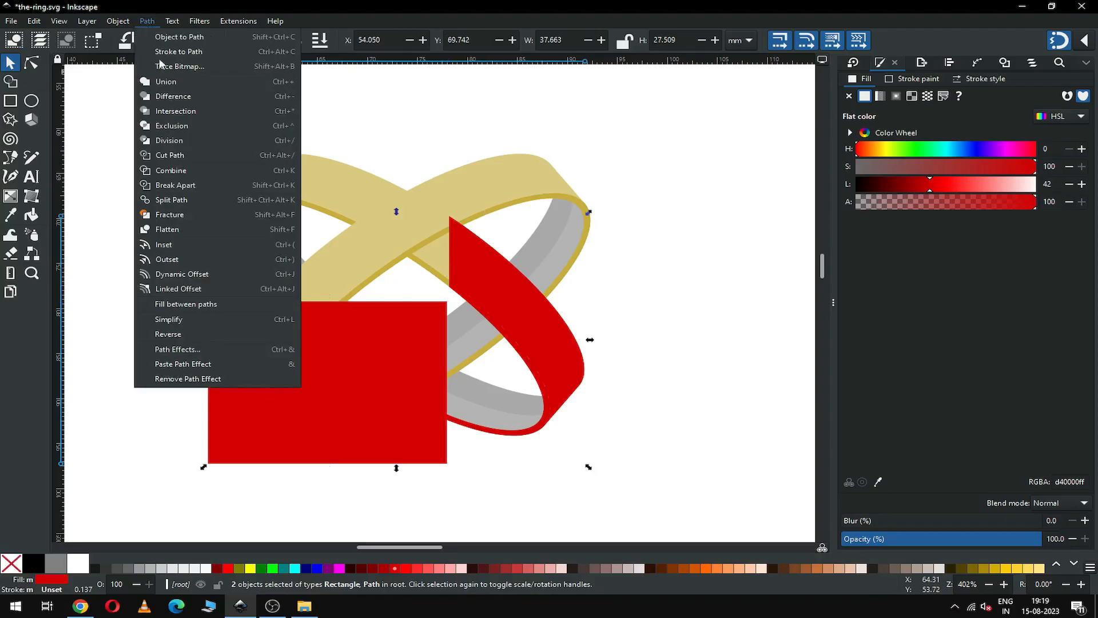
{"action": "left_click", "coordinate": [170, 97]}
{"action": "left_click", "coordinate": [659, 268]}
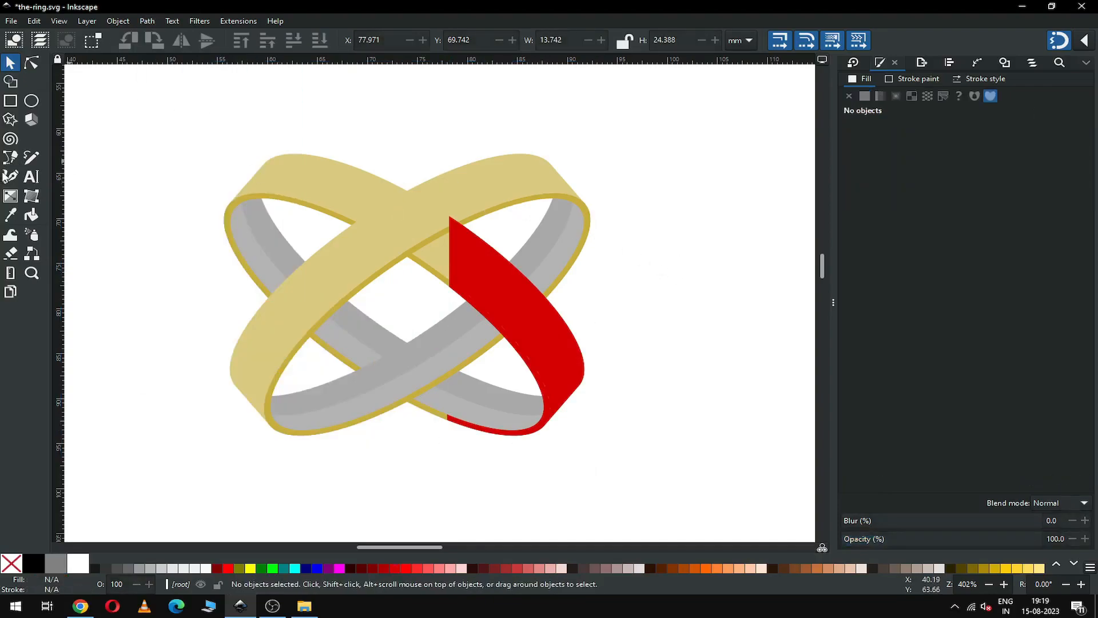
- Draw a rectangle about 11.8 × 12 mm over the upper crossing of the rings, covering the red shape's upper end
{"action": "left_click", "coordinate": [10, 101]}
{"action": "left_click_drag", "start_coordinate": [369, 159], "coordinate": [487, 266]}
{"action": "left_click", "coordinate": [10, 64]}
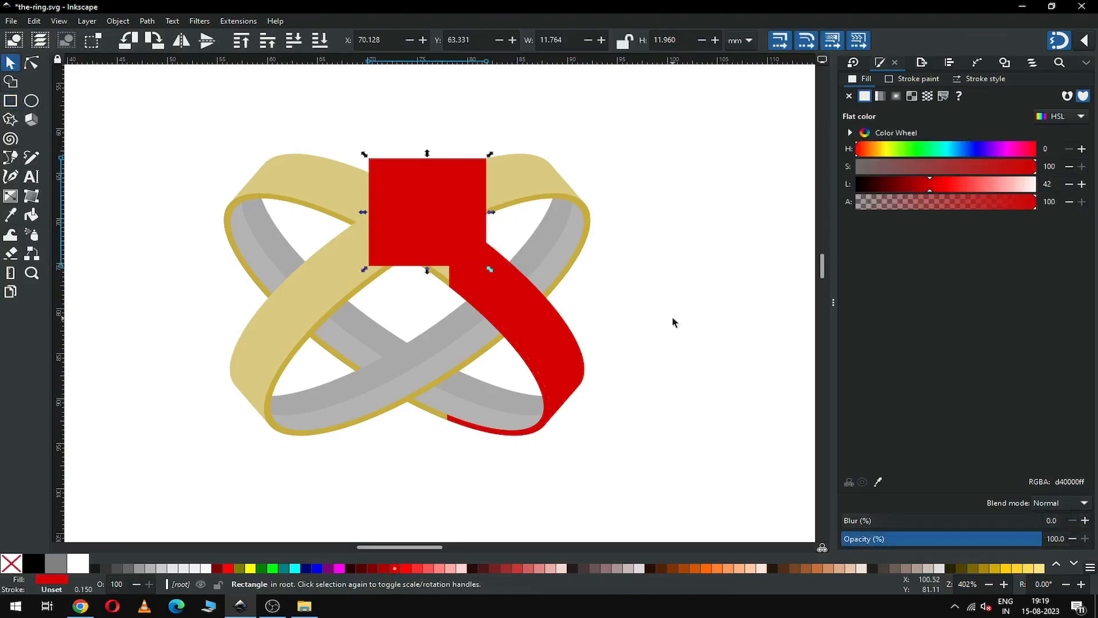
{"action": "left_click", "coordinate": [582, 379], "text": "shift"}
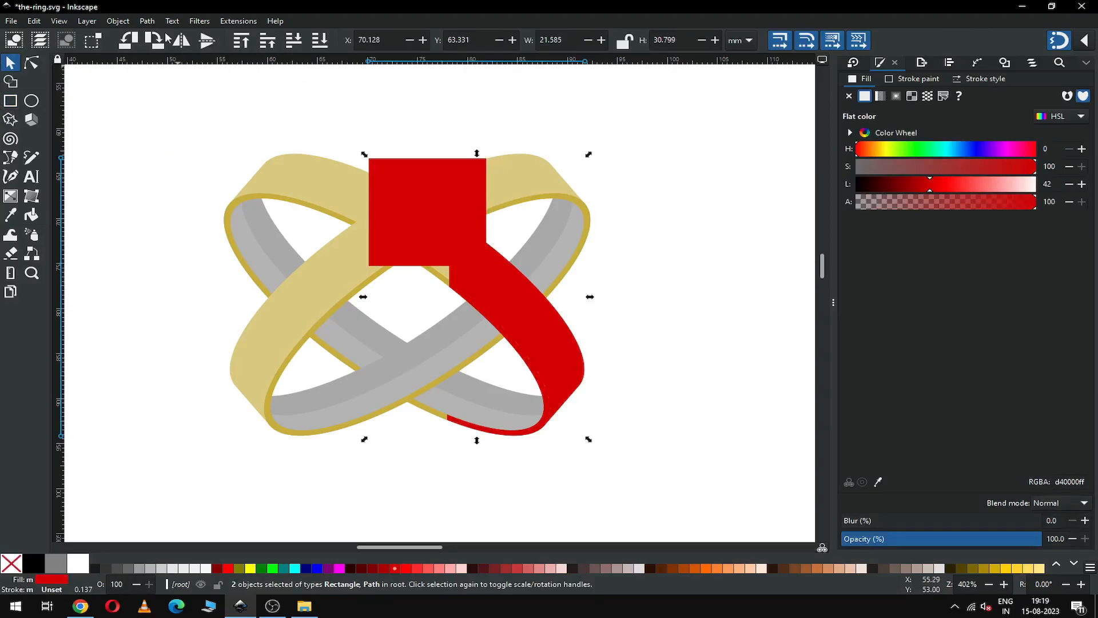
{"action": "left_click", "coordinate": [147, 21]}
{"action": "left_click", "coordinate": [156, 83]}
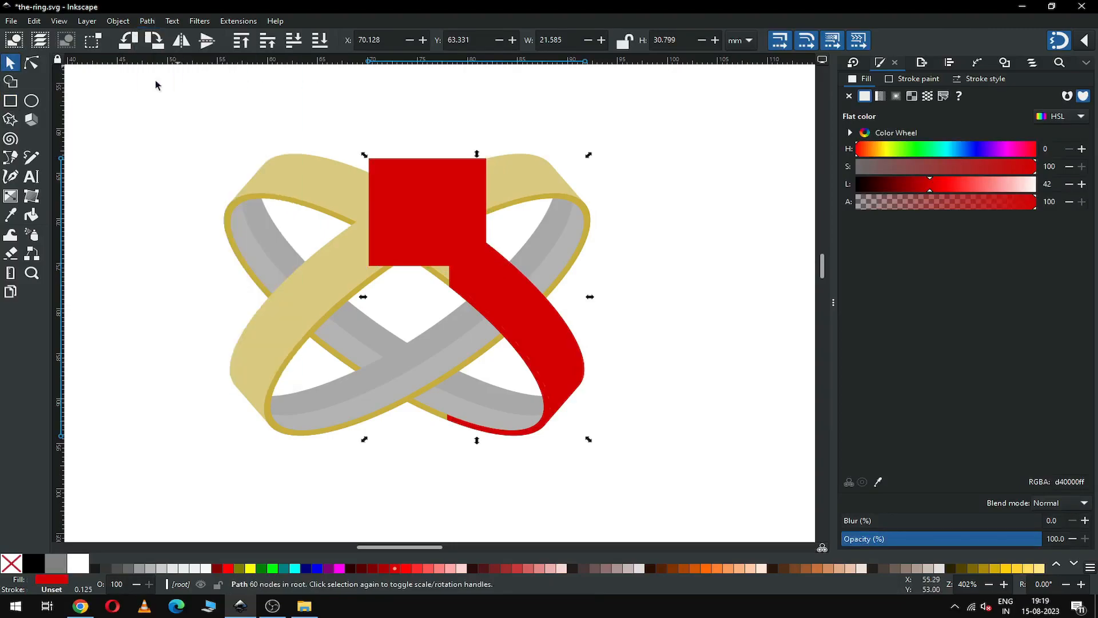
{"action": "left_click", "coordinate": [658, 266]}
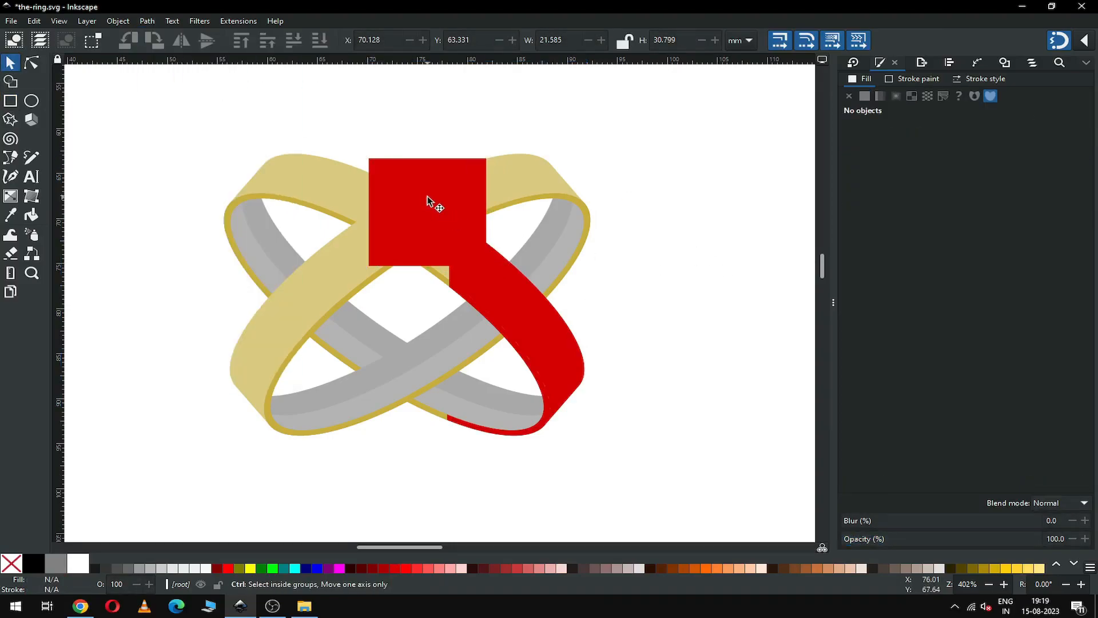
- Subtract the rectangle over the upper crossing from the red shape with Difference
{"action": "left_click", "coordinate": [429, 186]}
{"action": "left_click", "coordinate": [516, 301], "text": "shift"}
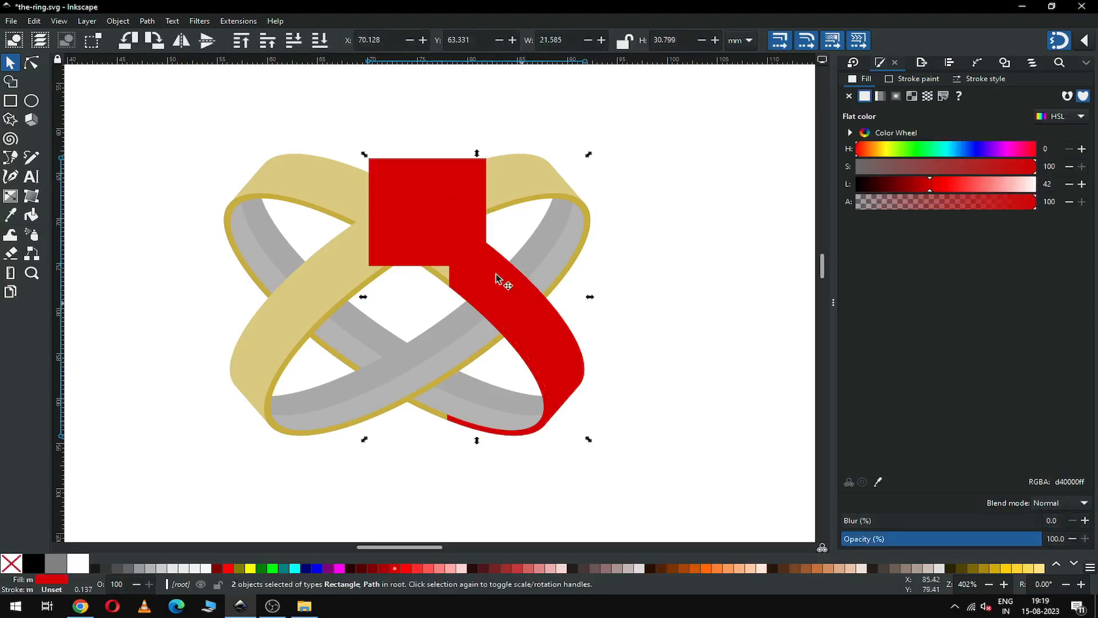
{"action": "left_click", "coordinate": [148, 22]}
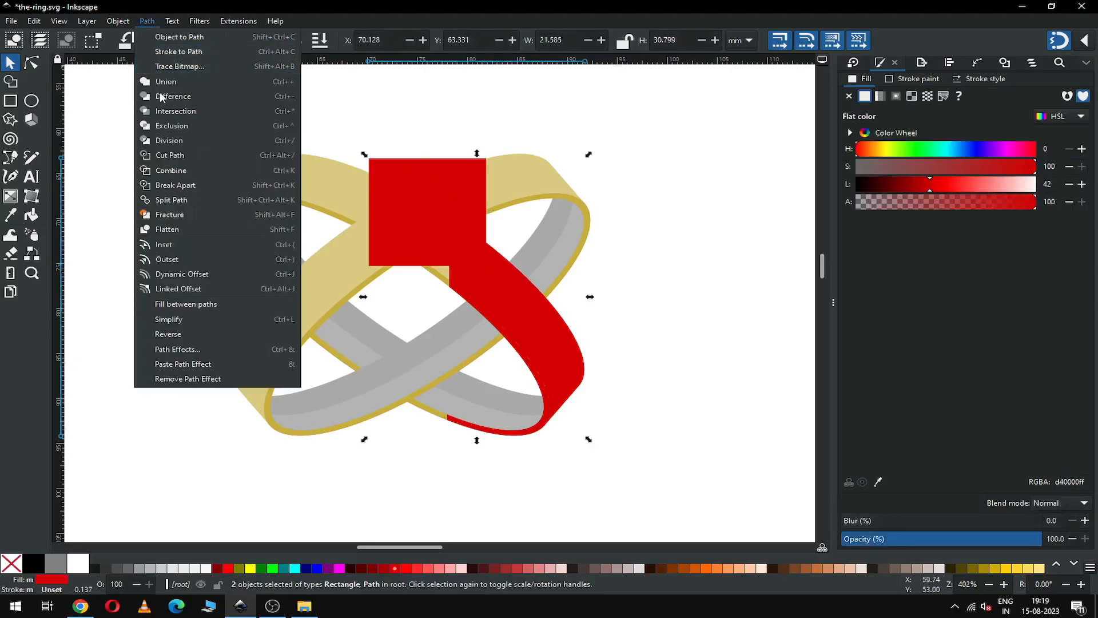
{"action": "left_click", "coordinate": [161, 97]}
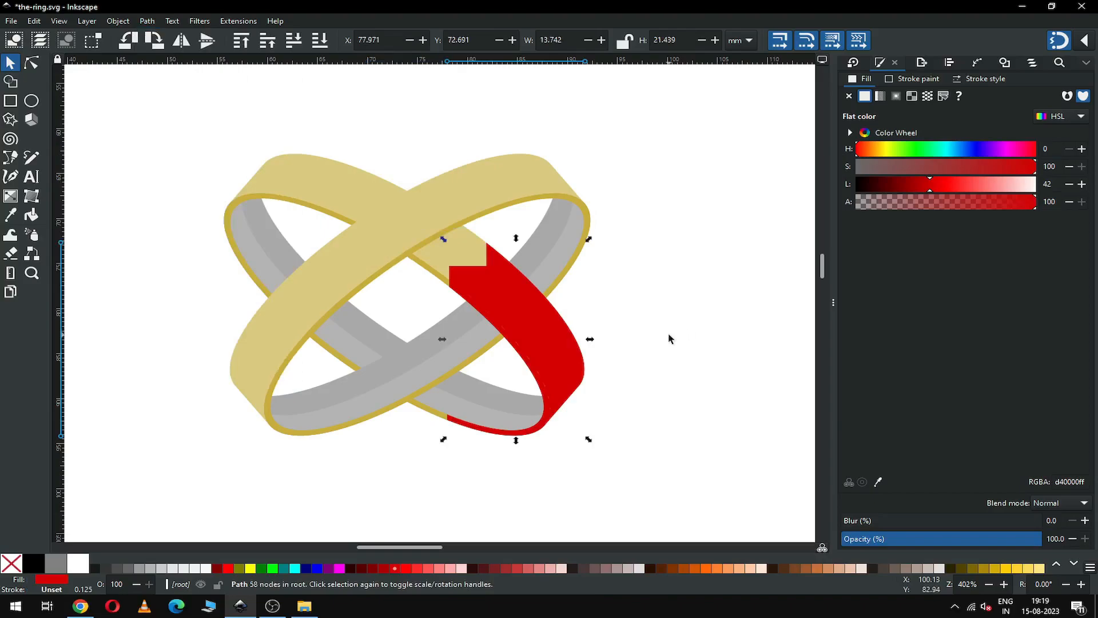
{"action": "left_click", "coordinate": [641, 343]}
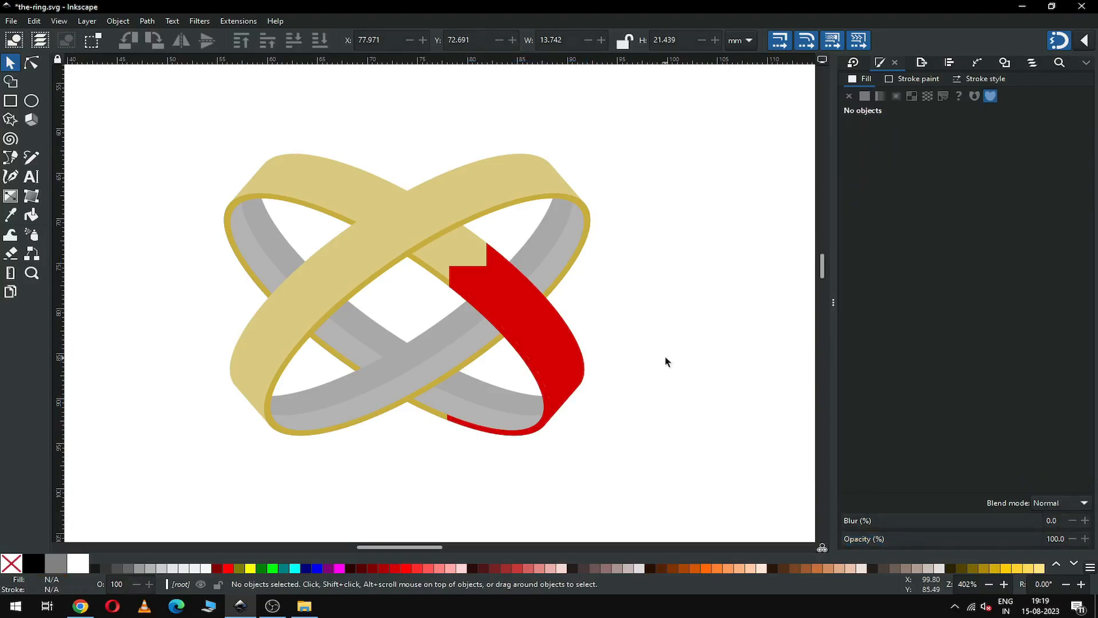
- Duplicate the trimmed red piece twice in place, filling the first copy olive (#808000) and the second navy (#000080)
{"action": "left_click", "coordinate": [550, 357]}
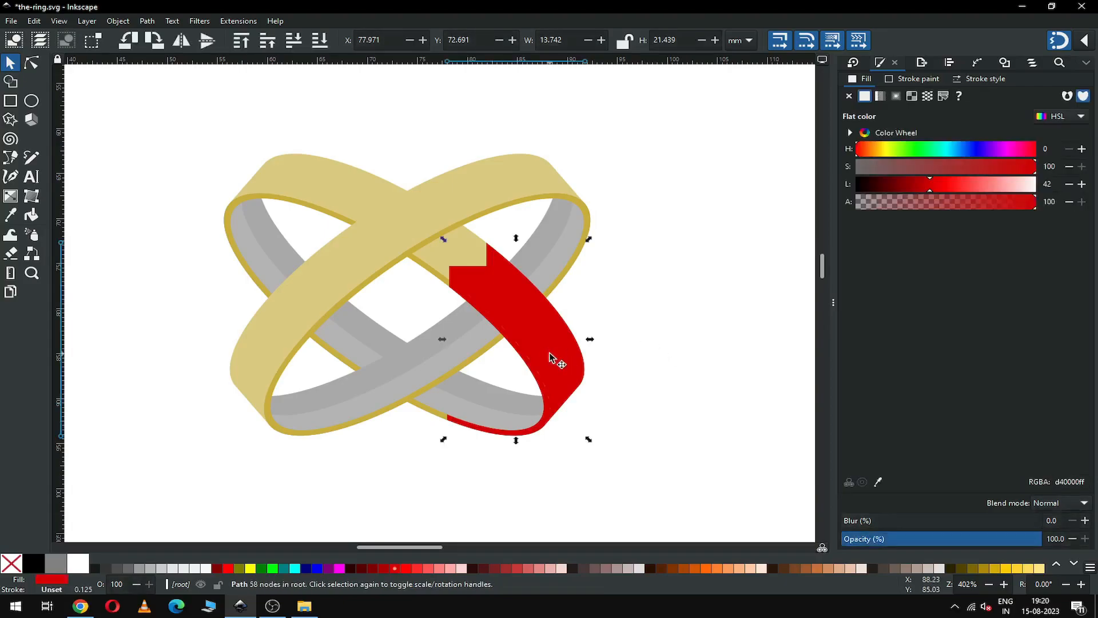
{"action": "right_click", "coordinate": [550, 356]}
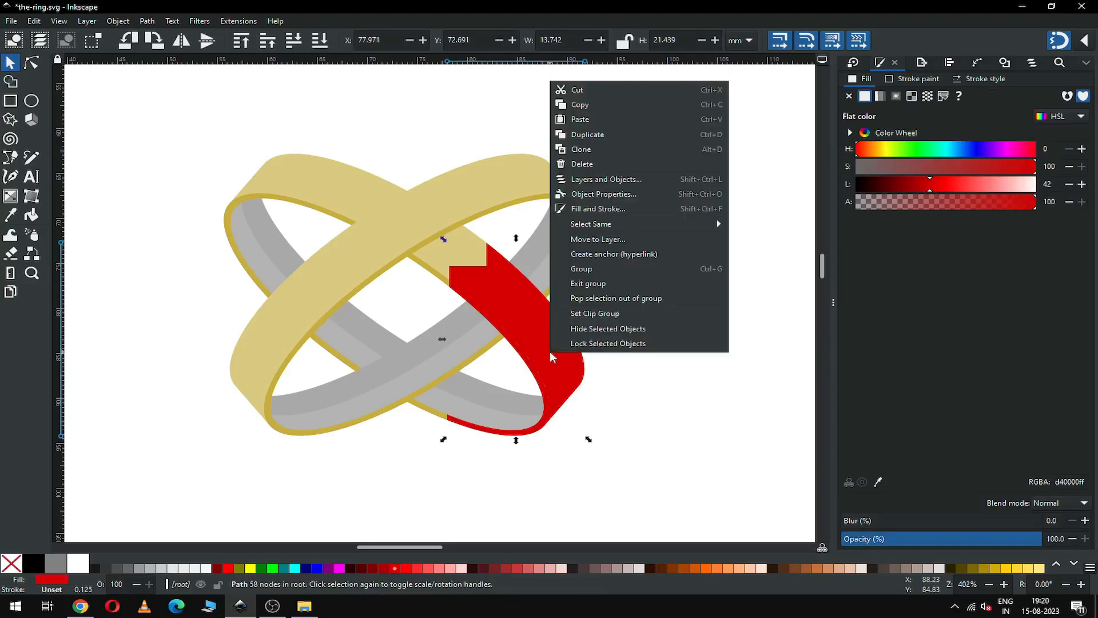
{"action": "left_click", "coordinate": [588, 135]}
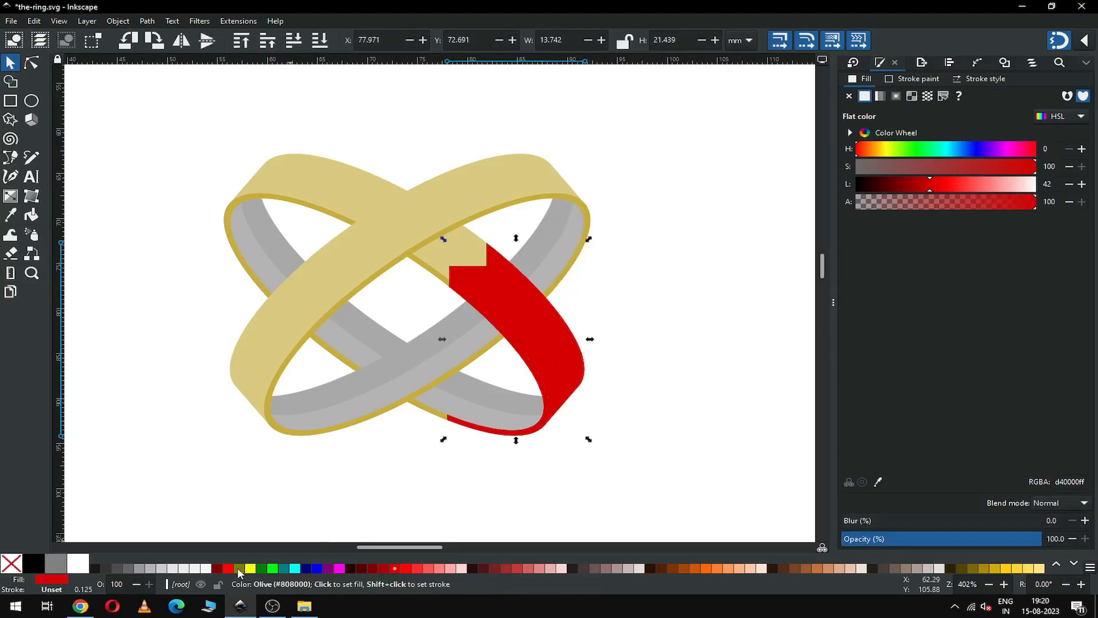
{"action": "left_click", "coordinate": [239, 569]}
{"action": "right_click", "coordinate": [558, 352]}
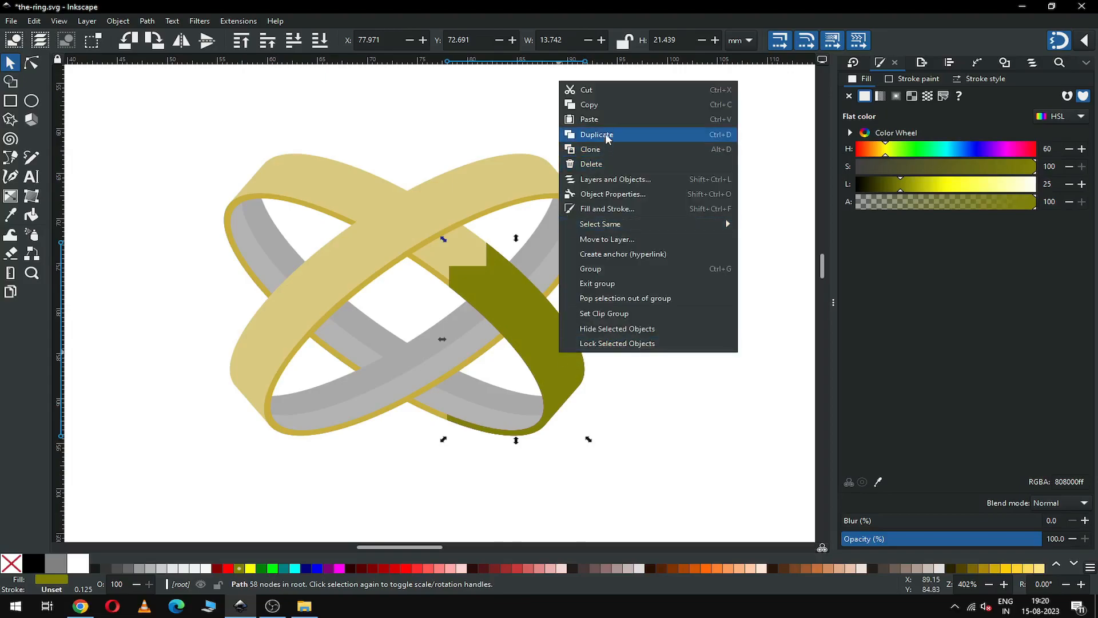
{"action": "left_click", "coordinate": [607, 139]}
{"action": "left_click", "coordinate": [312, 568]}
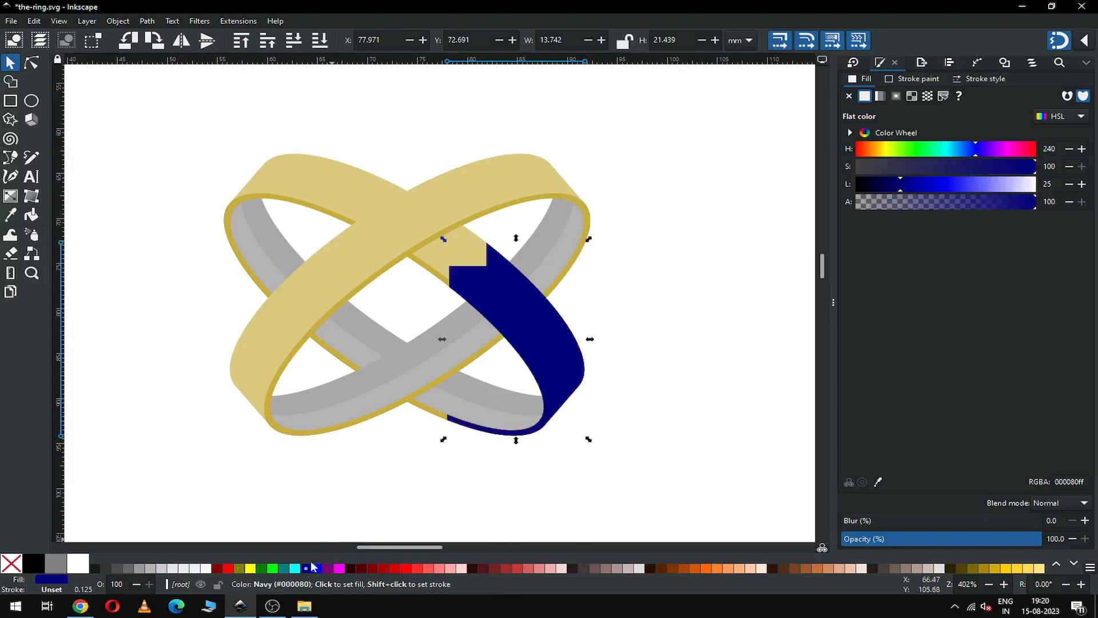
{"action": "left_click", "coordinate": [600, 378]}
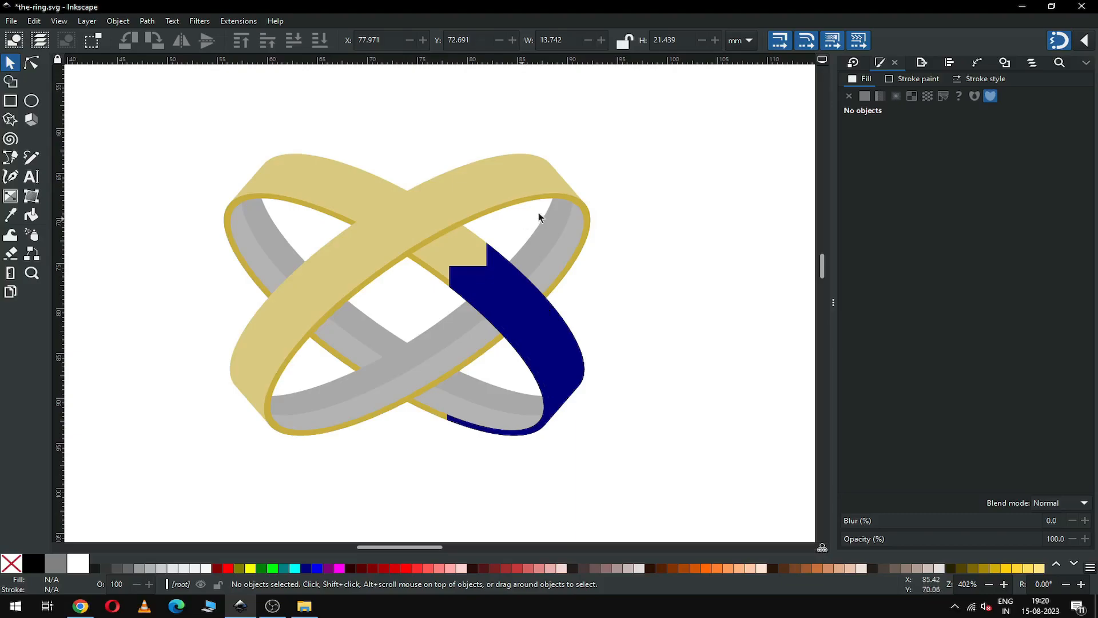
- Subtract the navy piece from the dark gold rim of the ring that rises to the right, using Difference
{"action": "key", "text": "z"}
{"action": "left_click_drag", "start_coordinate": [350, 211], "coordinate": [627, 380]}
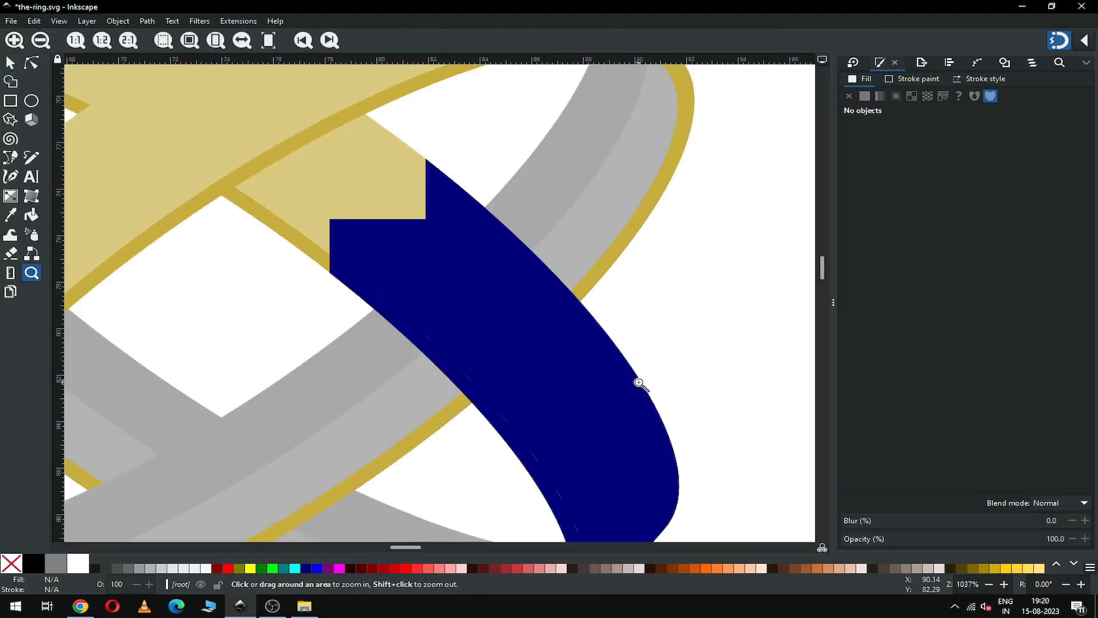
{"action": "left_click", "coordinate": [11, 66]}
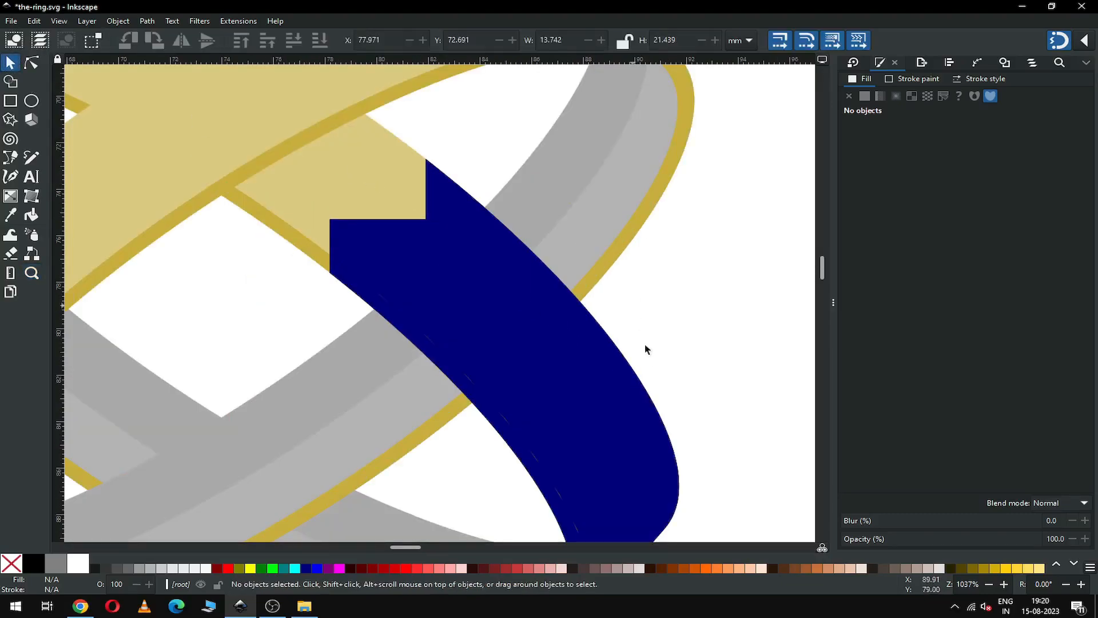
{"action": "left_click", "coordinate": [587, 397]}
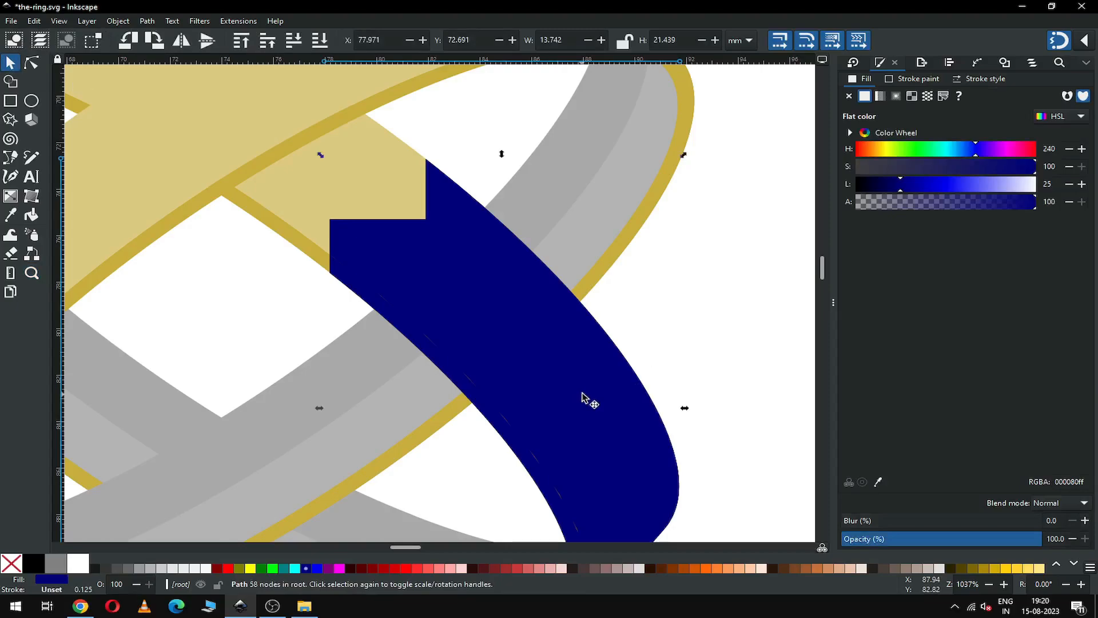
{"action": "left_click", "coordinate": [606, 289], "text": "shift"}
{"action": "left_click", "coordinate": [148, 22]}
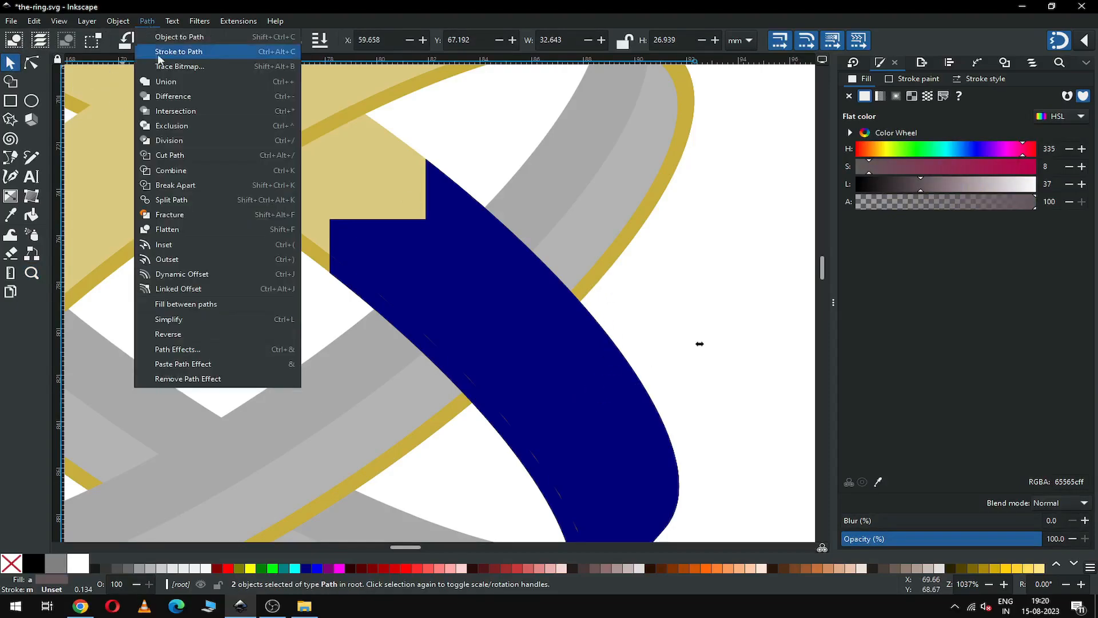
{"action": "left_click", "coordinate": [171, 110]}
- Subtract the olive piece from the same ring's light grey inner band with Difference
{"action": "left_click", "coordinate": [681, 278]}
{"action": "left_click", "coordinate": [566, 394]}
{"action": "left_click", "coordinate": [415, 399], "text": "shift"}
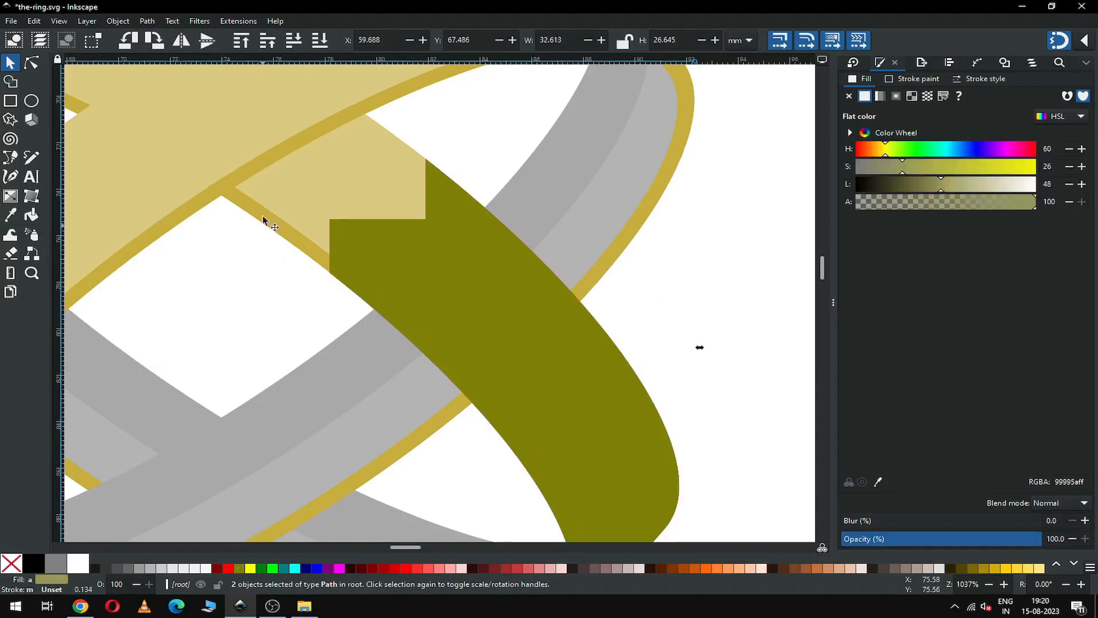
{"action": "left_click", "coordinate": [146, 22]}
{"action": "left_click", "coordinate": [166, 94]}
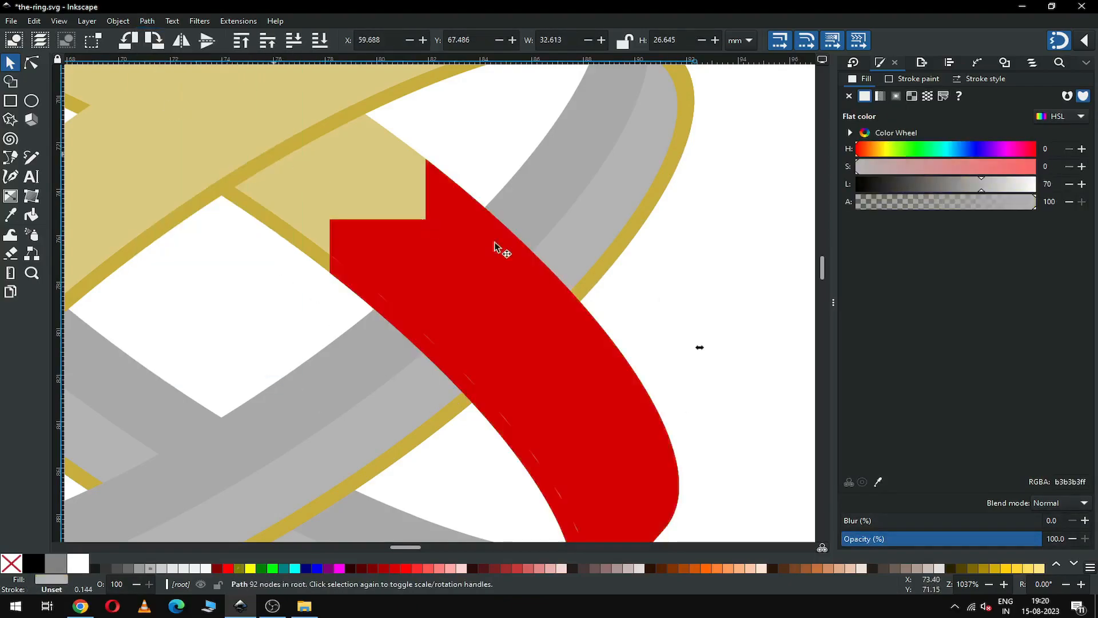
- Subtract the remaining red piece from the same ring's darker grey inner band with Difference
{"action": "left_click", "coordinate": [705, 298]}
{"action": "left_click", "coordinate": [596, 400]}
{"action": "left_click", "coordinate": [326, 368], "text": "shift"}
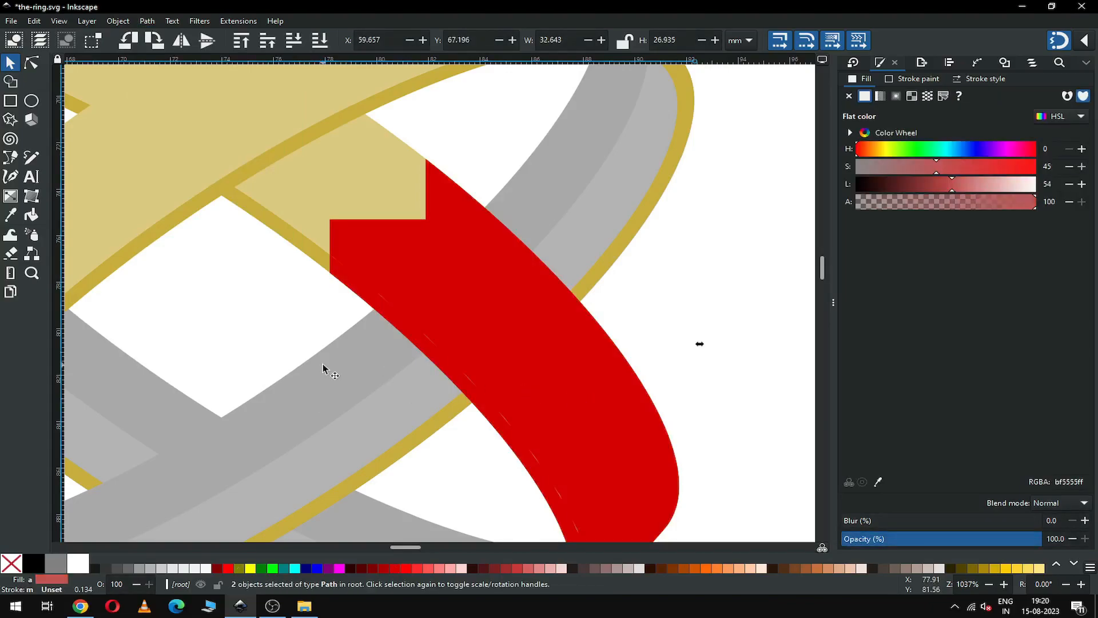
{"action": "left_click", "coordinate": [147, 21]}
{"action": "left_click", "coordinate": [147, 98]}
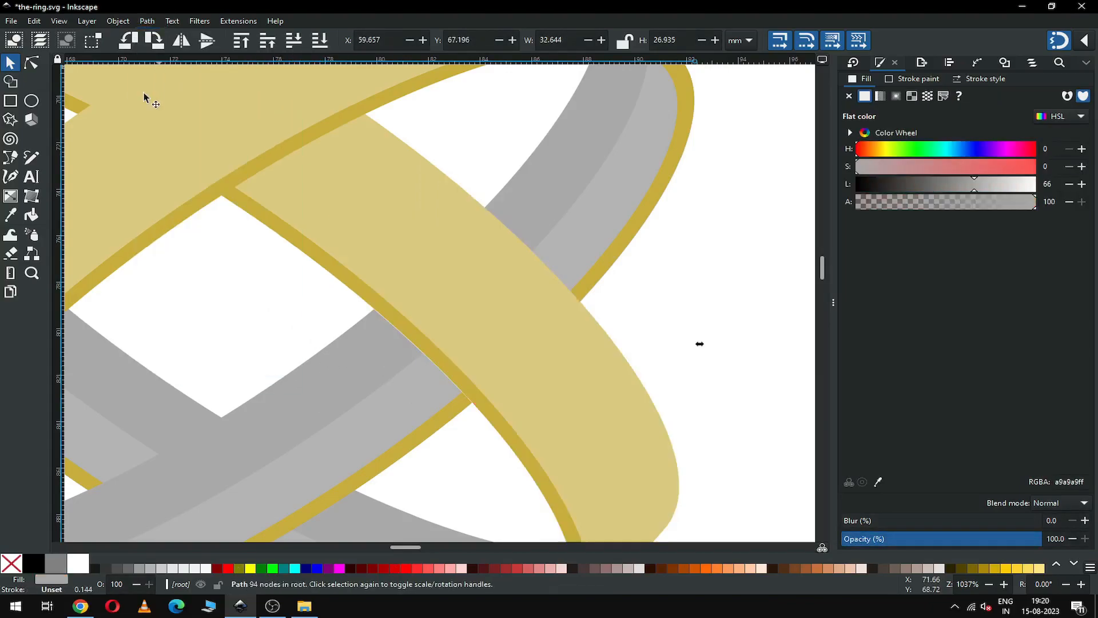
{"action": "left_click", "coordinate": [696, 297]}
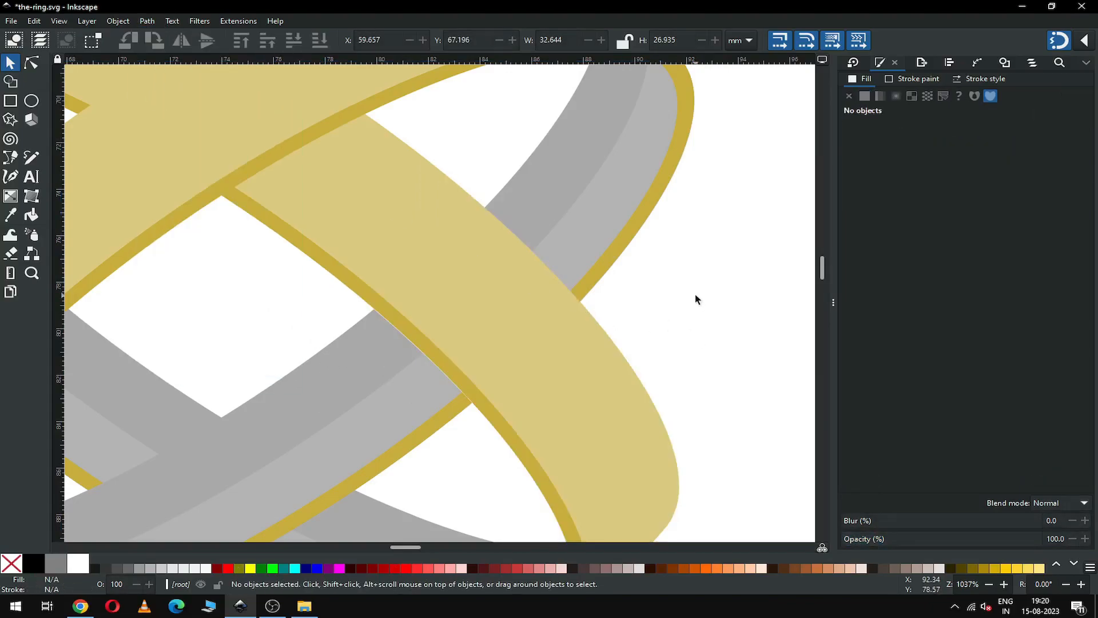
- Save the drawing with the two interlocked rings
{"action": "scroll", "coordinate": [695, 296], "scroll_direction": "down", "scroll_amount": 3}
{"action": "key", "text": "z"}
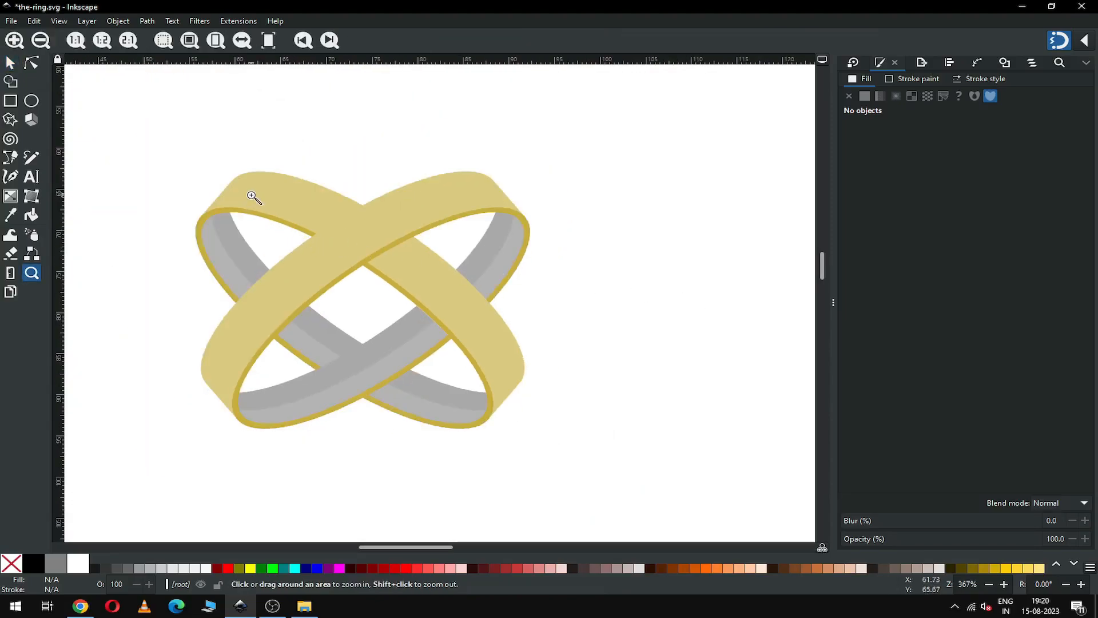
{"action": "left_click_drag", "start_coordinate": [112, 153], "coordinate": [614, 466]}
{"action": "left_click", "coordinate": [14, 65]}
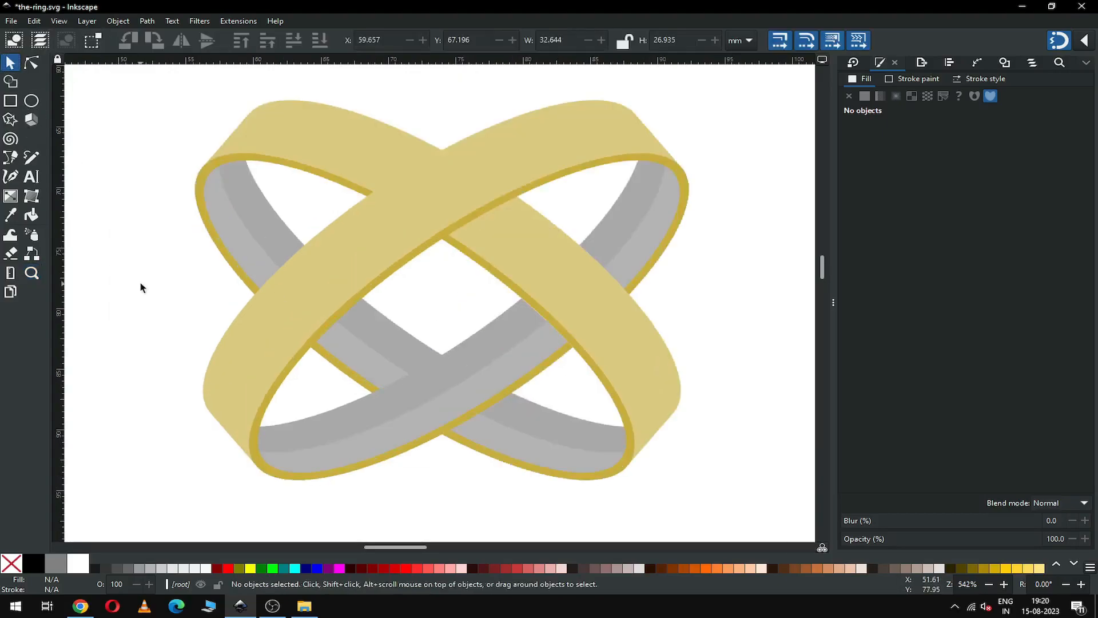
{"action": "key", "text": "ctrl+s"}
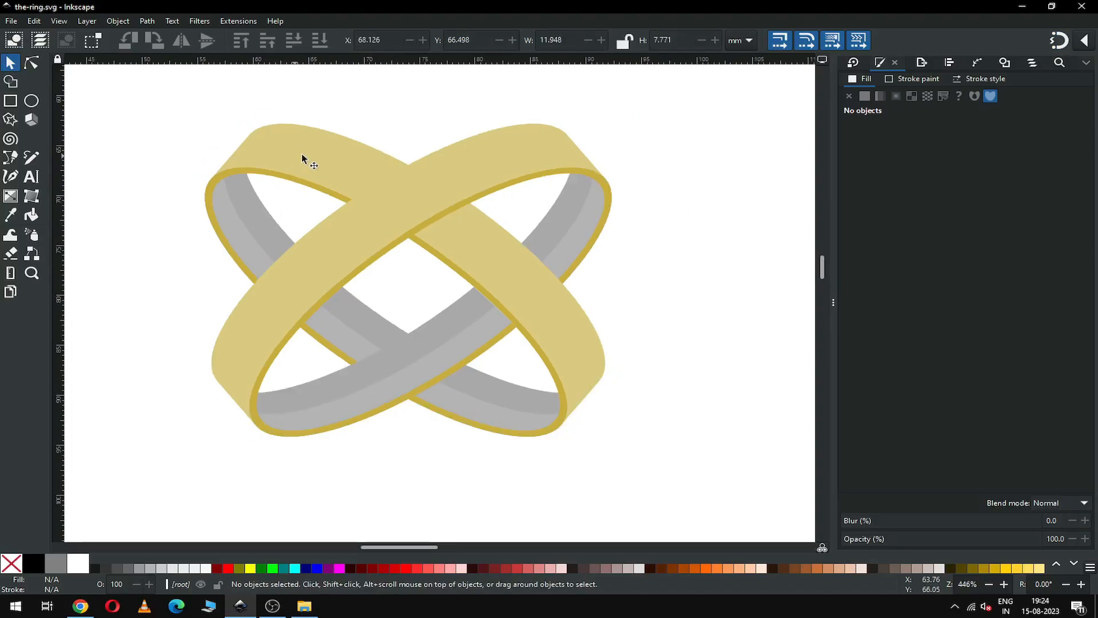
- Darken the light gold outer band of the ring descending to the right by setting its fill lightness to 59
{"action": "left_click", "coordinate": [308, 151]}
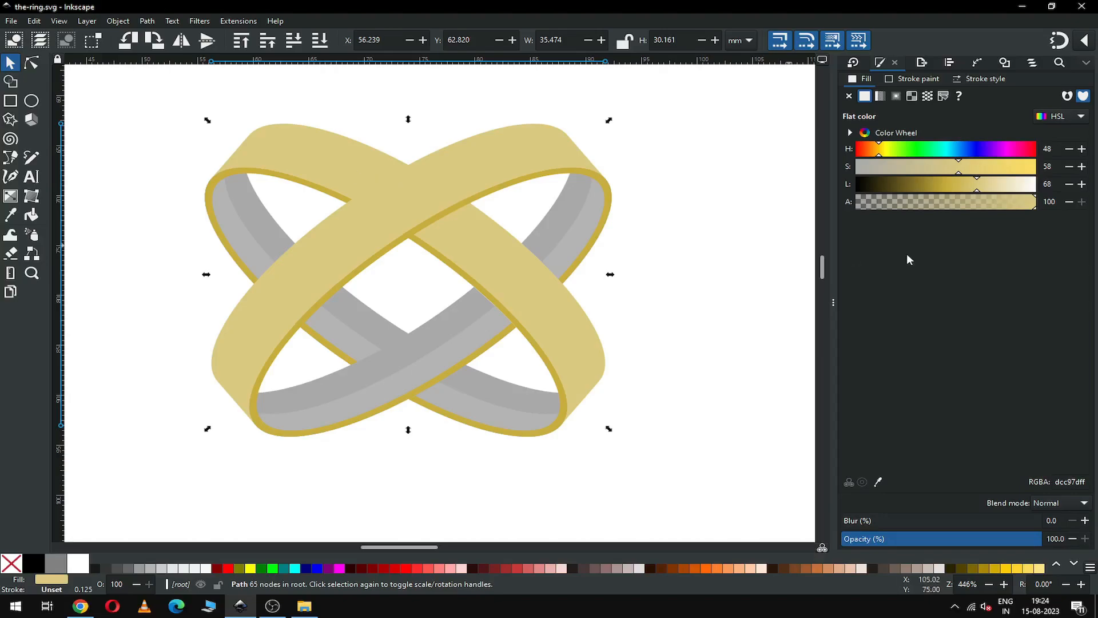
{"action": "left_click", "coordinate": [966, 190]}
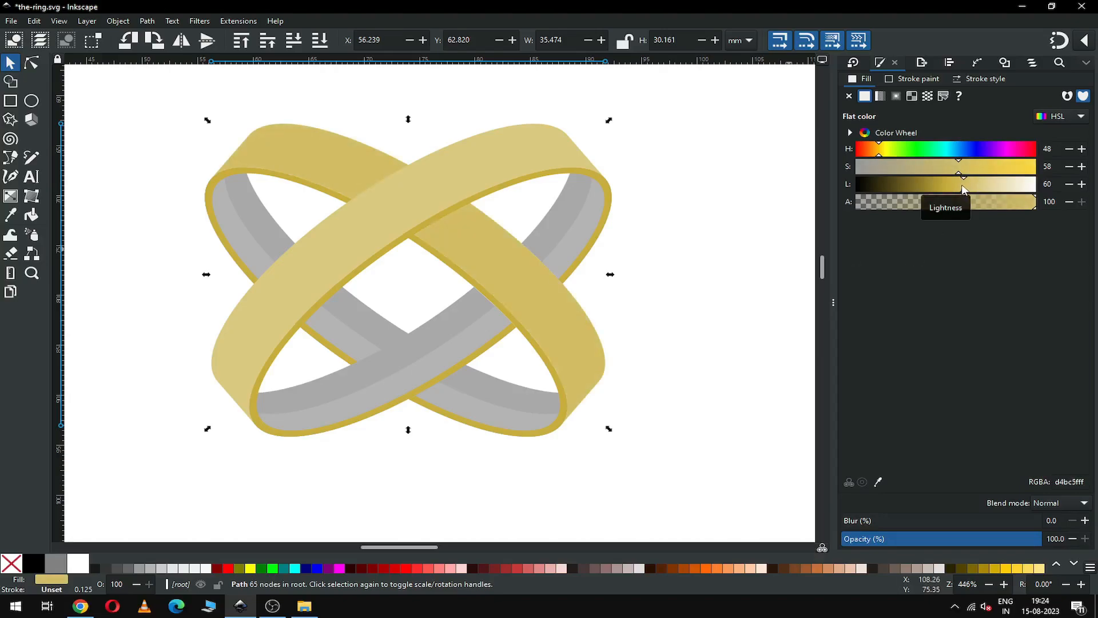
{"action": "left_click", "coordinate": [964, 190]}
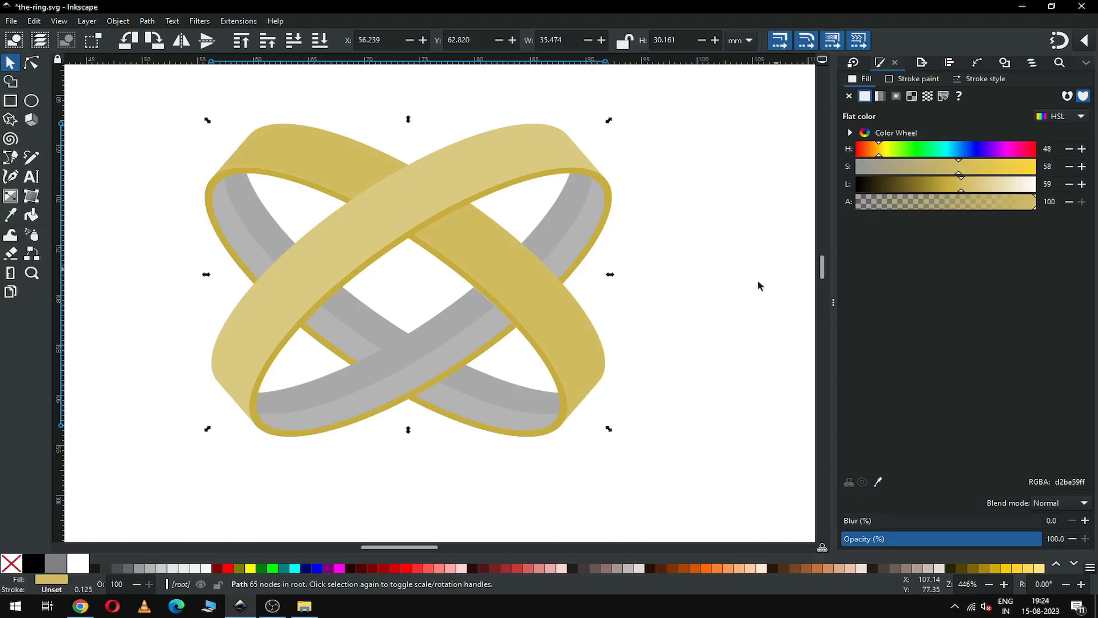
{"action": "left_click", "coordinate": [691, 300]}
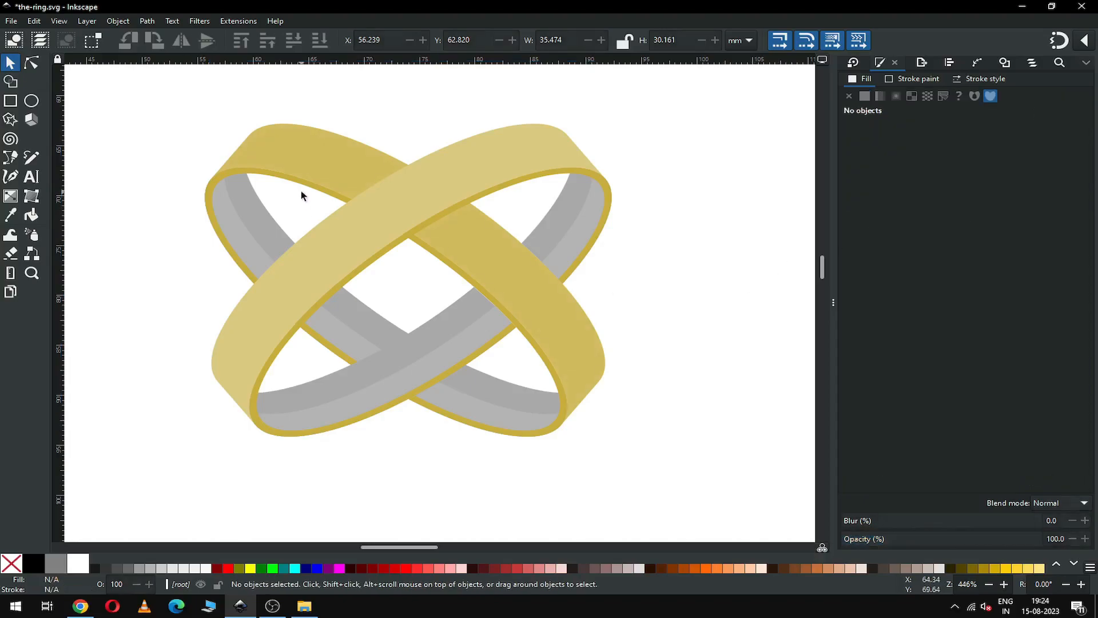
- Darken the thin gold rim of the ring descending to the right by setting its fill lightness to 45
{"action": "left_click", "coordinate": [301, 190]}
{"action": "left_click", "coordinate": [935, 184]}
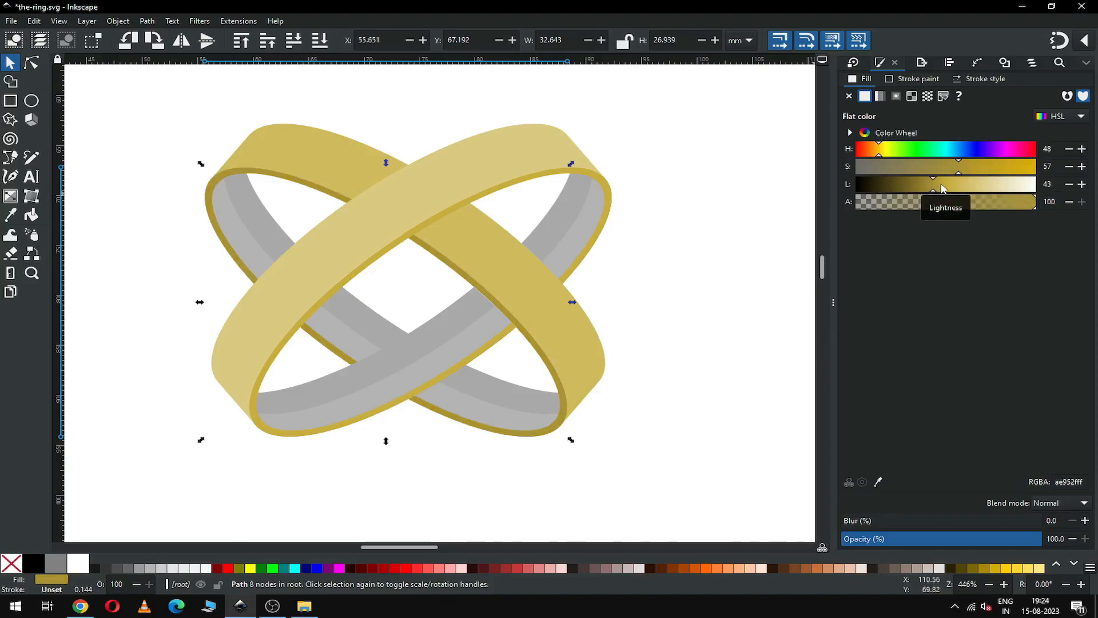
{"action": "left_click", "coordinate": [938, 189]}
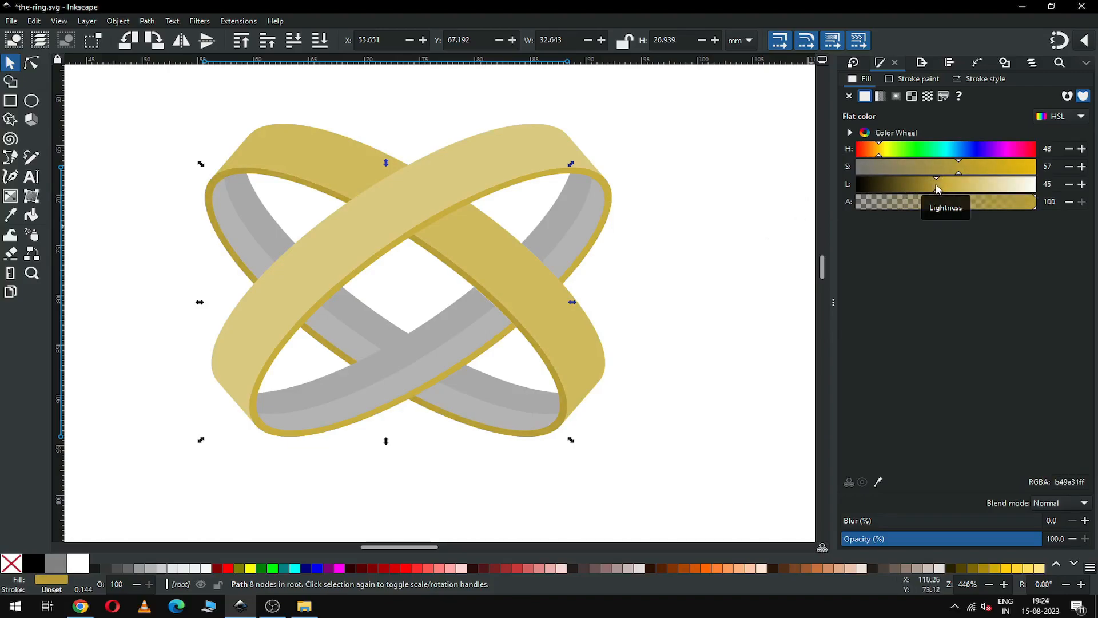
{"action": "left_click", "coordinate": [684, 297]}
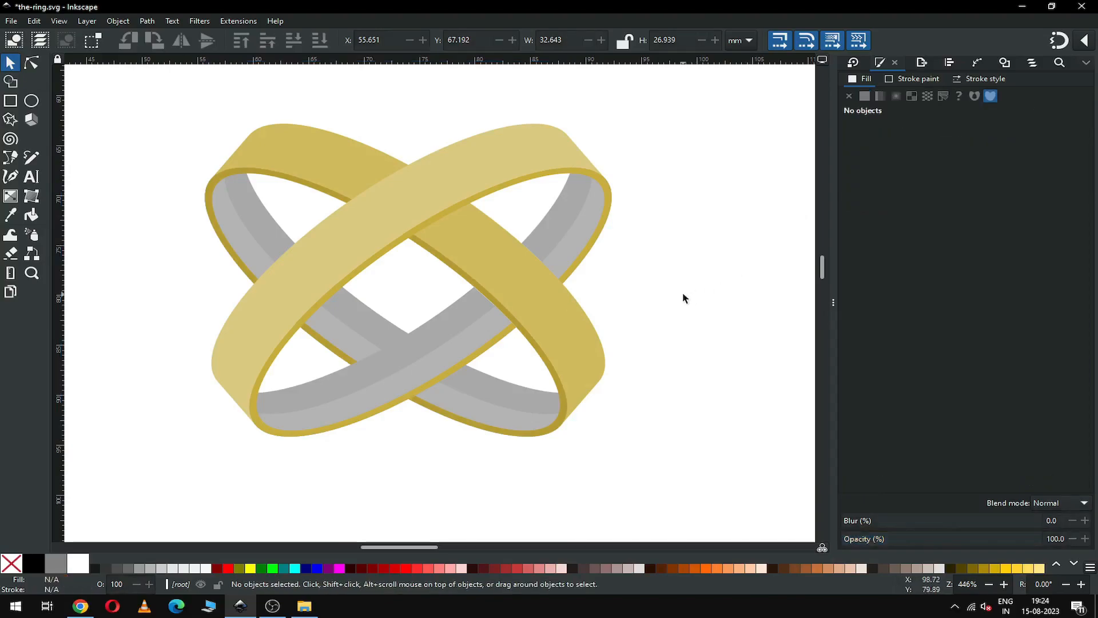
- Darken the same ring's darker grey inner band slightly and set its light grey inner band's lightness to 66
{"action": "left_click", "coordinate": [518, 400]}
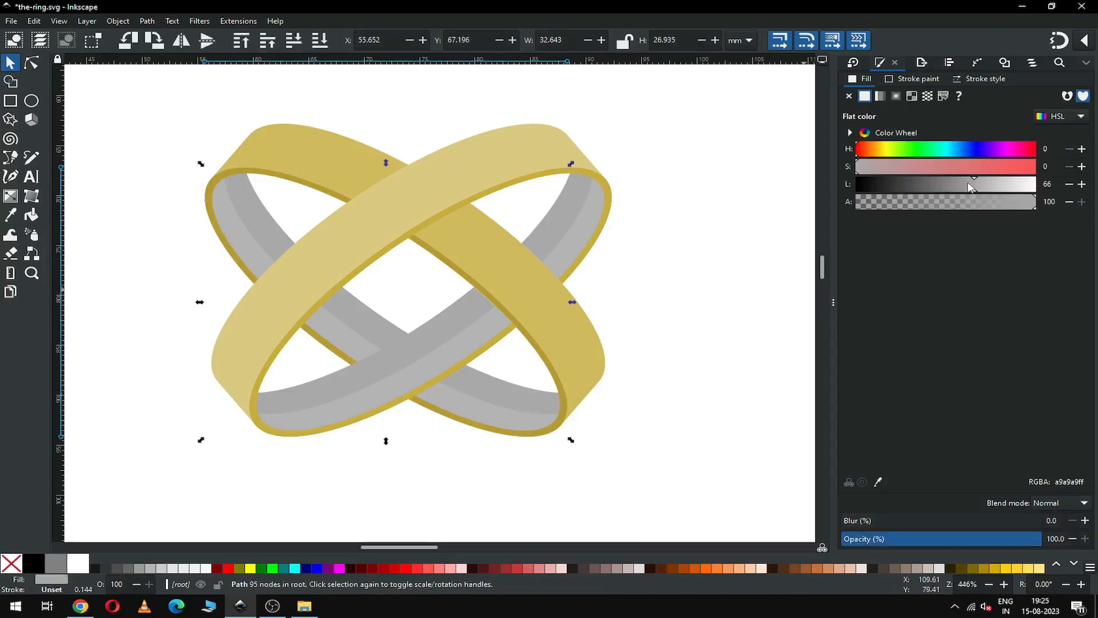
{"action": "left_click", "coordinate": [713, 311]}
{"action": "left_click", "coordinate": [494, 420]}
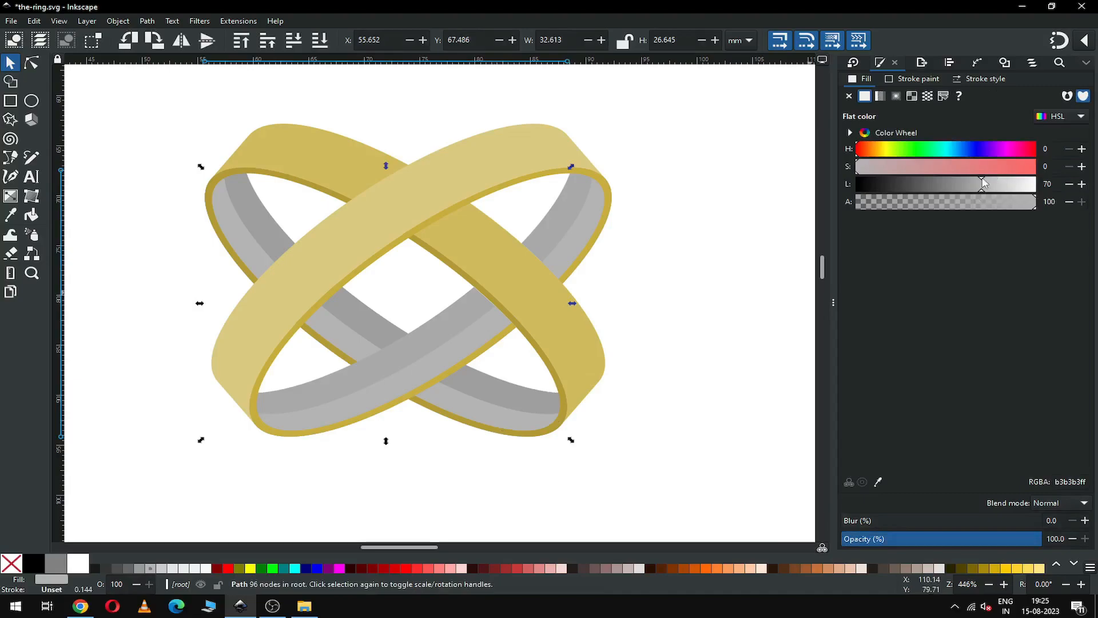
{"action": "left_click", "coordinate": [978, 184]}
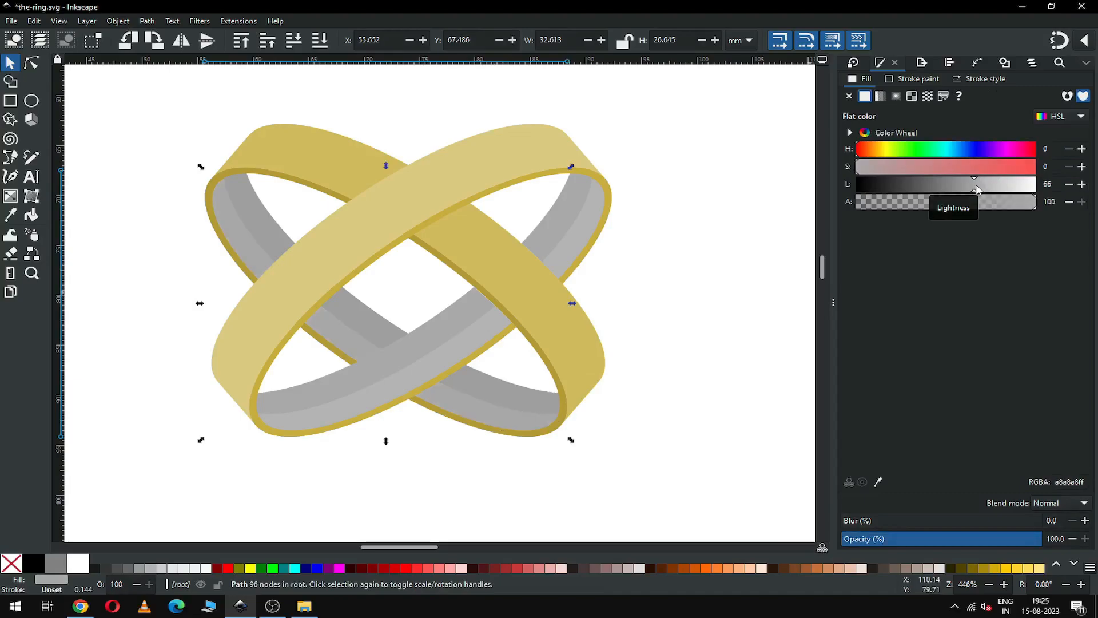
{"action": "left_click", "coordinate": [694, 291]}
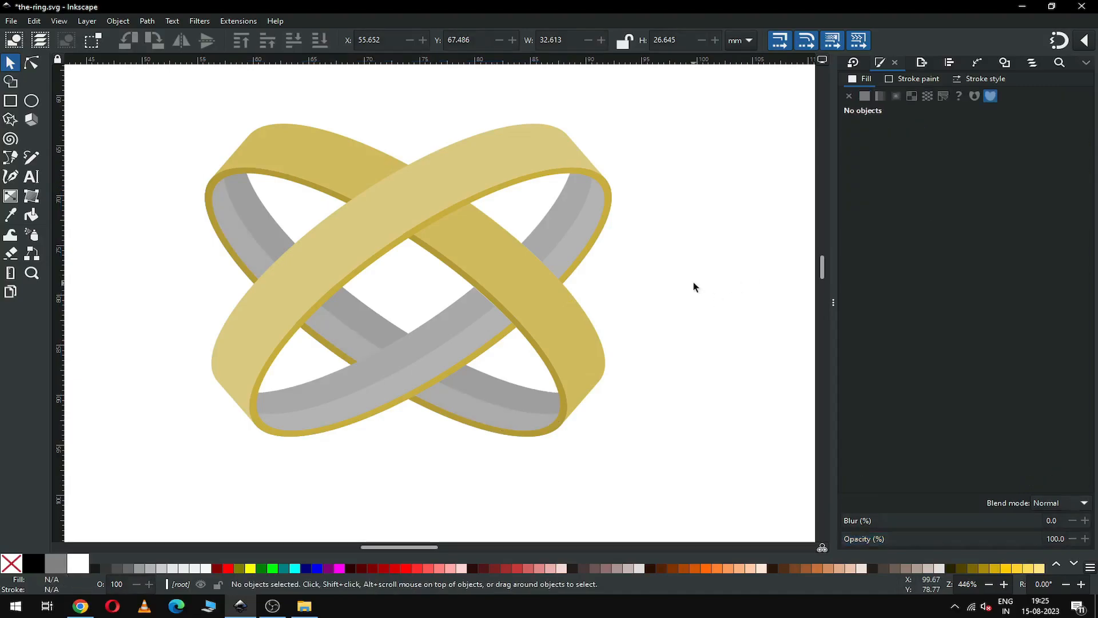
- Save the recoloured rings to the-ring.svg
{"action": "key", "text": "minus"}
{"action": "key", "text": "ctrl+s"}
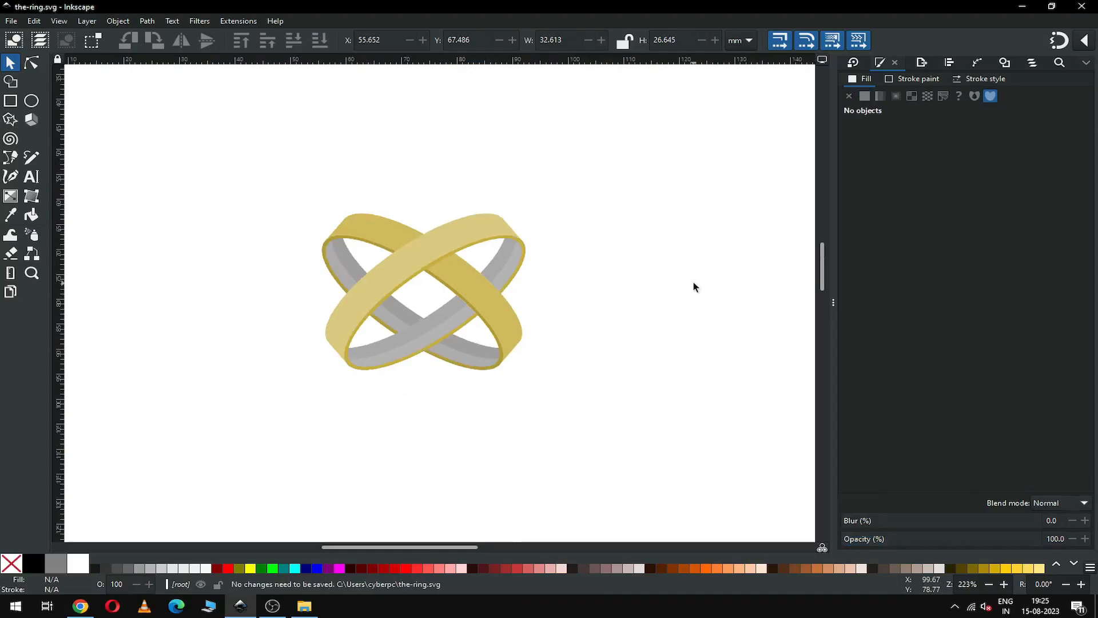